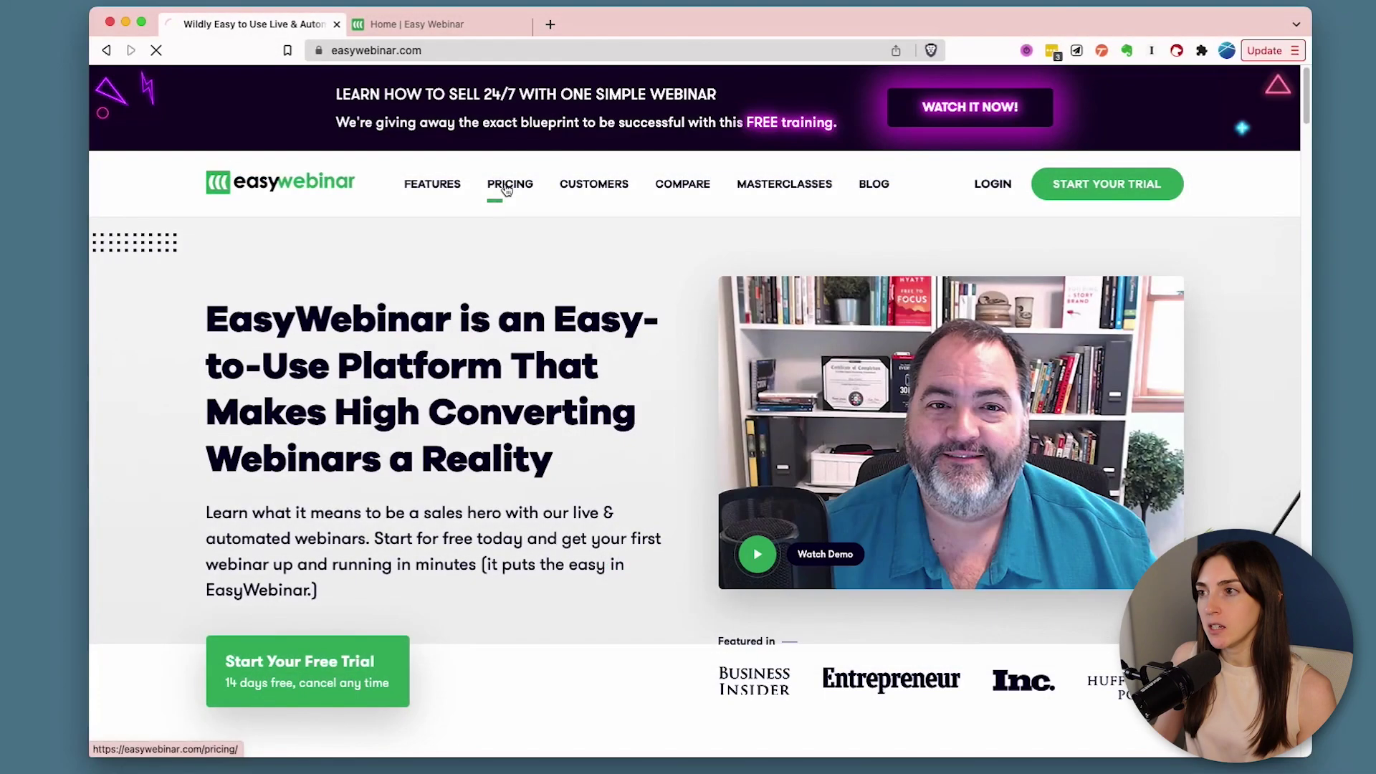
Go to the Pricing page and start a free trial of the Standard plan
click(506, 184)
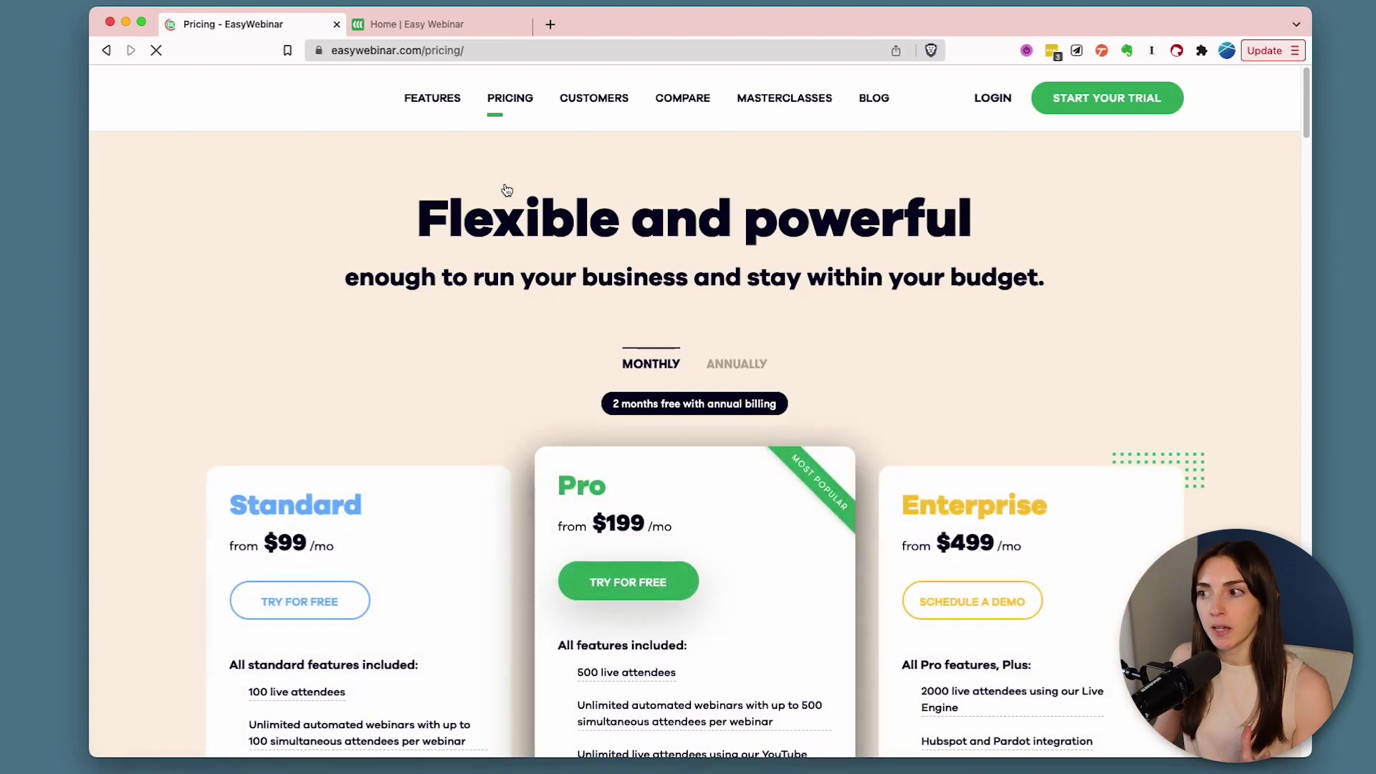
scroll(794, 370, down, 3)
scroll(445, 421, down, 2)
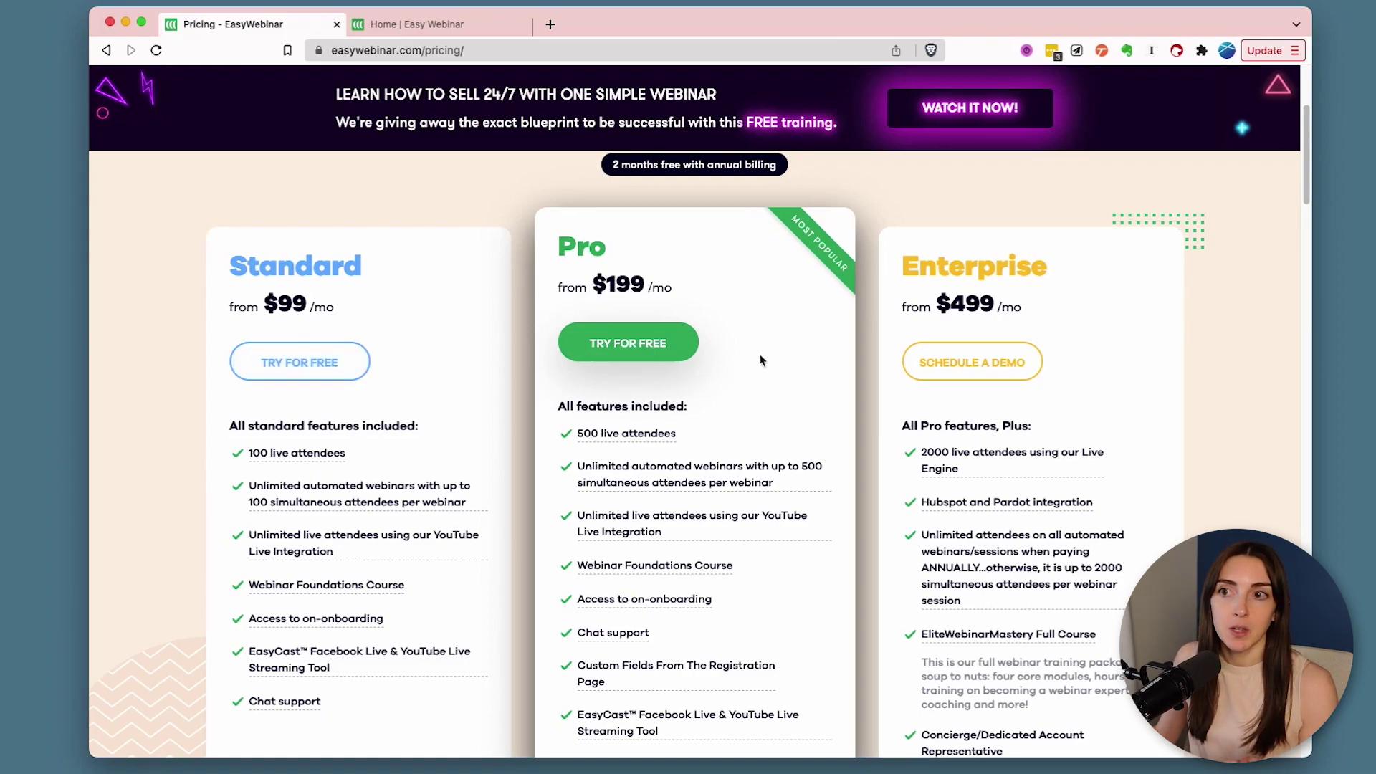
click(300, 362)
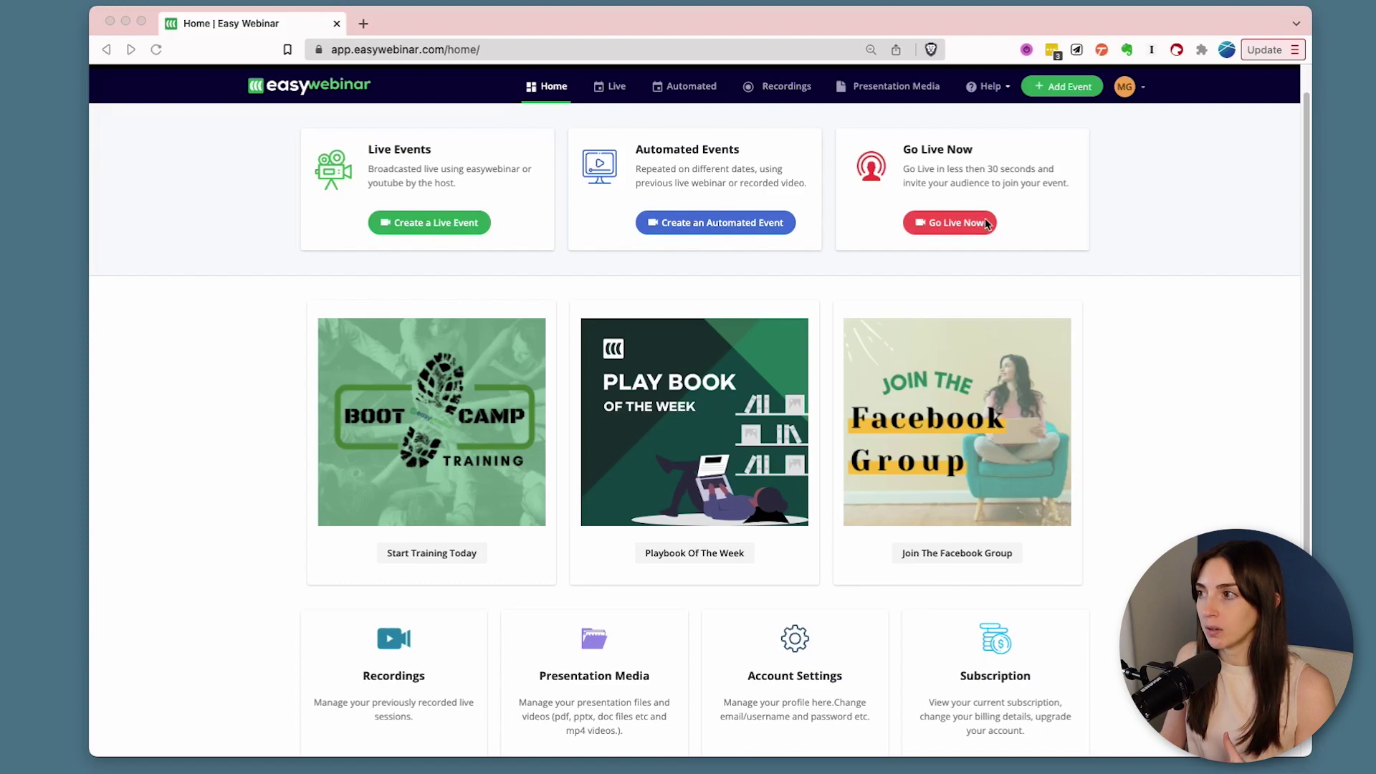
Look over the home dashboard and open the account menu
scroll(1107, 374, down, 5)
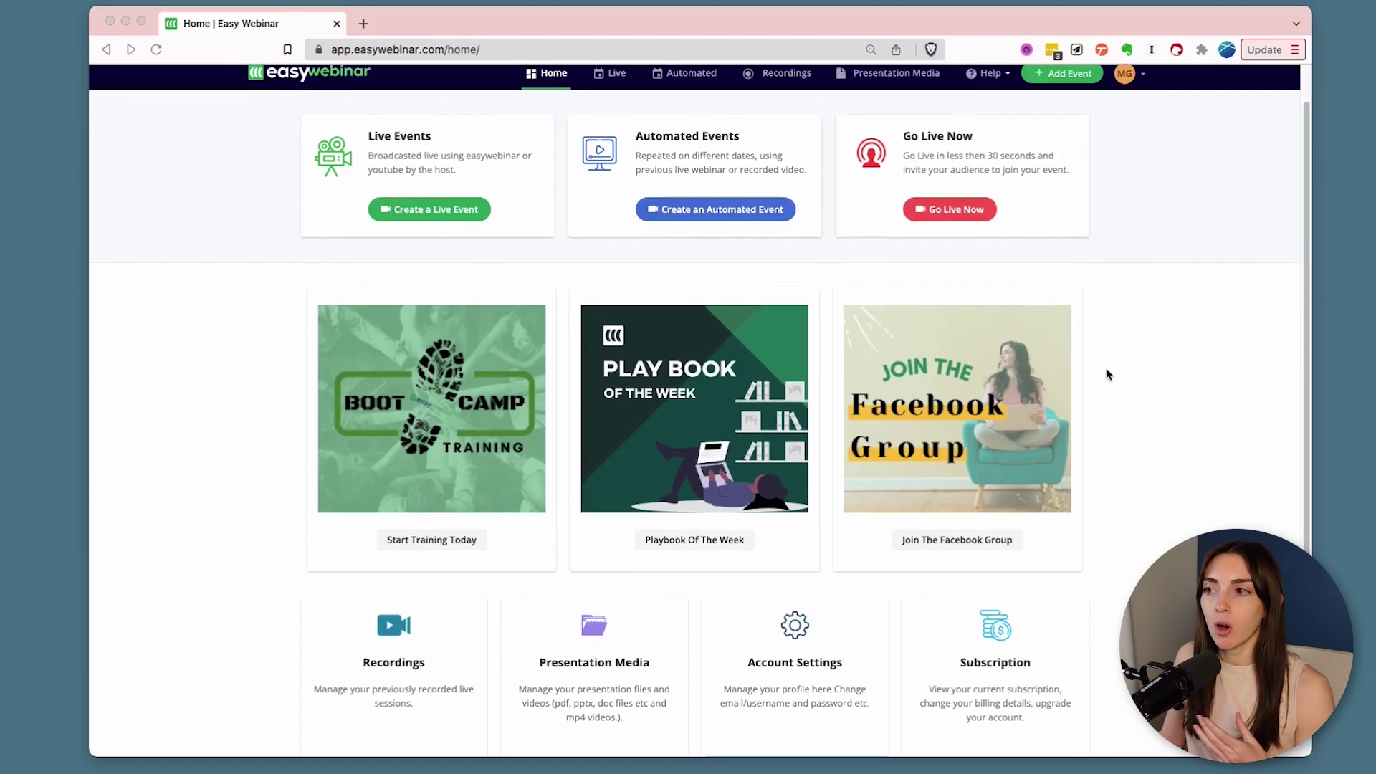
scroll(1104, 373, up, 5)
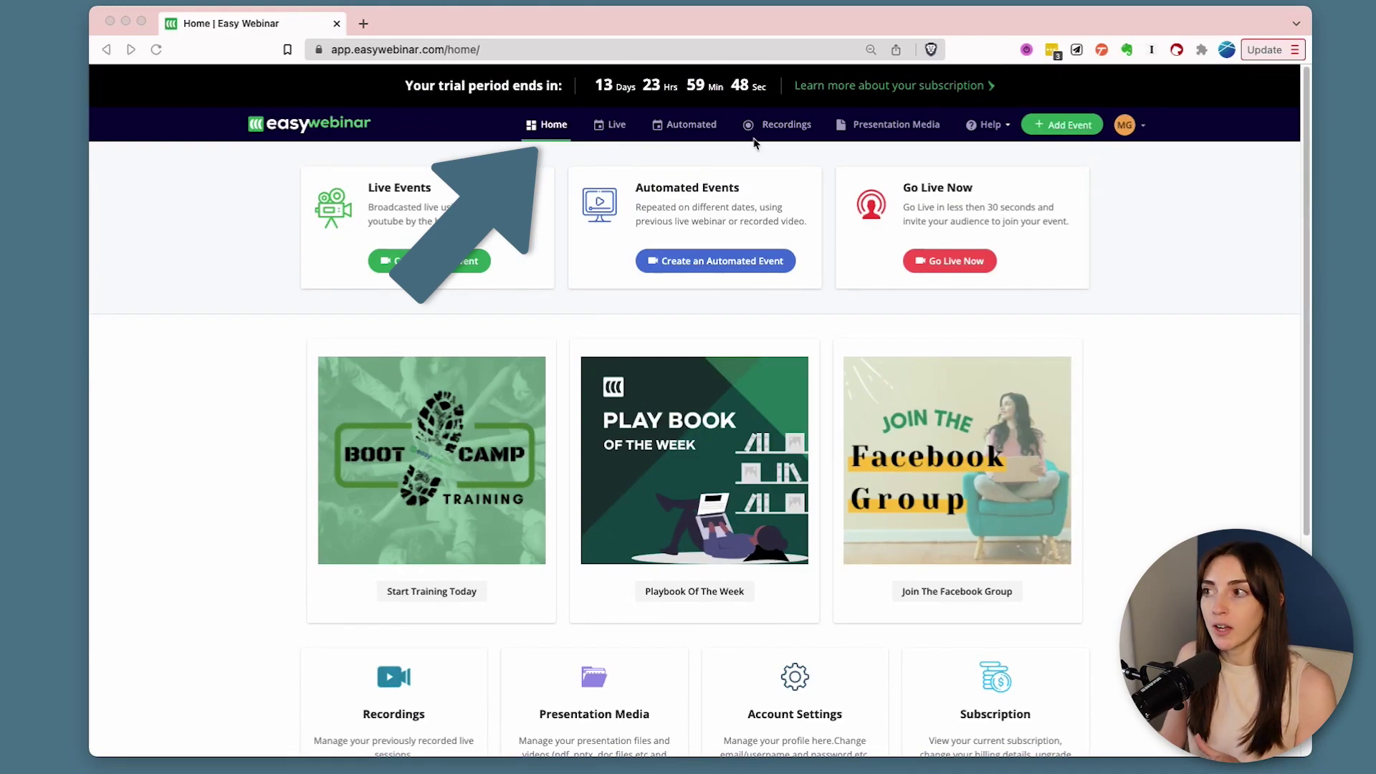
click(1140, 136)
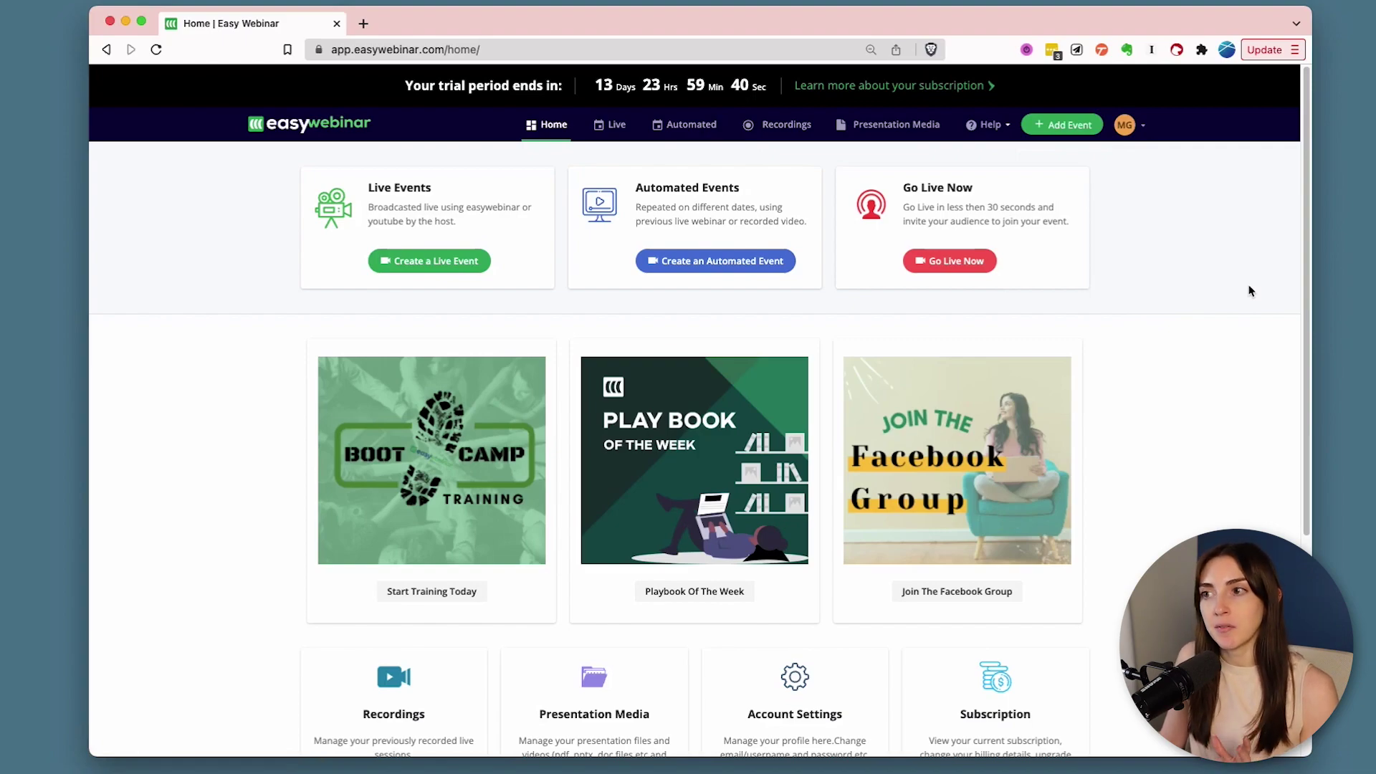
Create a new live event titled 'Create & sell online courses'
click(455, 261)
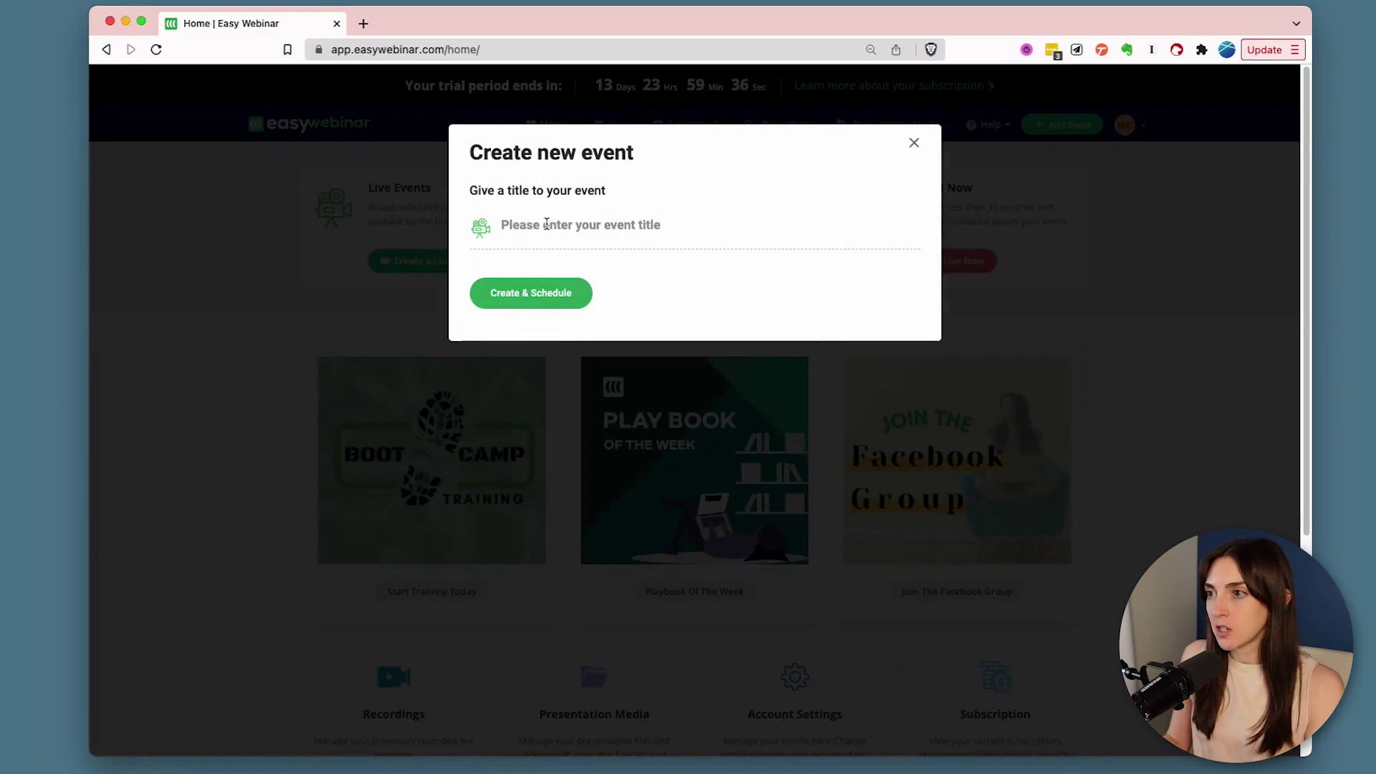
text(C)
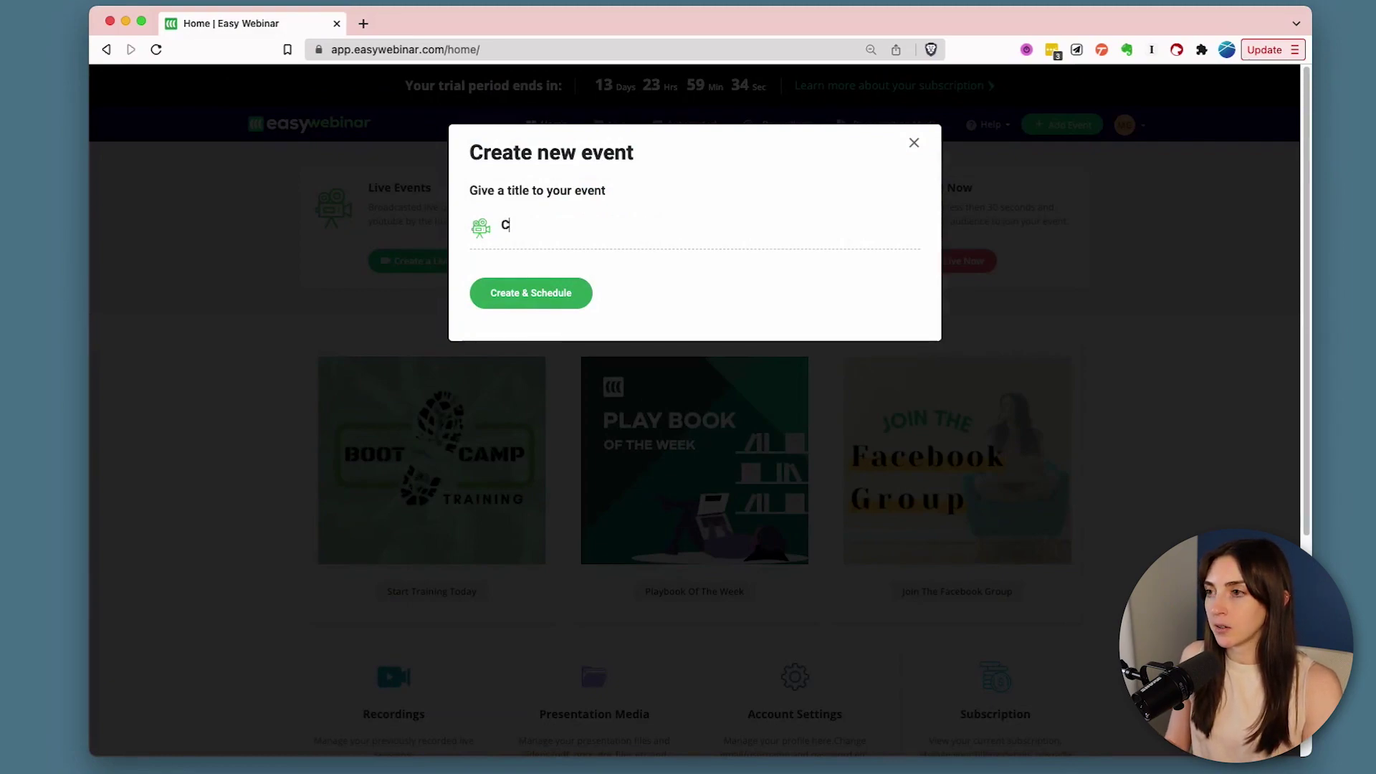
text(reate & sell online courses)
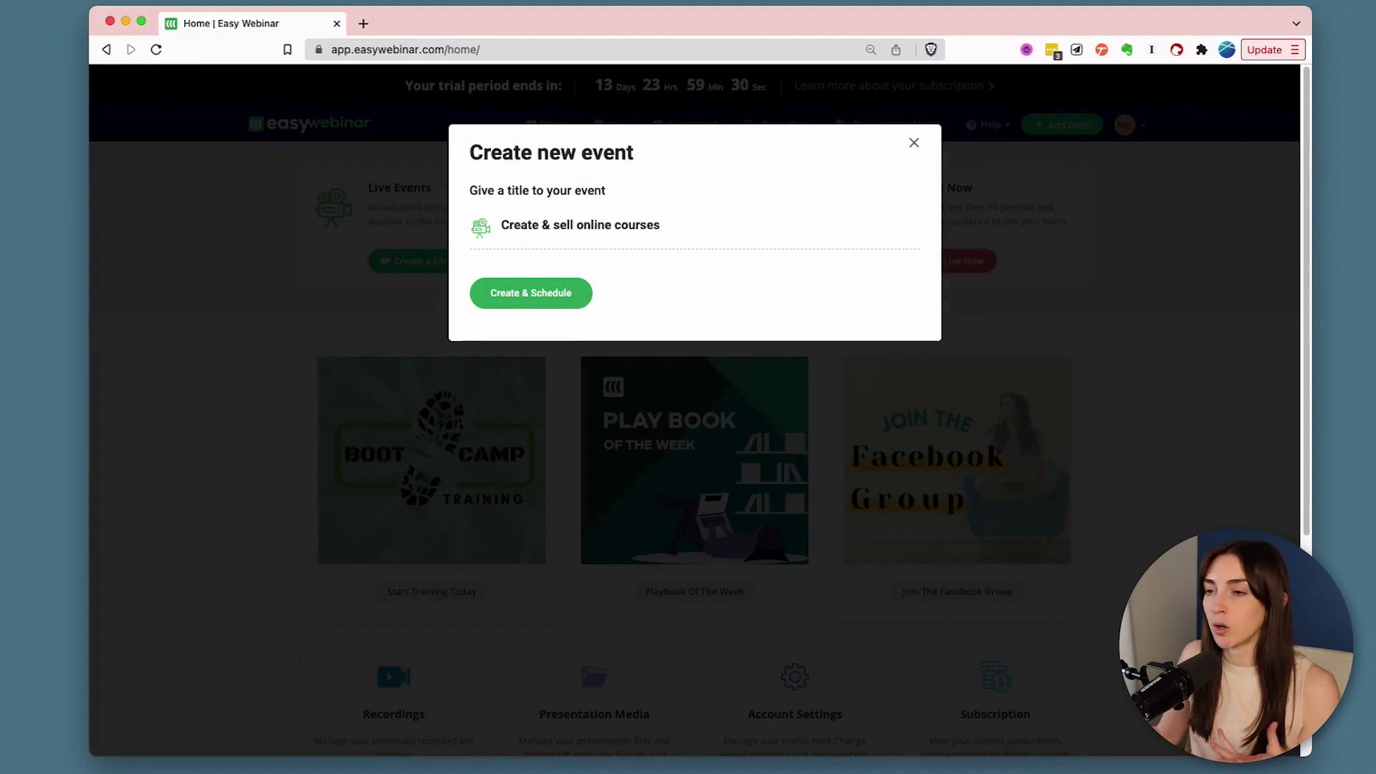
click(516, 291)
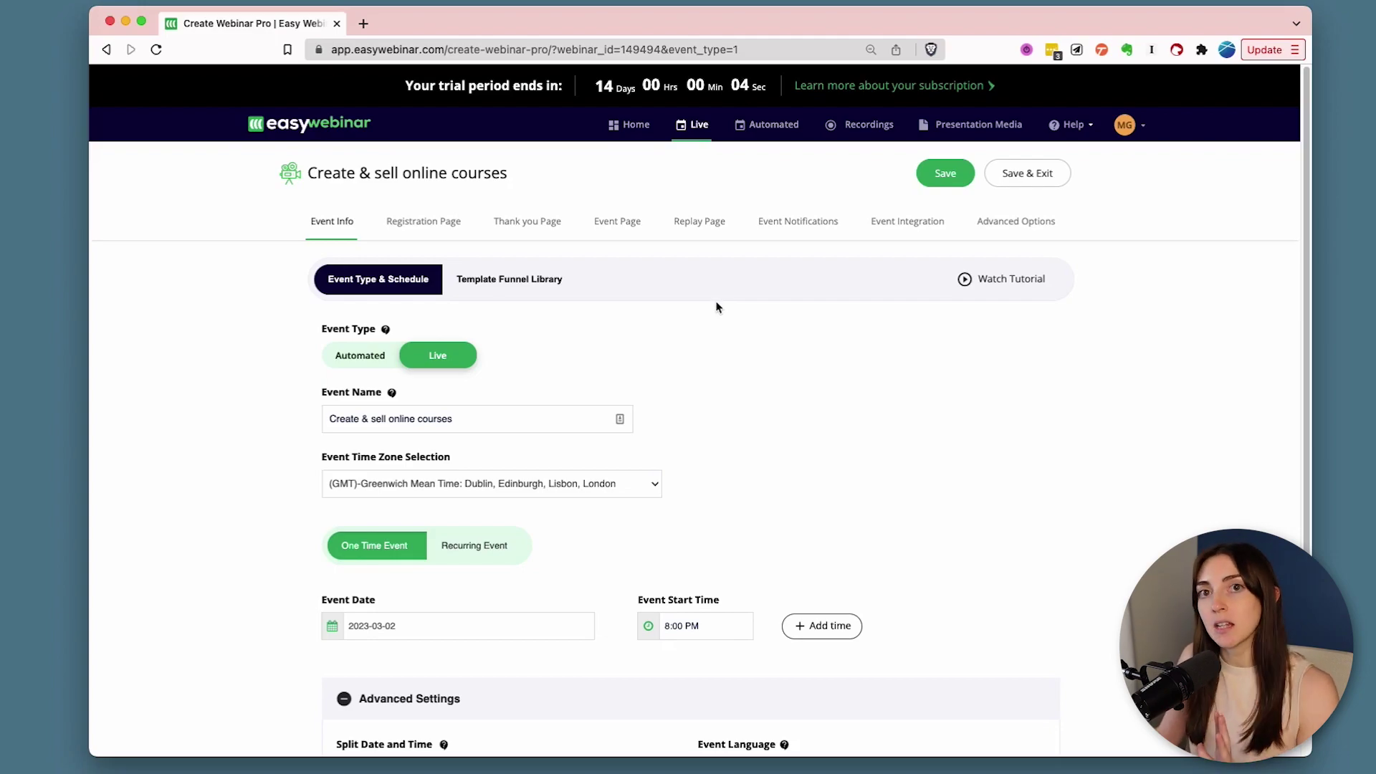
Check the number-of-schedules options unchanged, then move to the Registration Page settings
scroll(718, 308, down, 3)
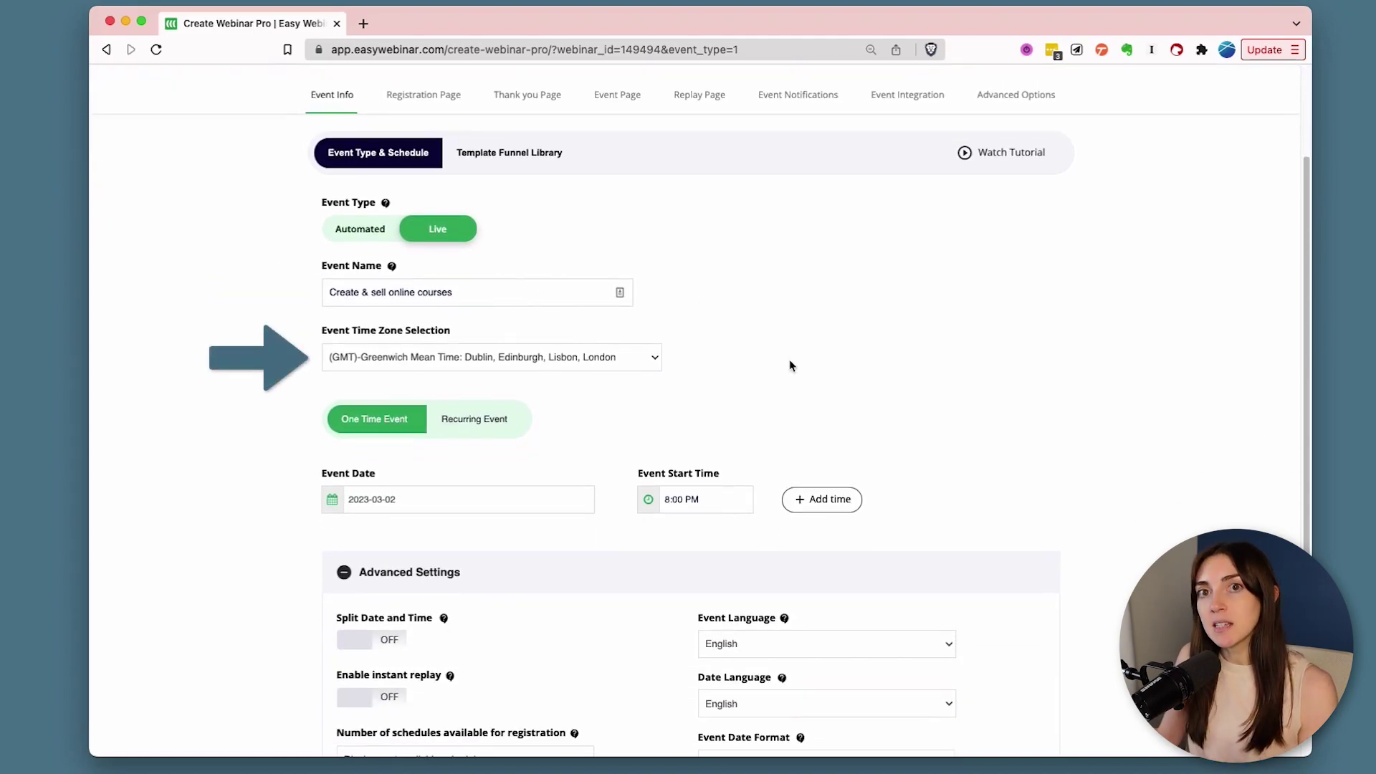
scroll(786, 365, down, 3)
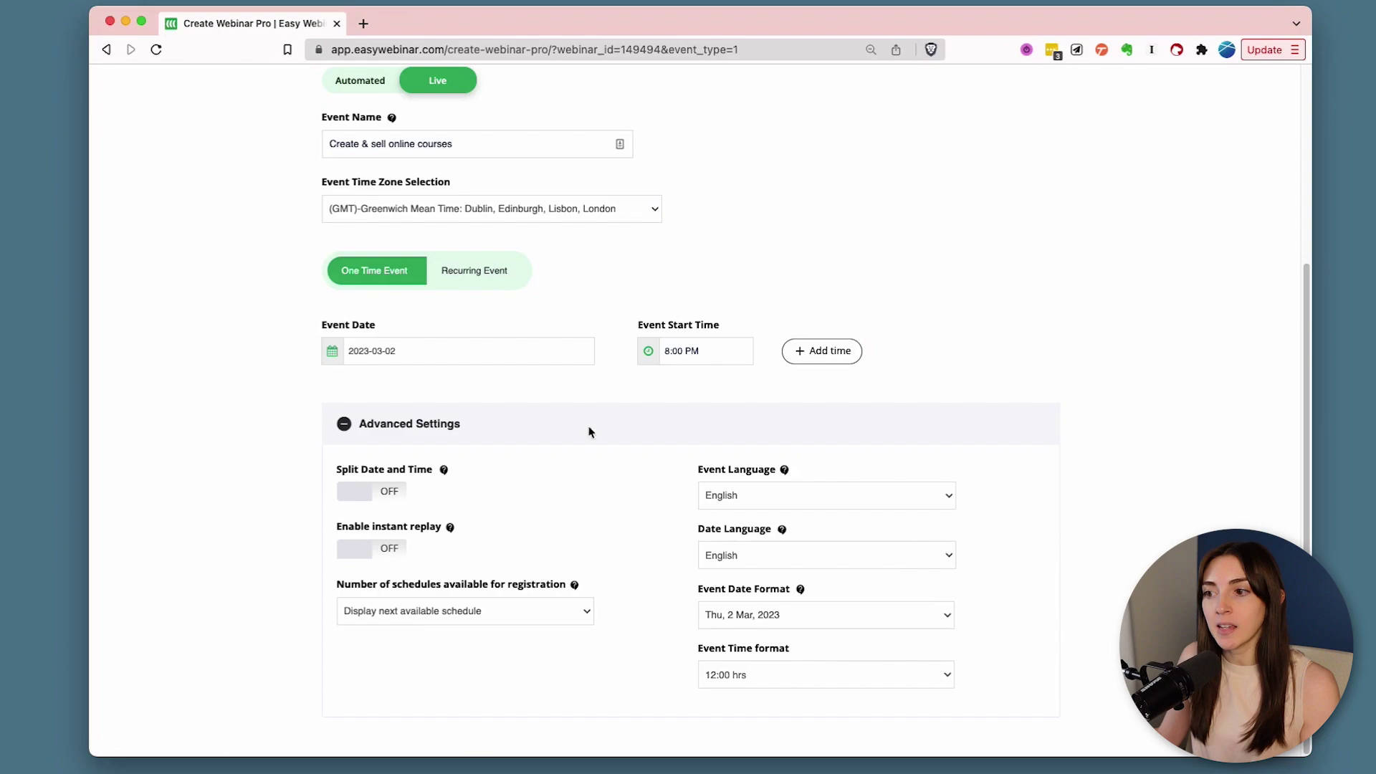
click(553, 619)
click(631, 586)
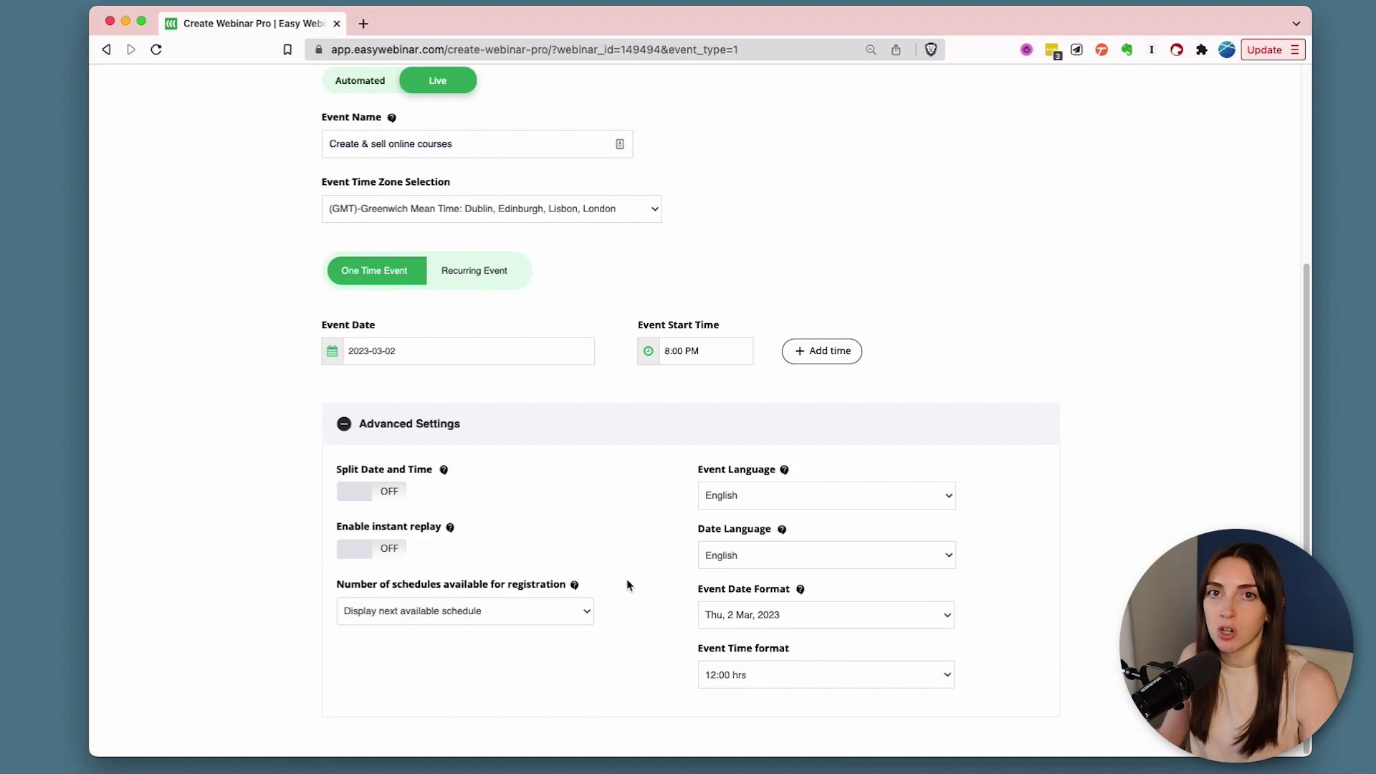
scroll(1084, 509, up, 5)
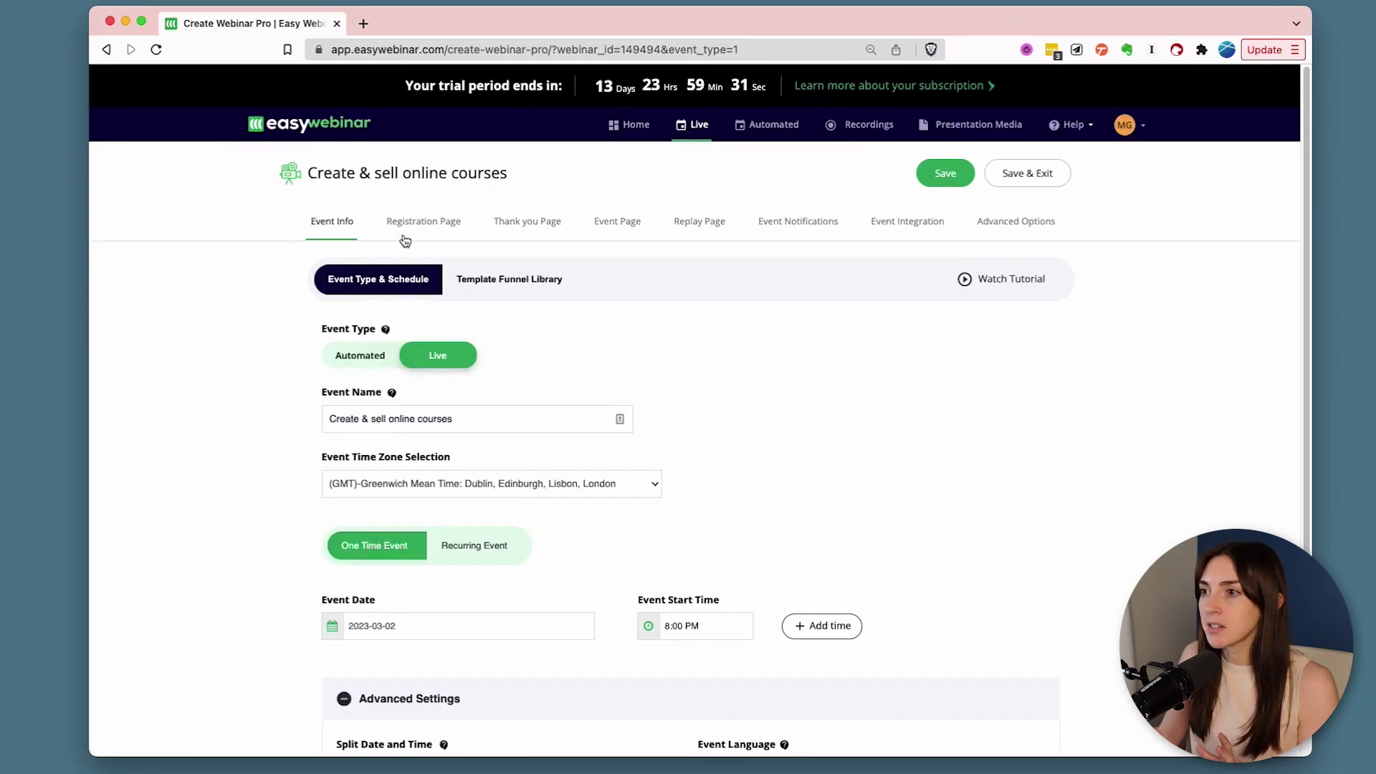
click(394, 228)
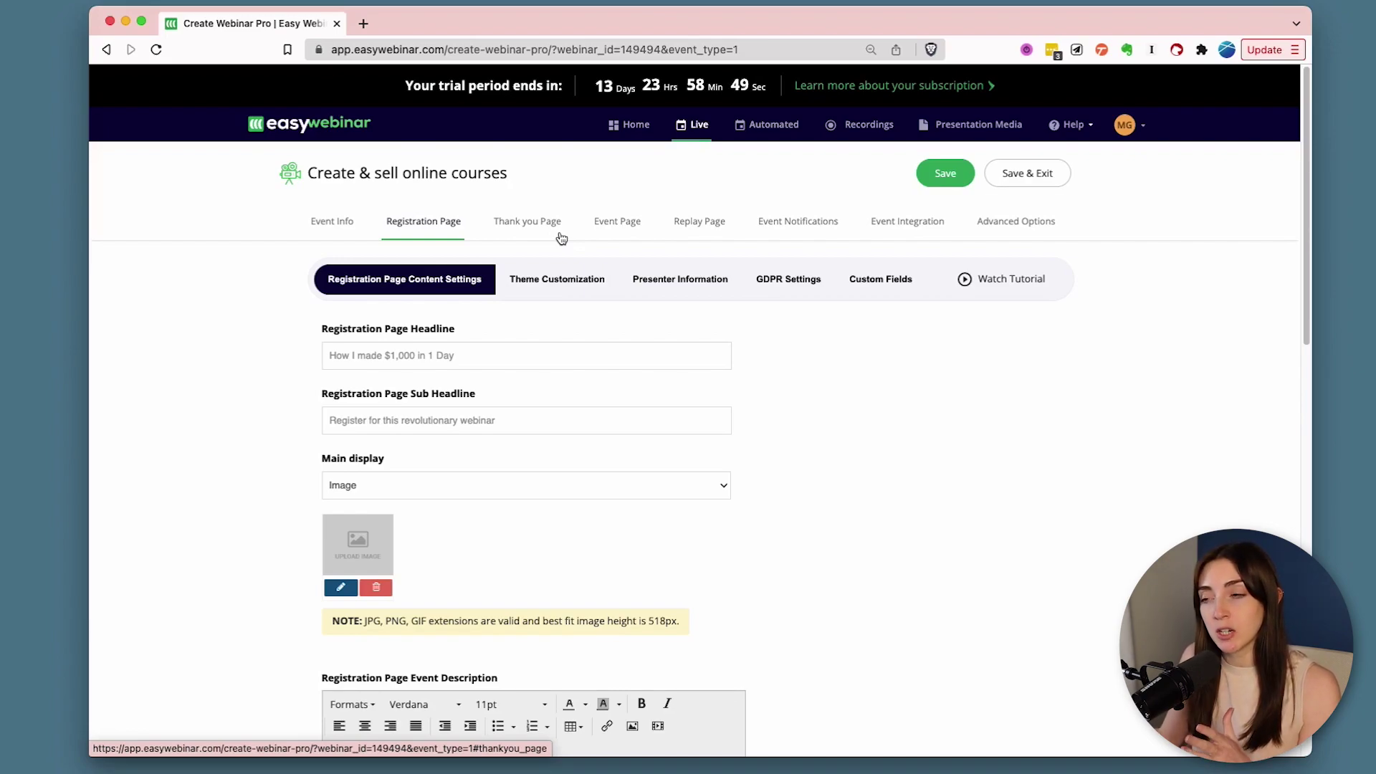
Look over the Registration Page fields and move on to the Thank you Page settings
scroll(559, 235, down, 5)
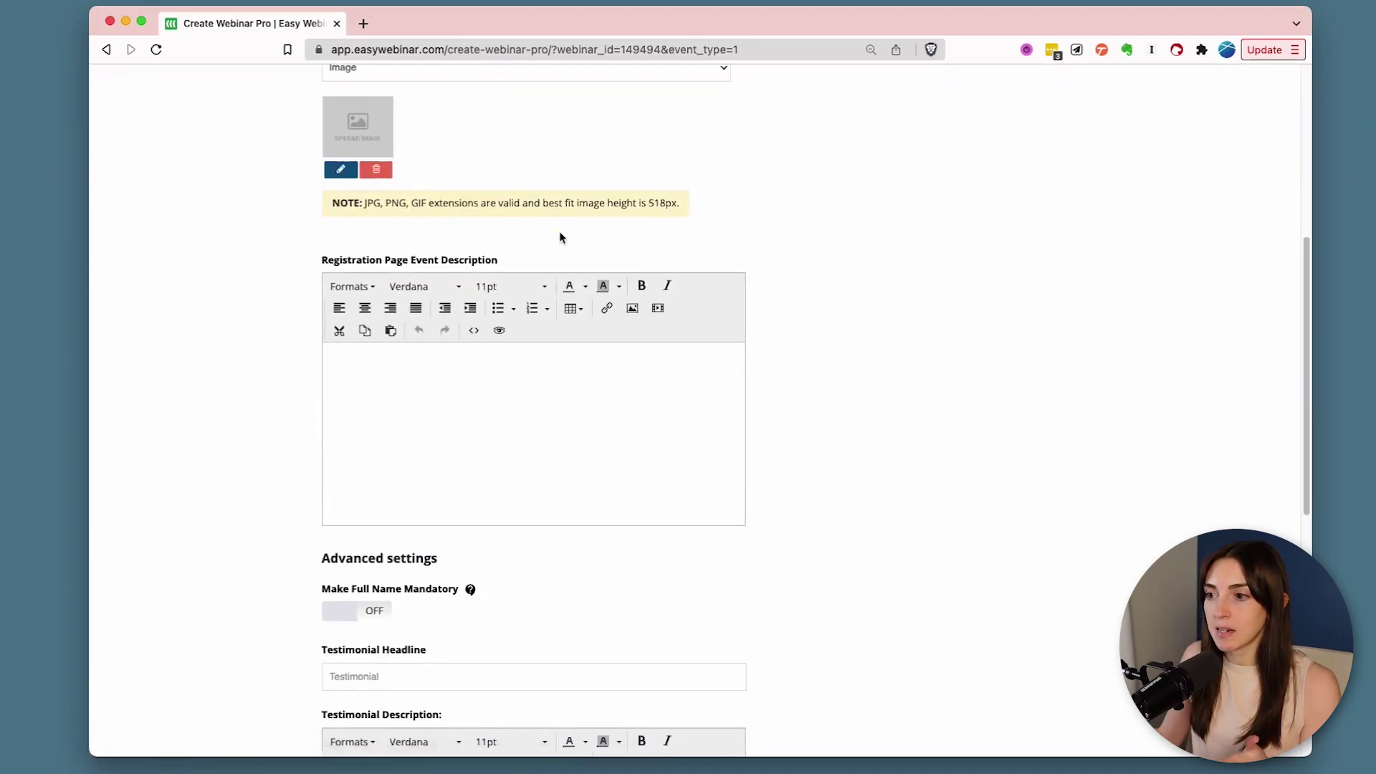
scroll(560, 234, up, 5)
click(556, 233)
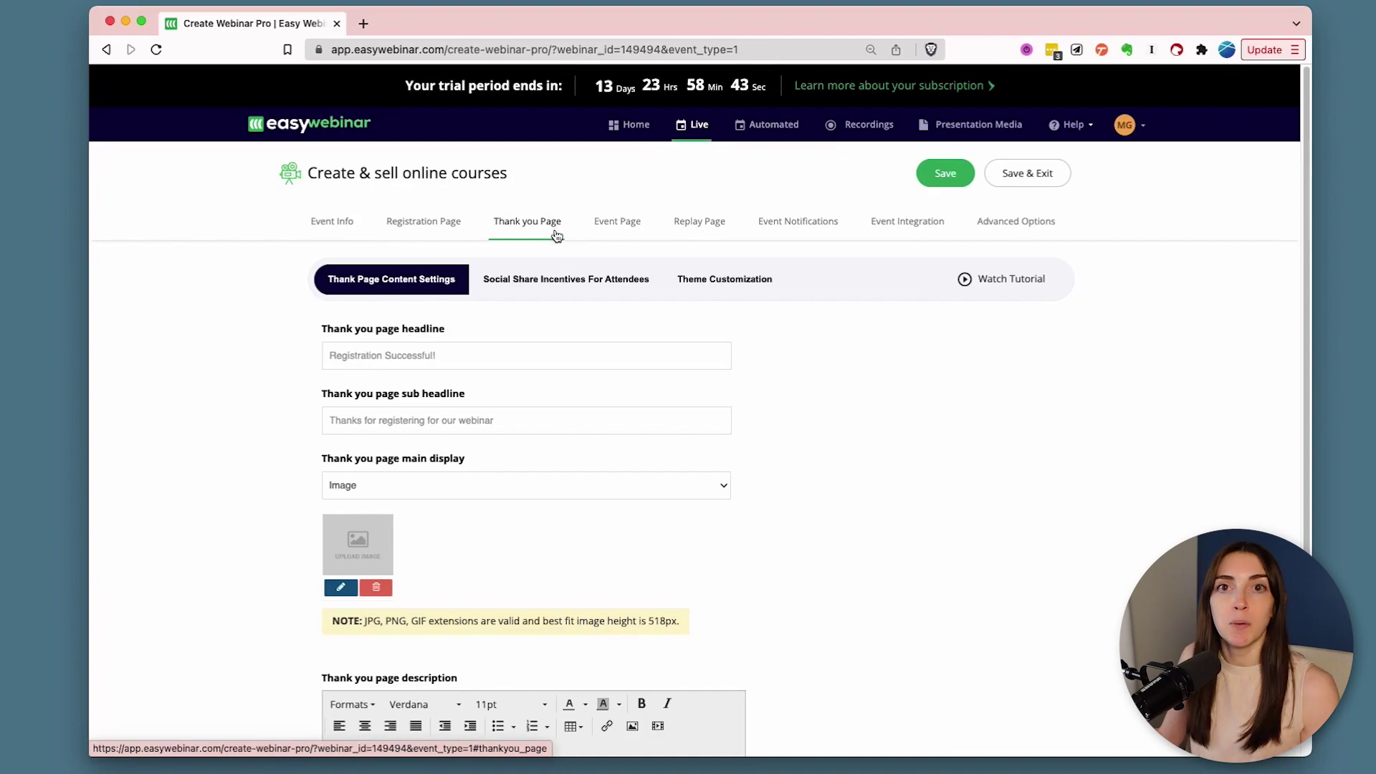
Switch on Enable Offers in the Event Page's Offers settings
click(618, 228)
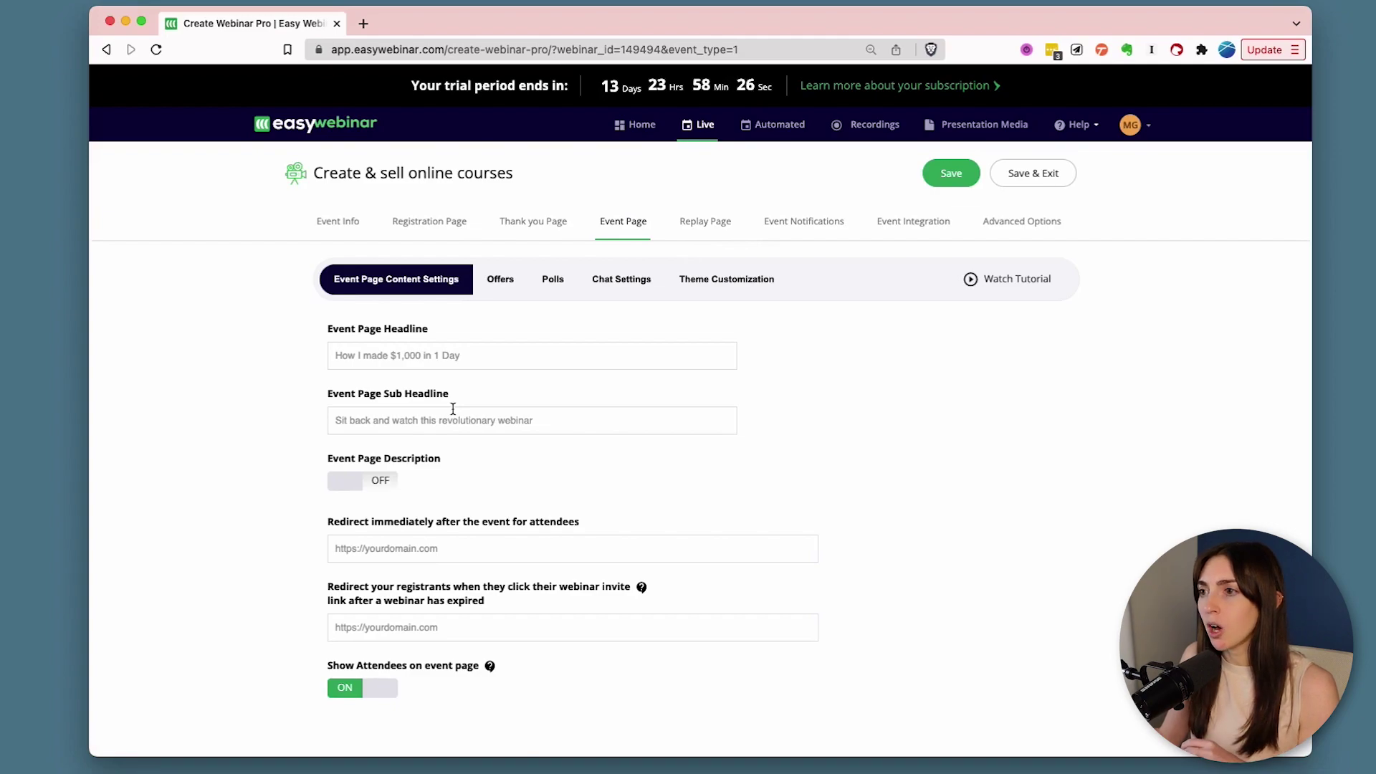
click(522, 285)
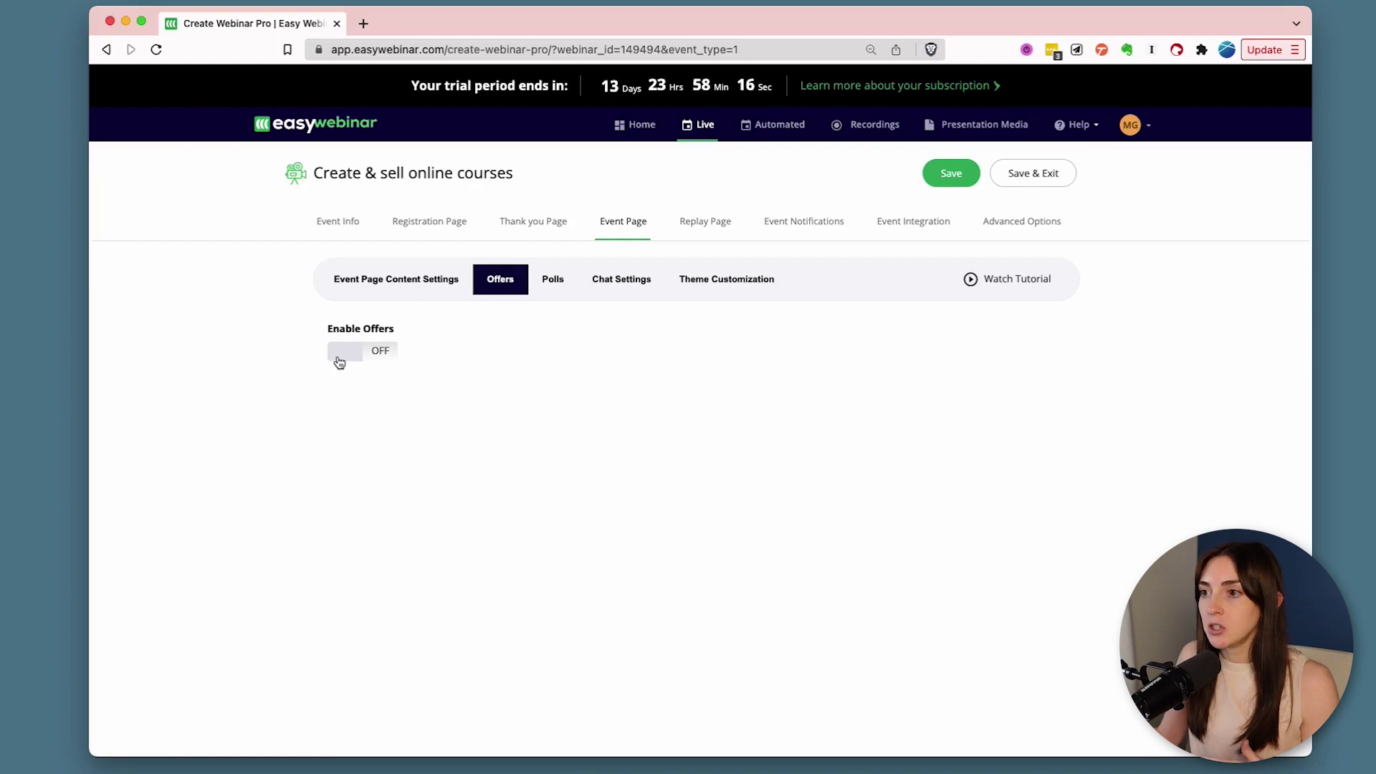
click(367, 361)
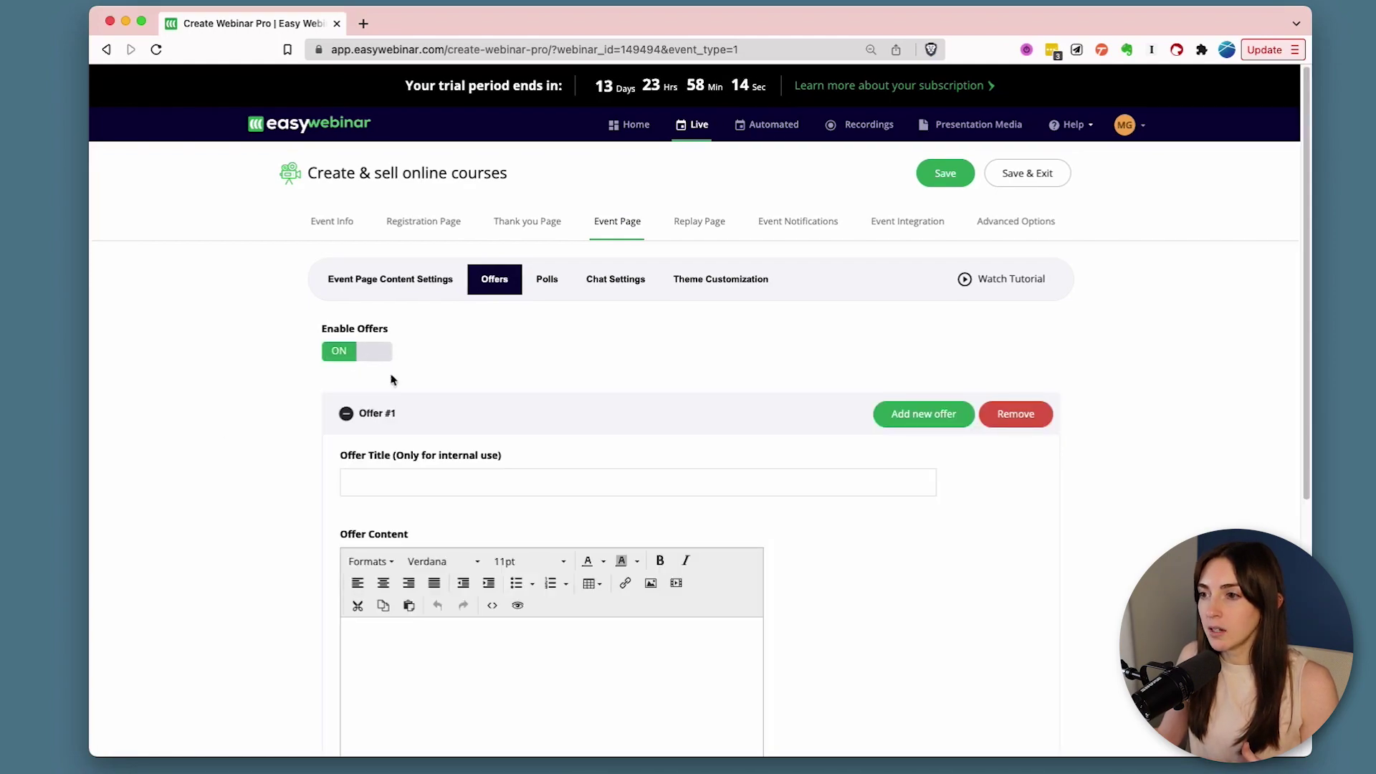
Give Offer #1 the internal title 'Sample Offer'
scroll(449, 479, down, 1)
click(447, 478)
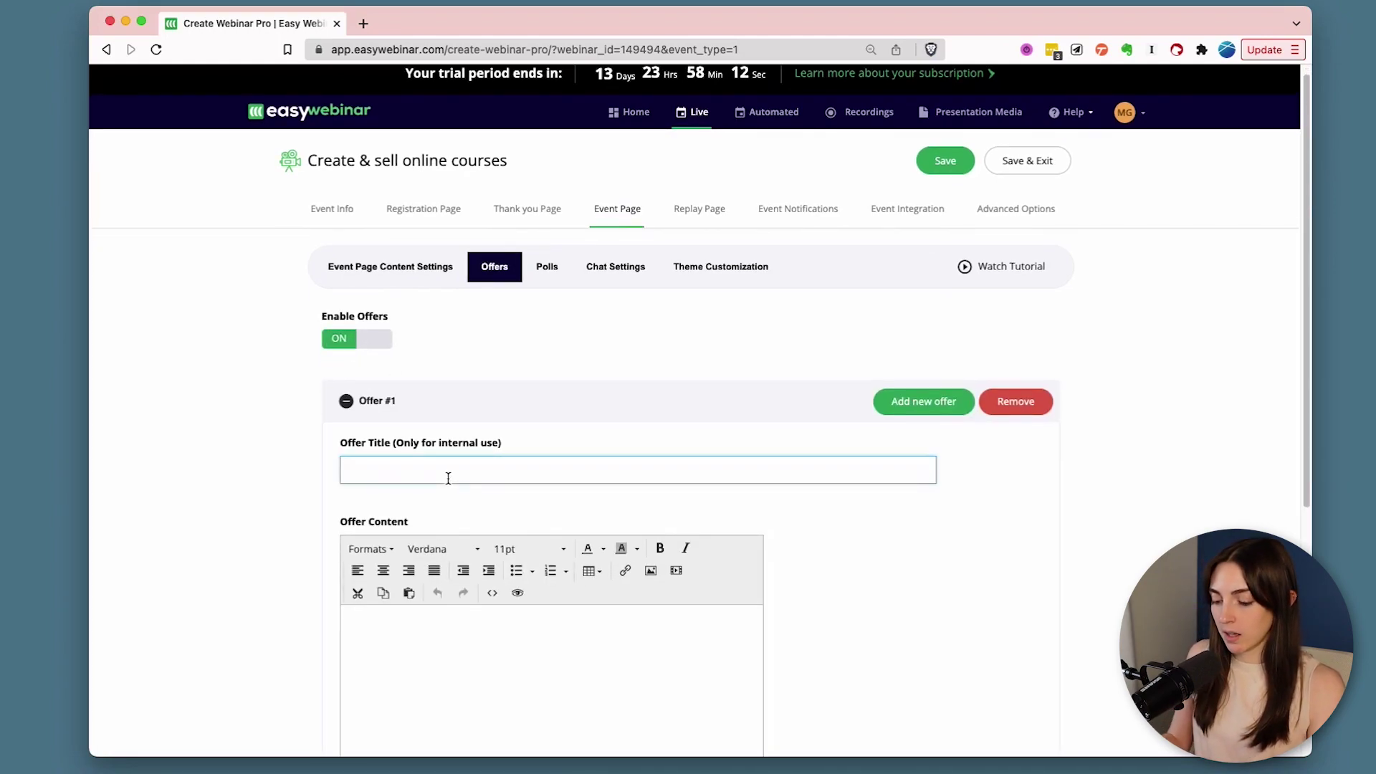
text(Sample)
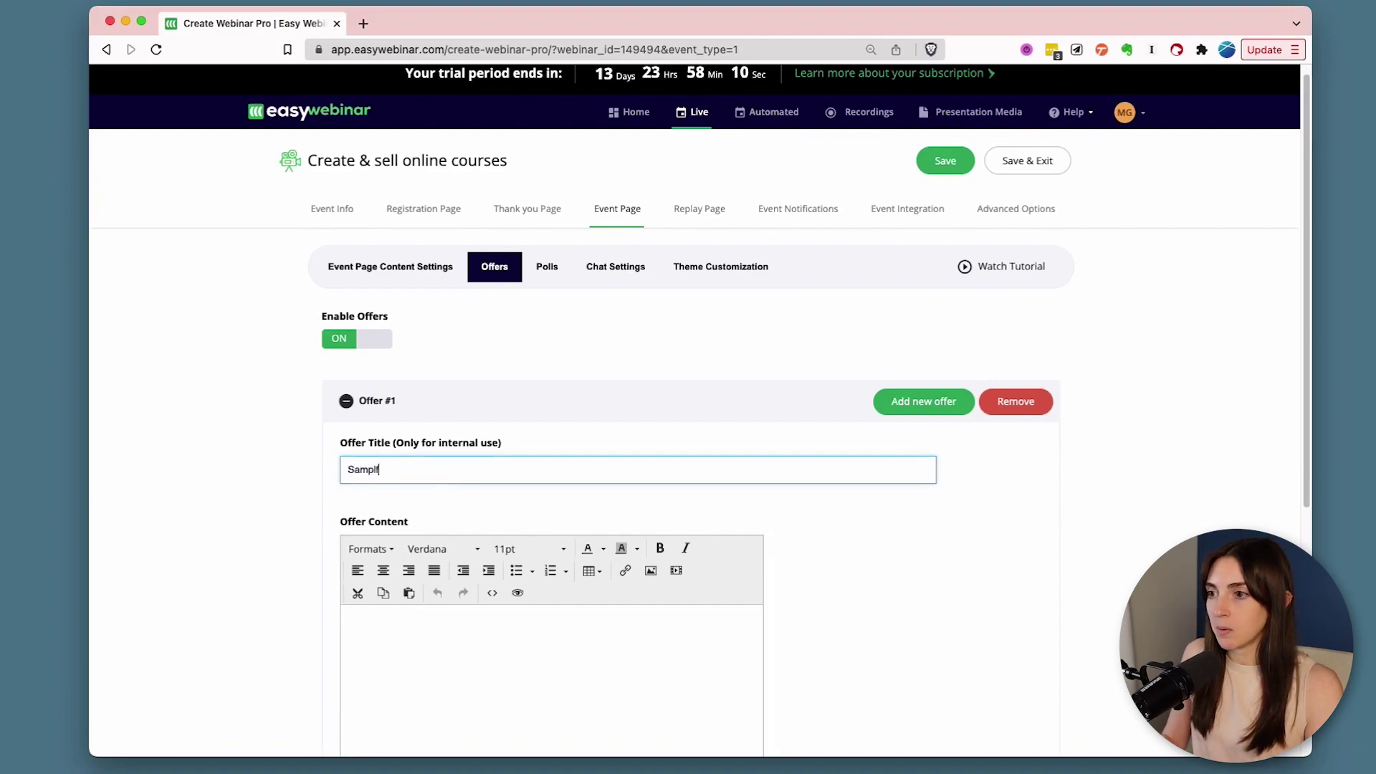
text( O)
key(BackSpace)
key(BackSpace)
text(e Offer)
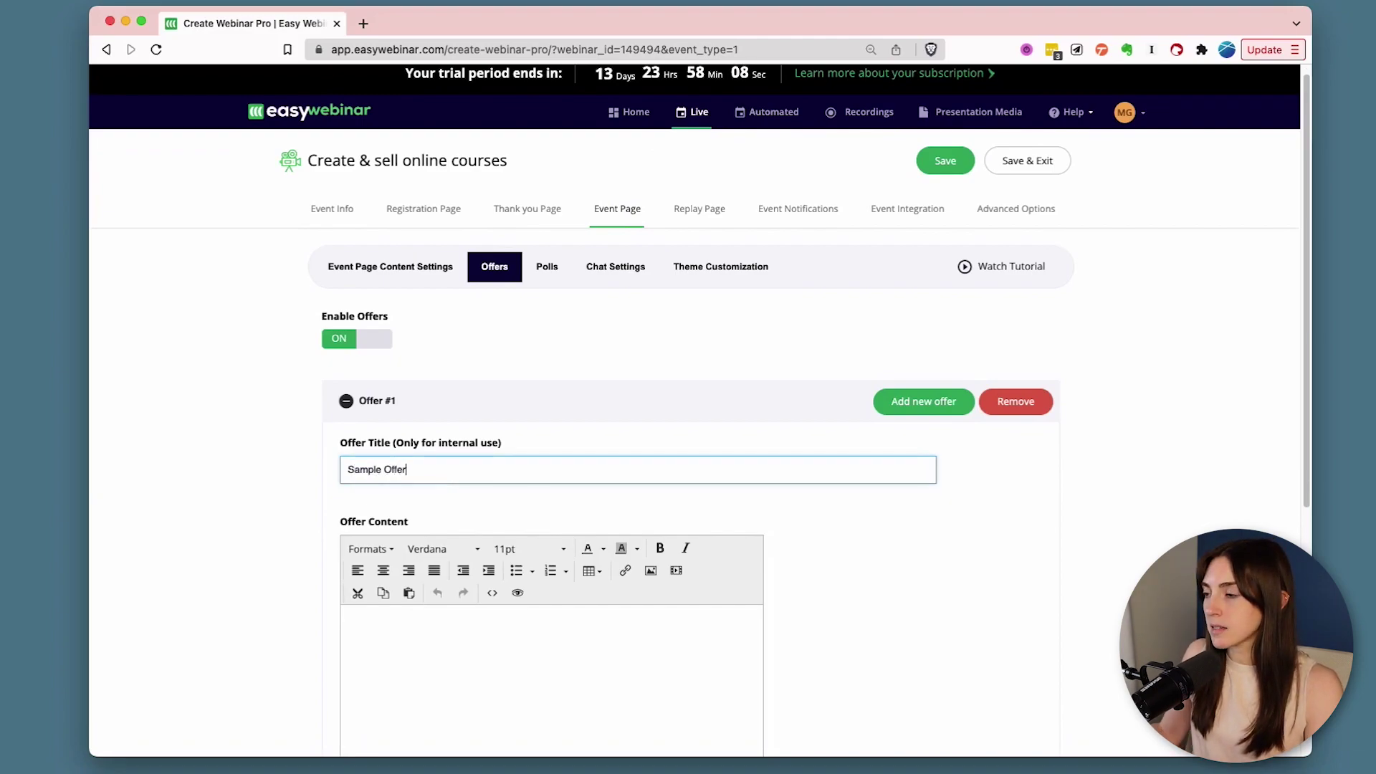
Use a custom offer button with the text 'Learn more'
scroll(602, 434, down, 5)
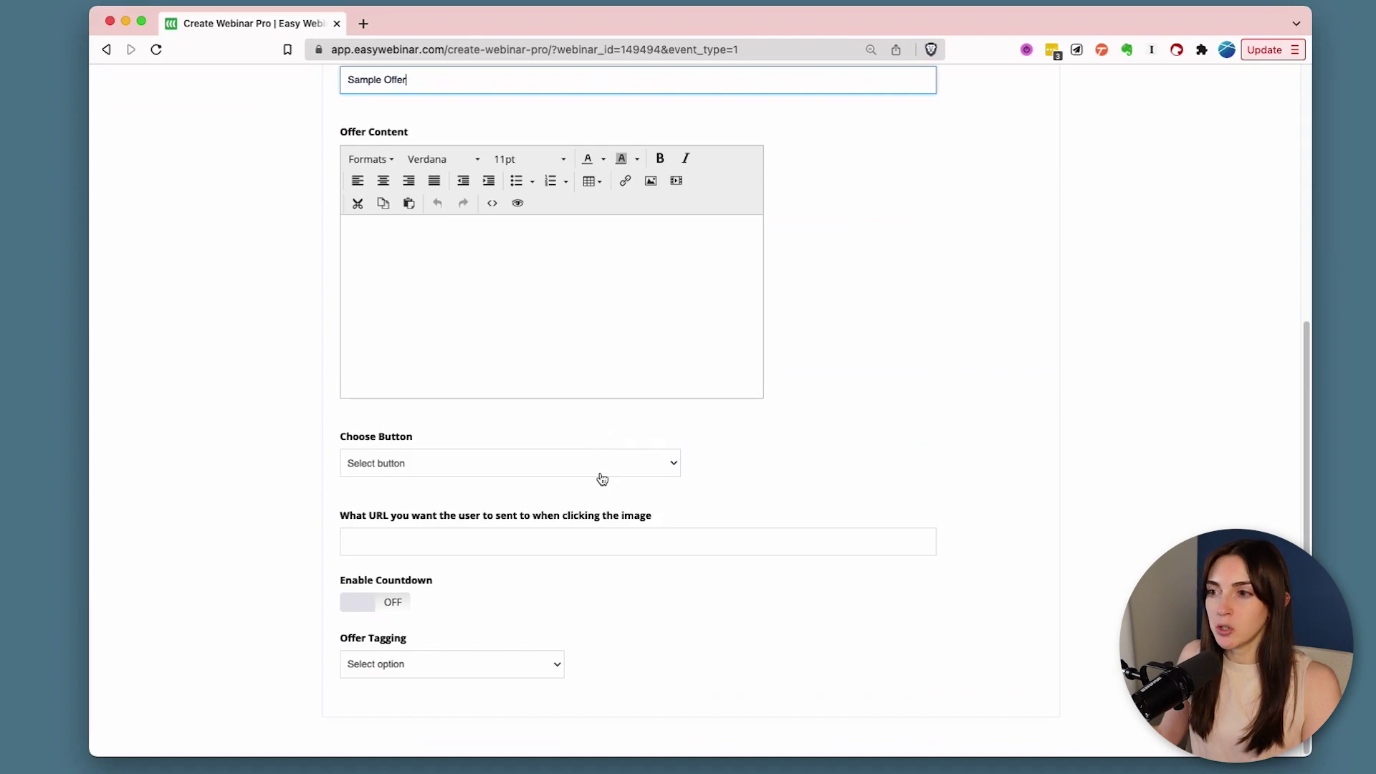
click(602, 473)
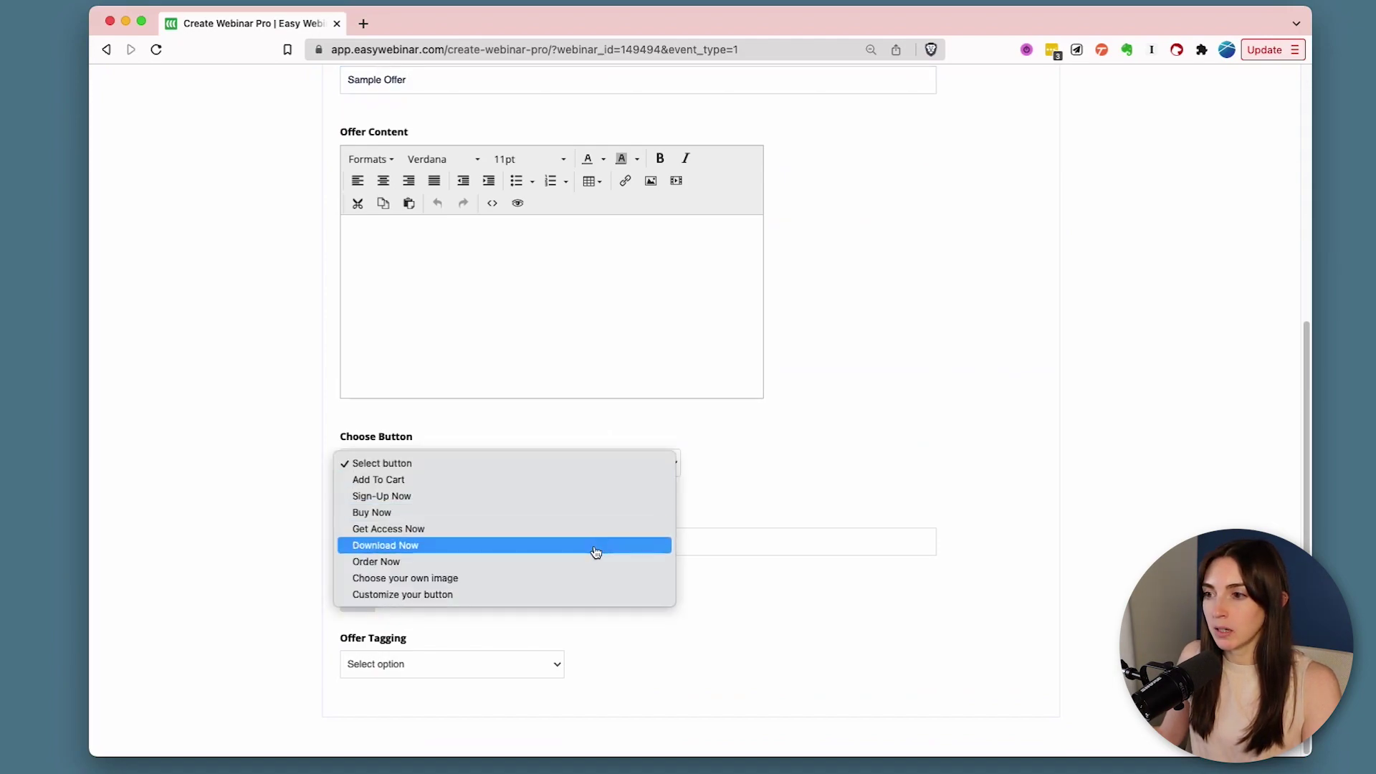
click(597, 595)
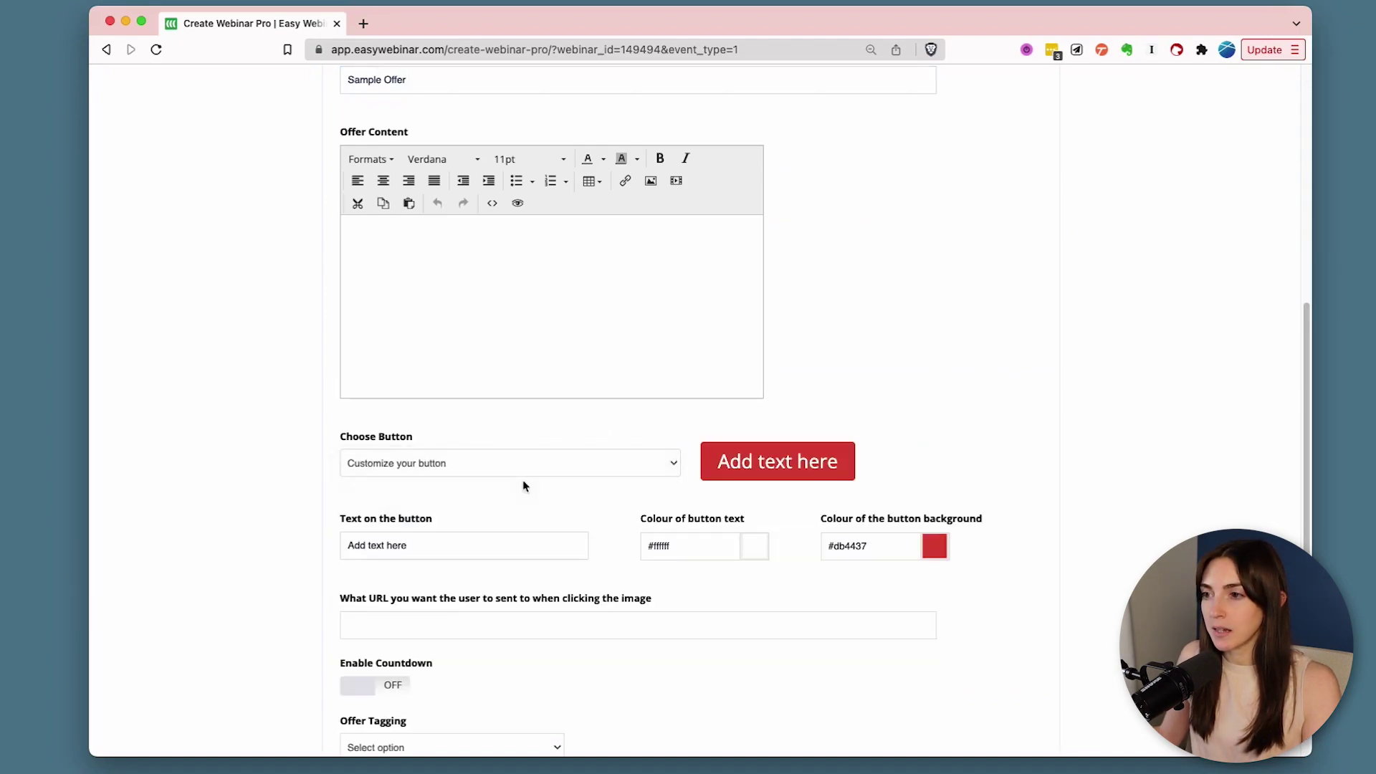
triple_click(512, 546)
text(Learn more here)
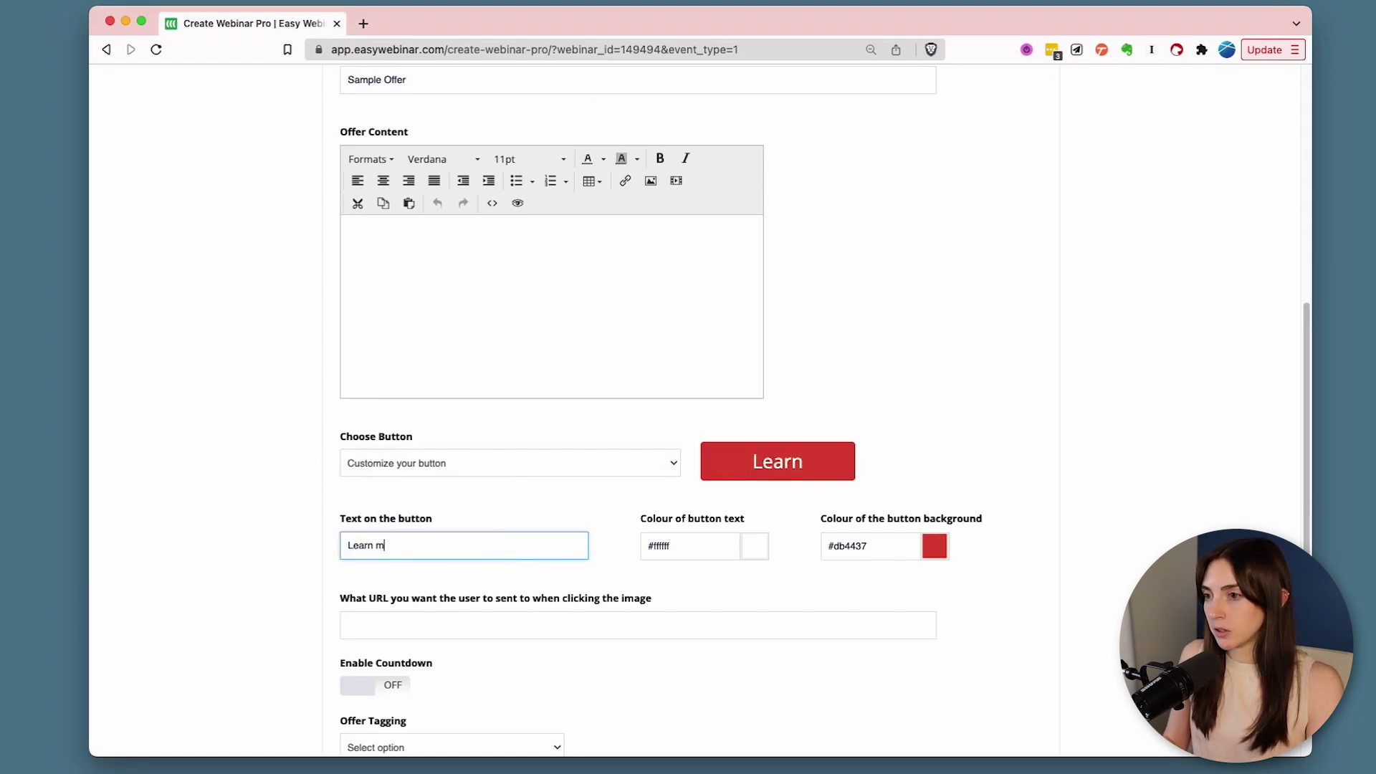
key(BackSpace)
key(BackSpace)
key(BackSpace)
key(BackSpace)
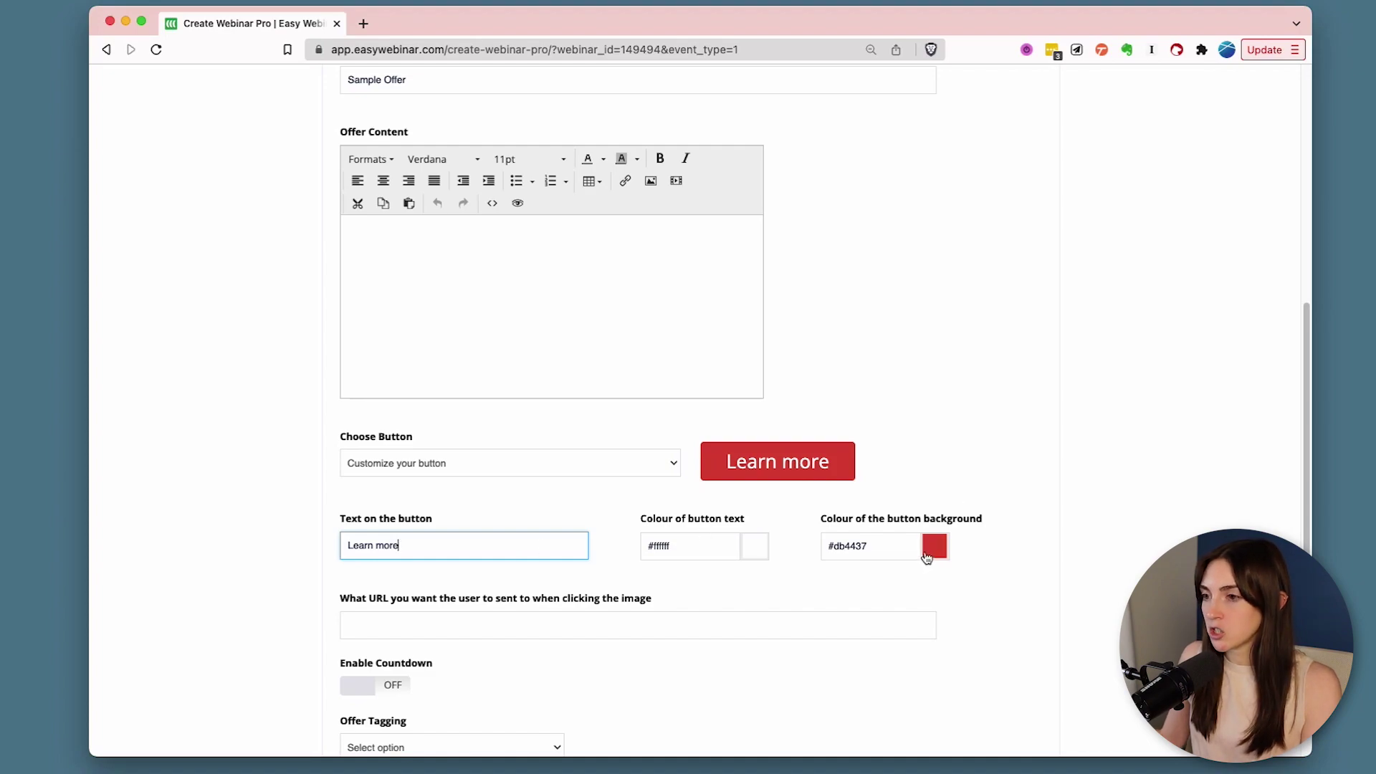
scroll(545, 526, down, 2)
click(482, 565)
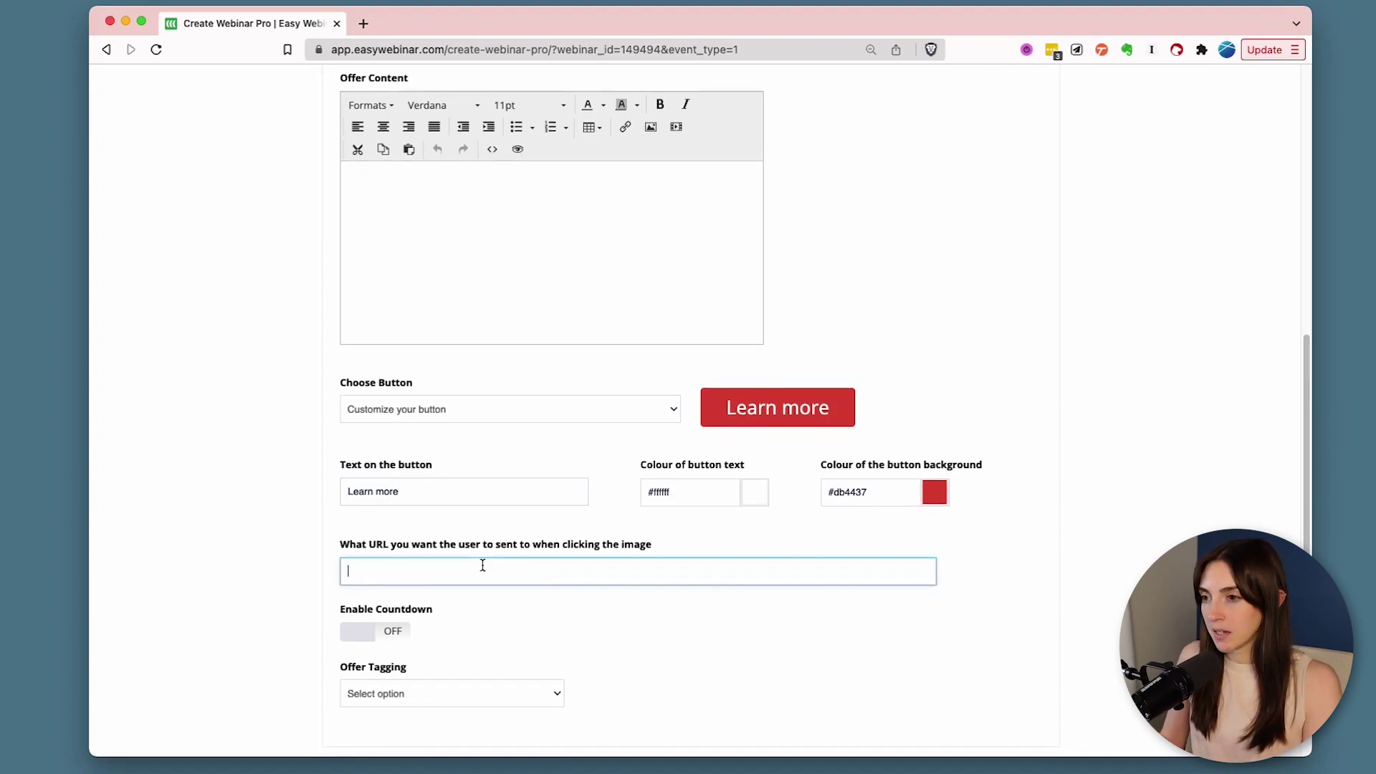
text(https://witandwire.com/course-builders)
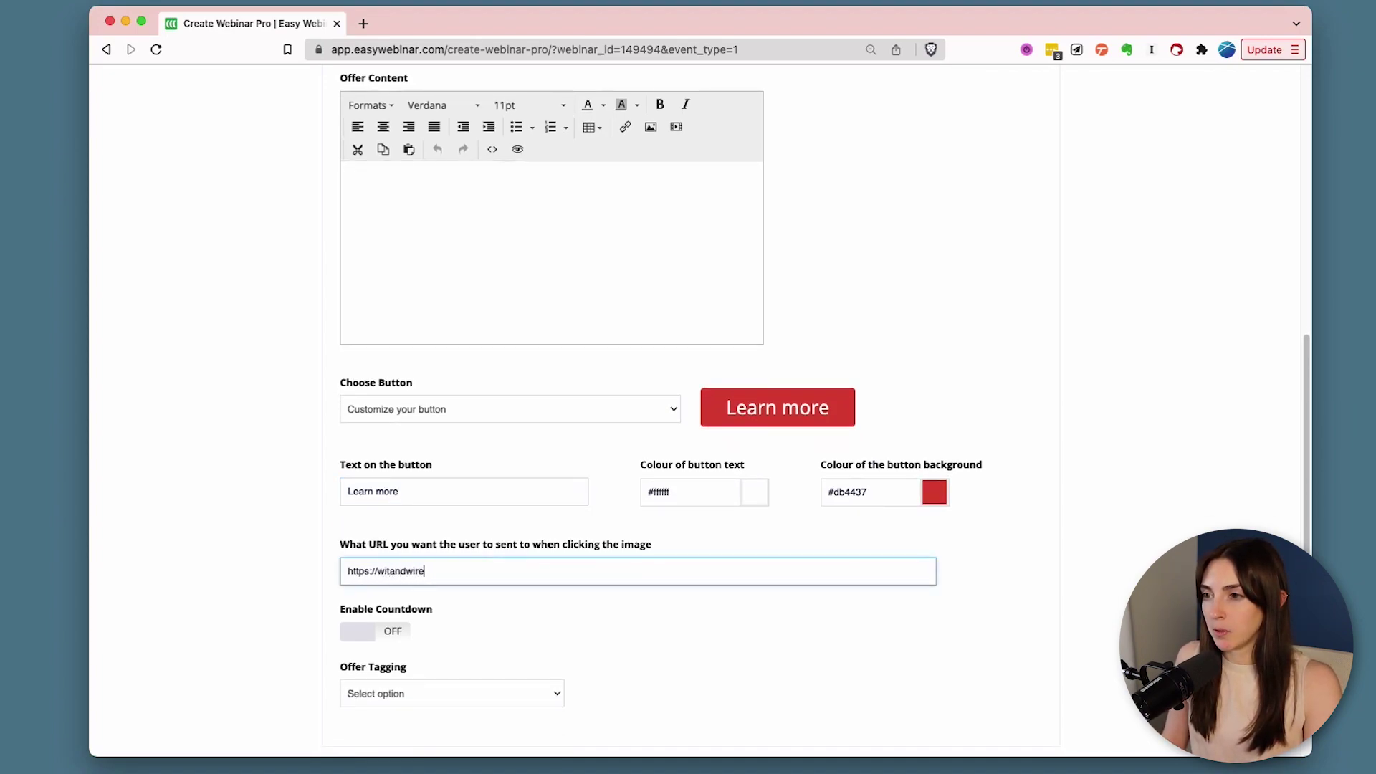
click(1160, 480)
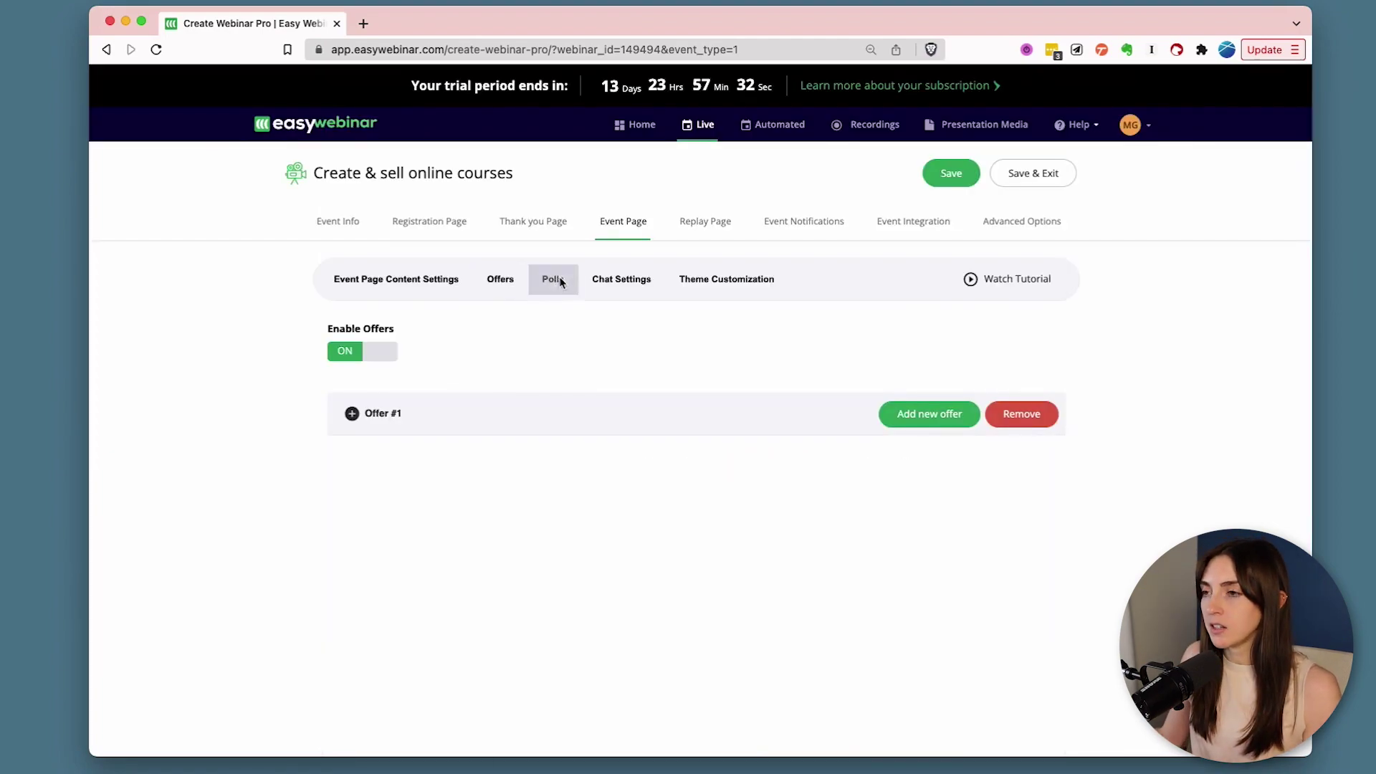
click(553, 279)
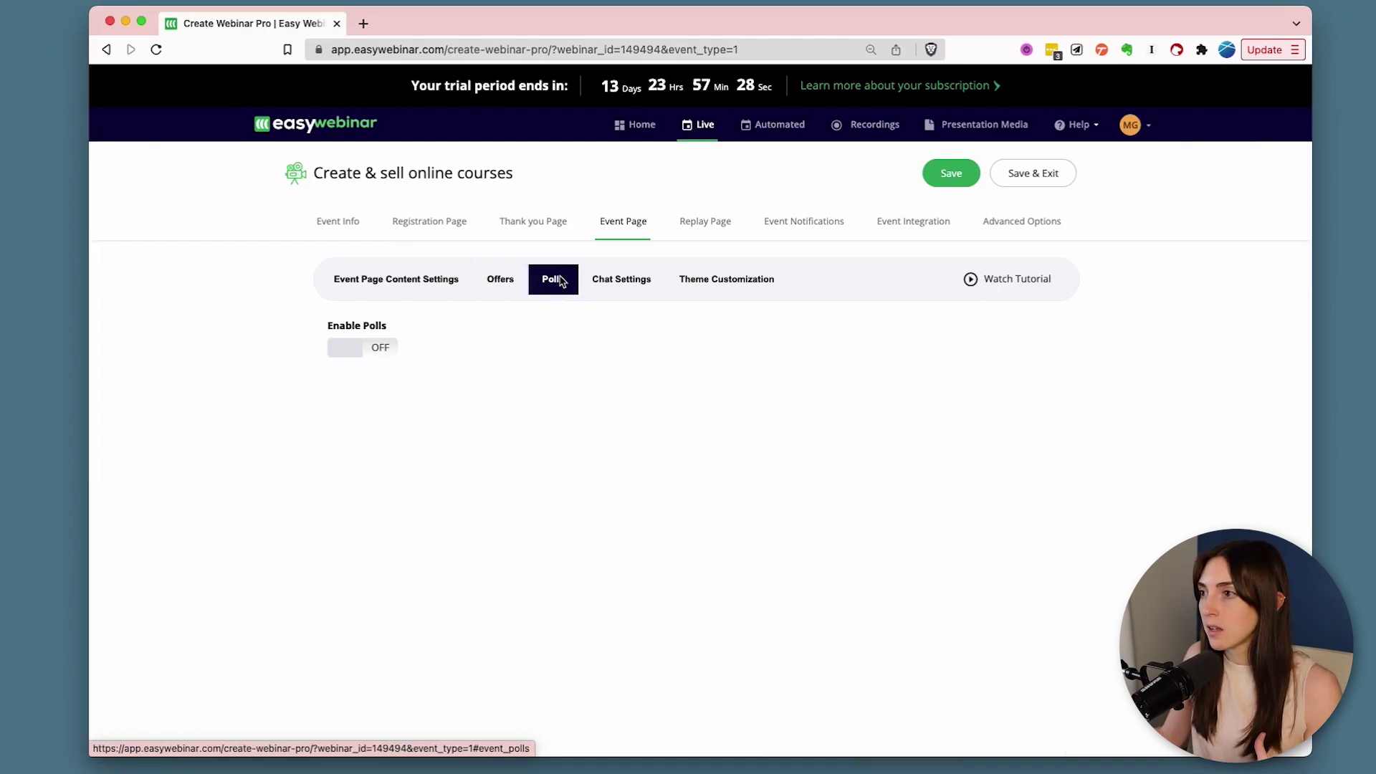
Make the replay page expire on a specific date, then go to Event Notifications
click(704, 231)
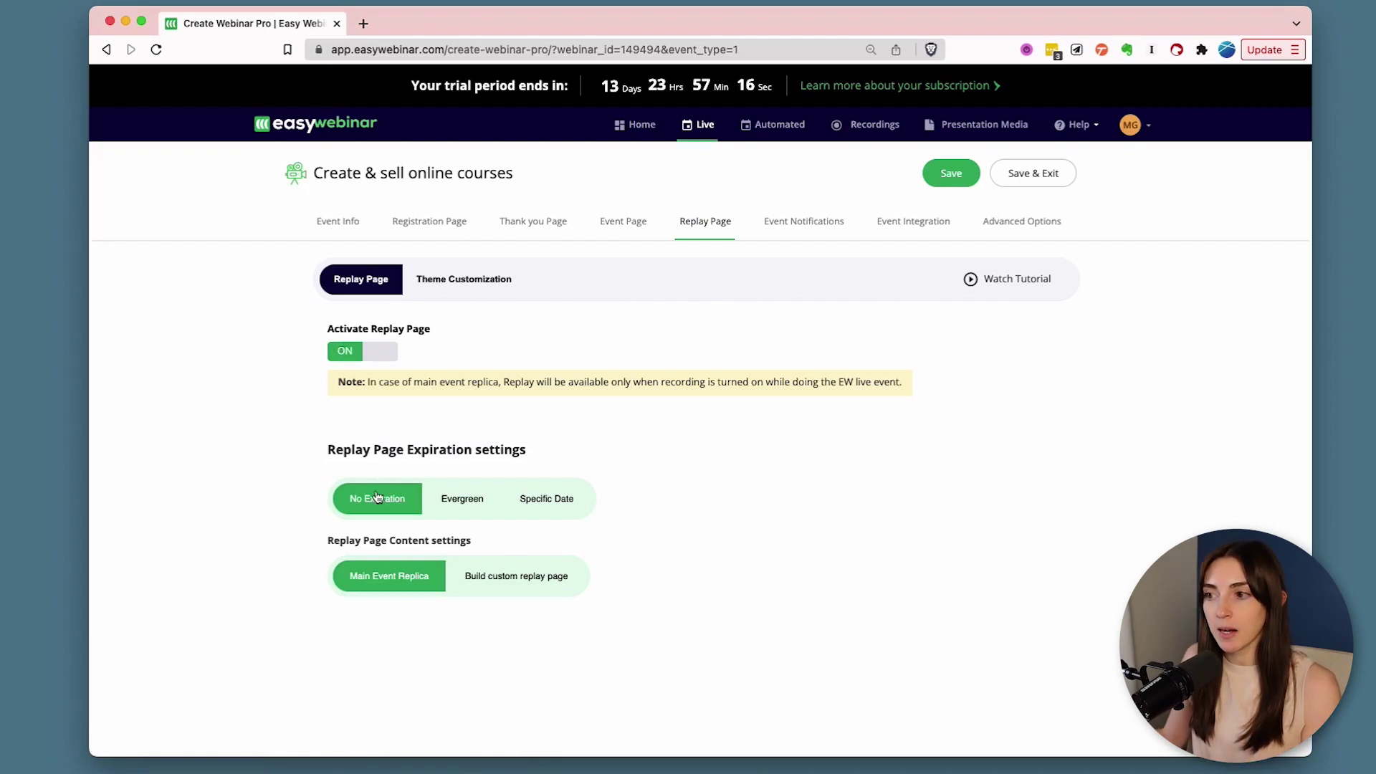
click(521, 501)
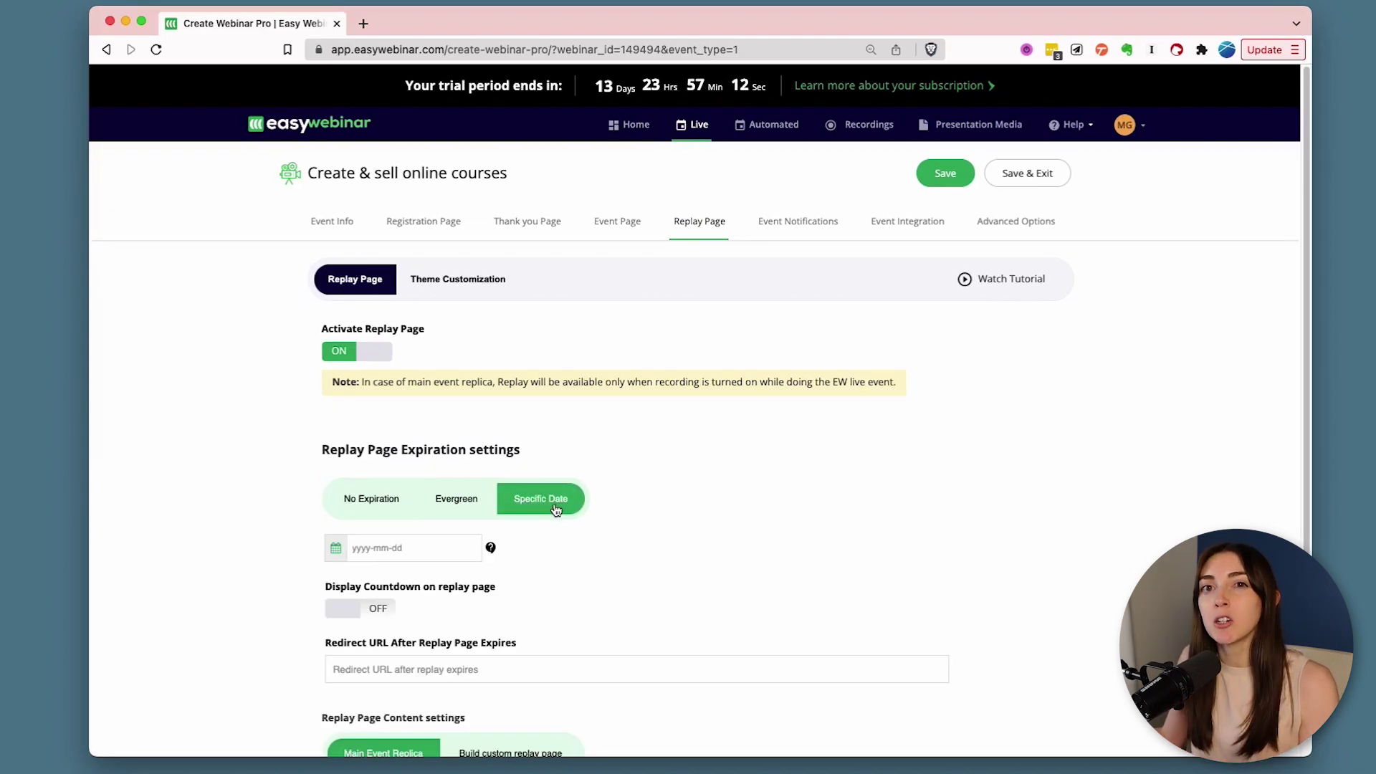
click(812, 225)
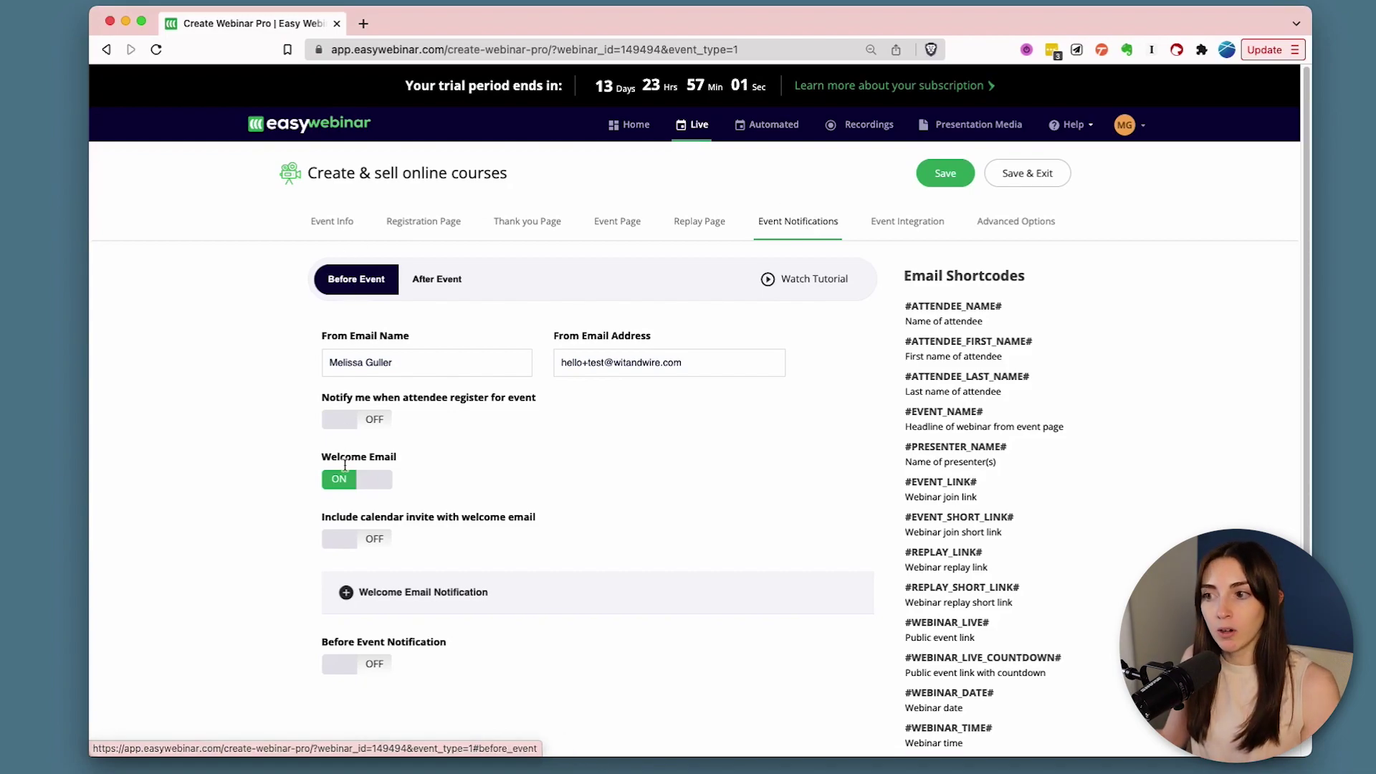
Read the welcome email's content, then check the After Event and Event Integration settings
click(358, 584)
scroll(358, 584, down, 4)
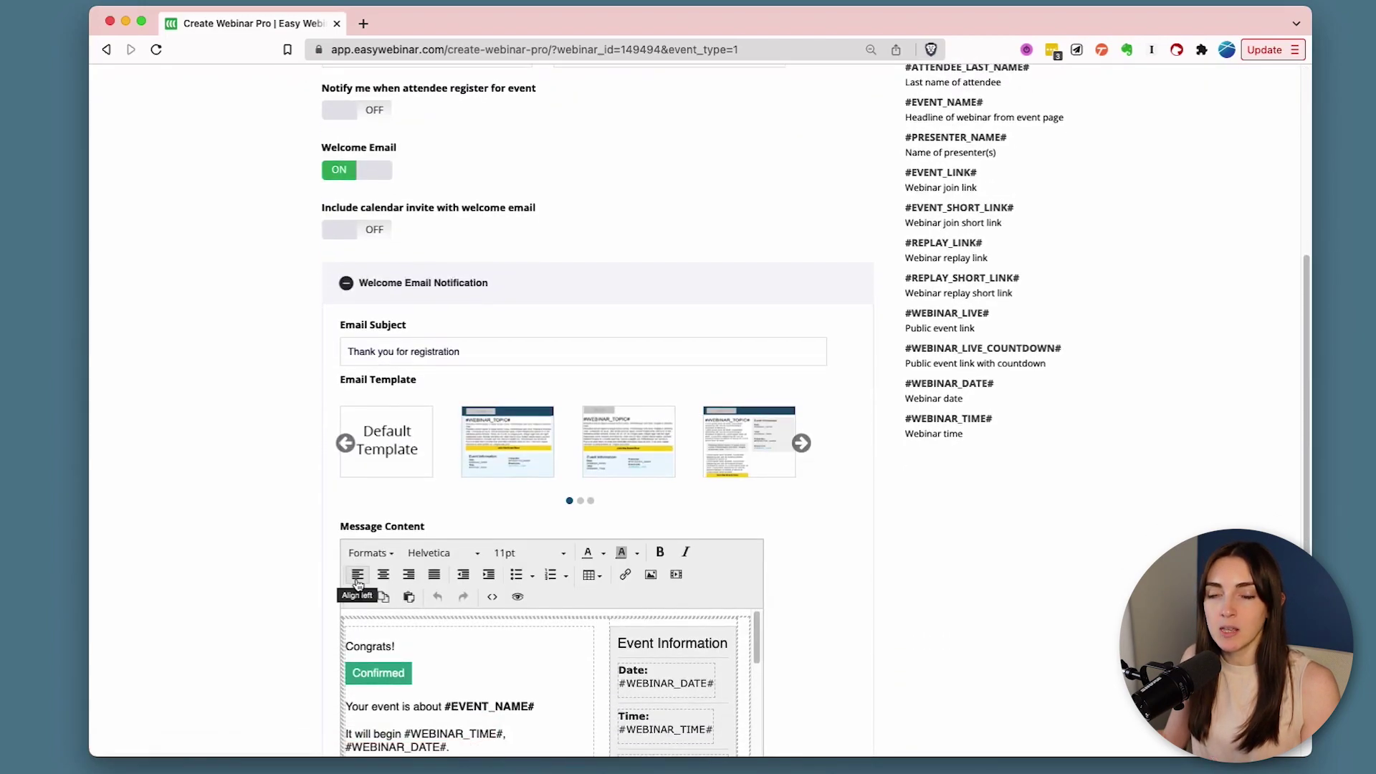
scroll(358, 585, up, 5)
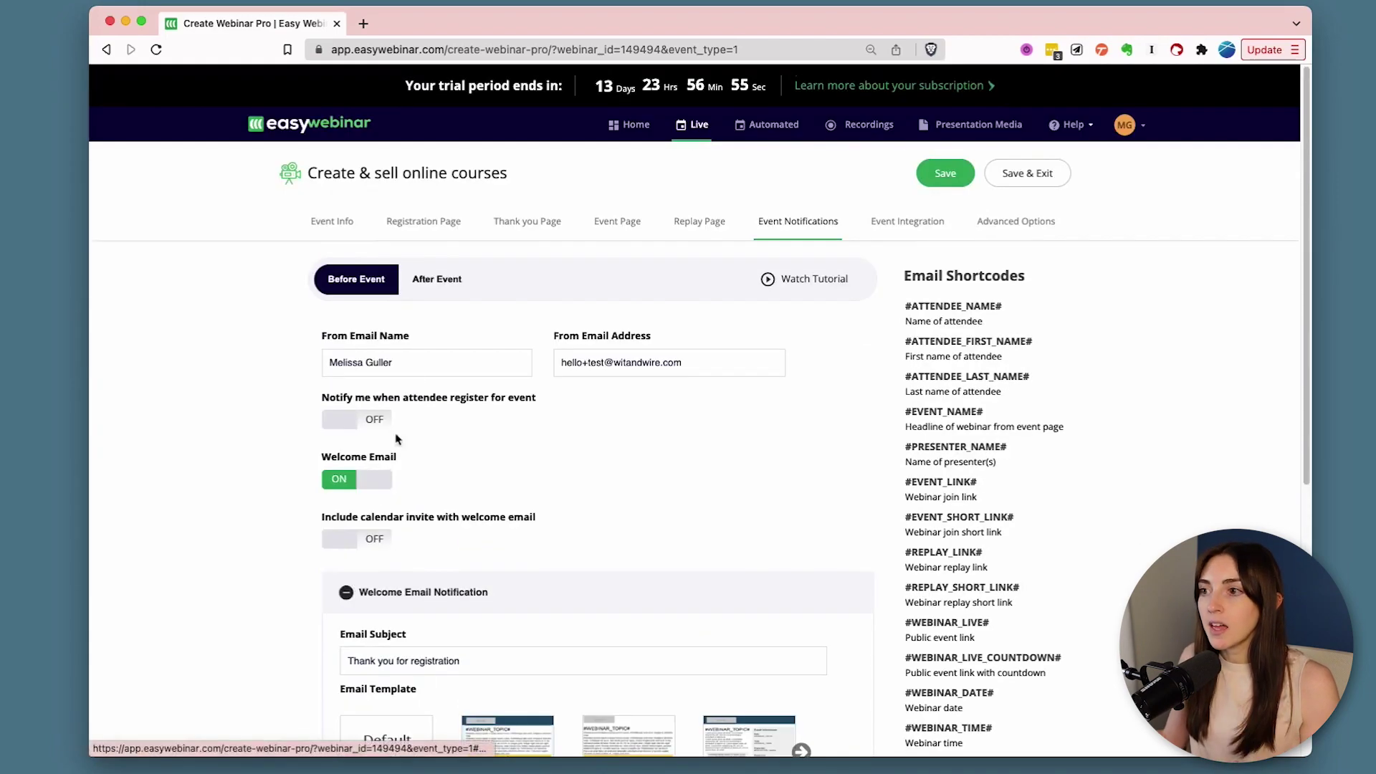
click(443, 287)
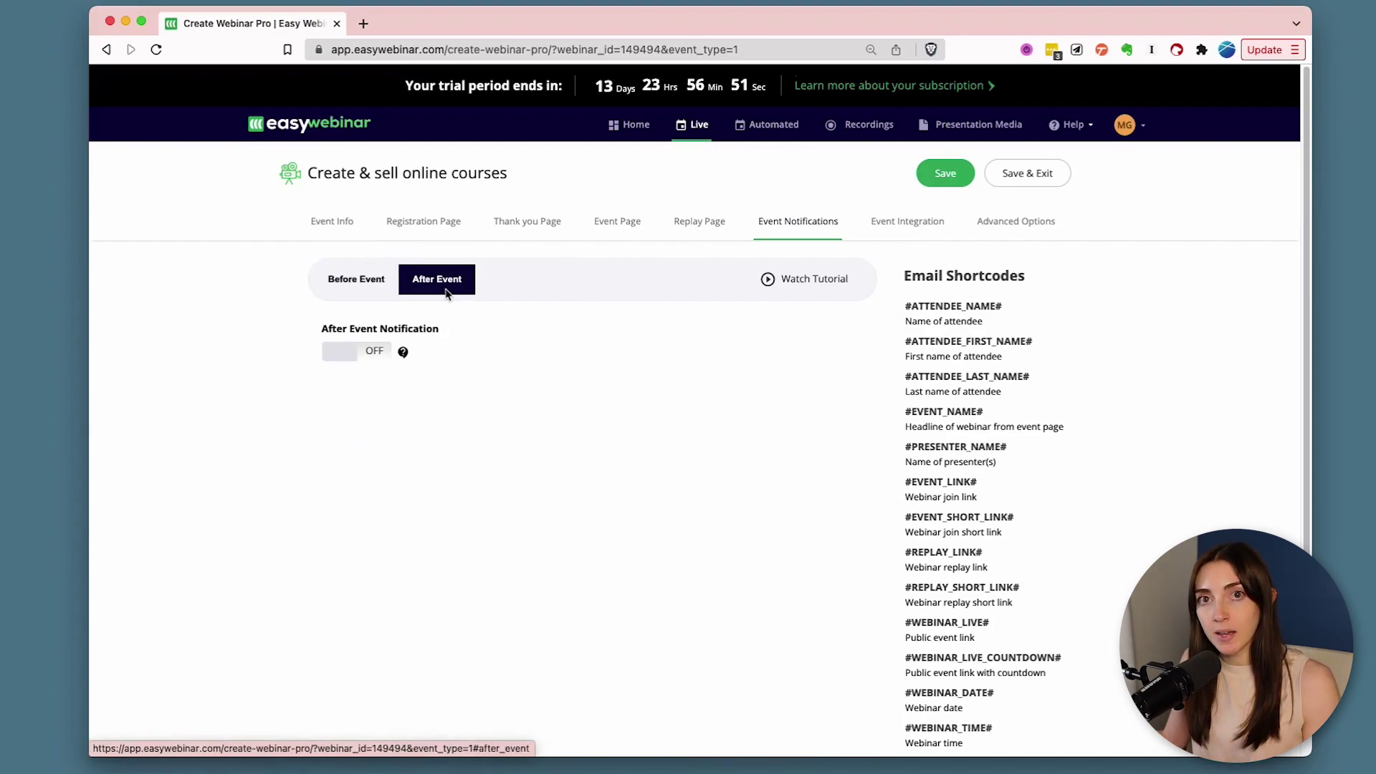
click(906, 222)
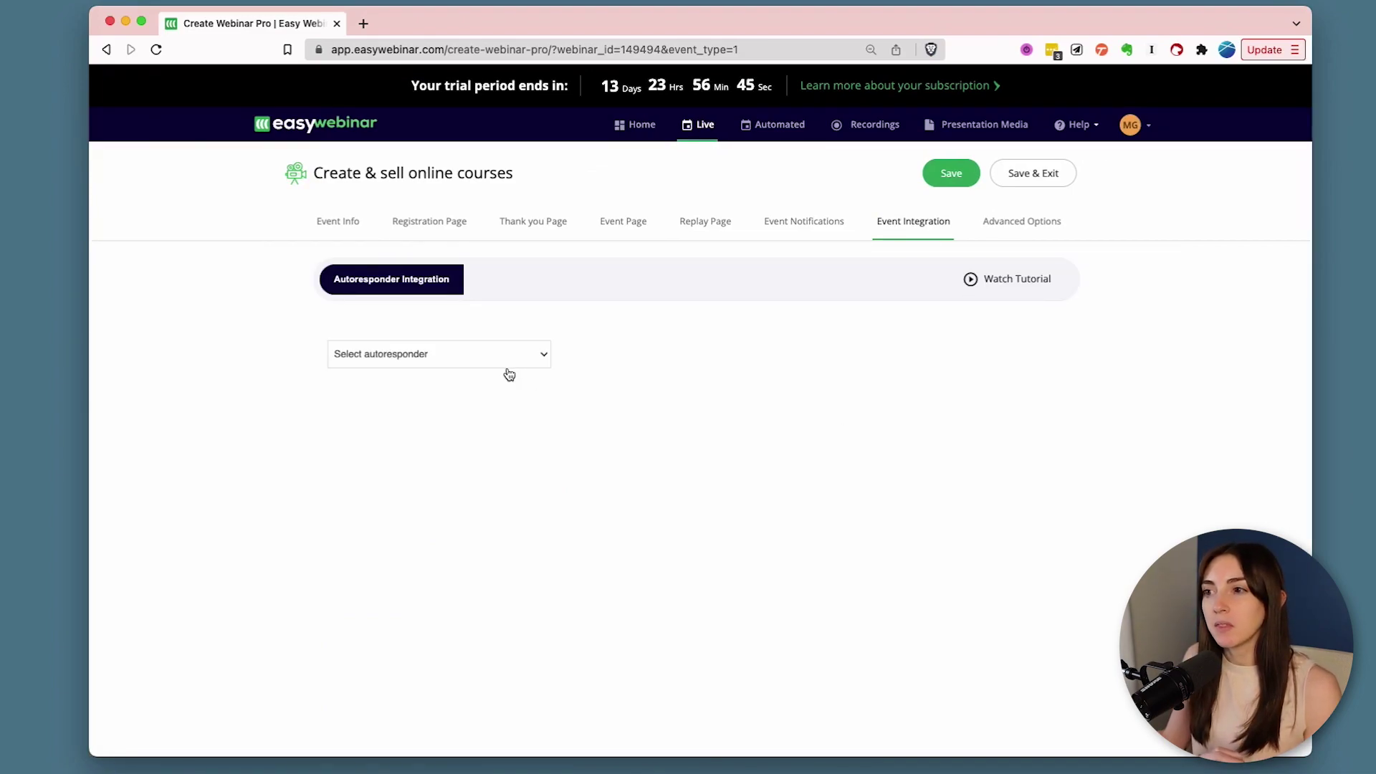
Select ActiveCampaign as the event's autoresponder and go to Advanced Options
click(484, 356)
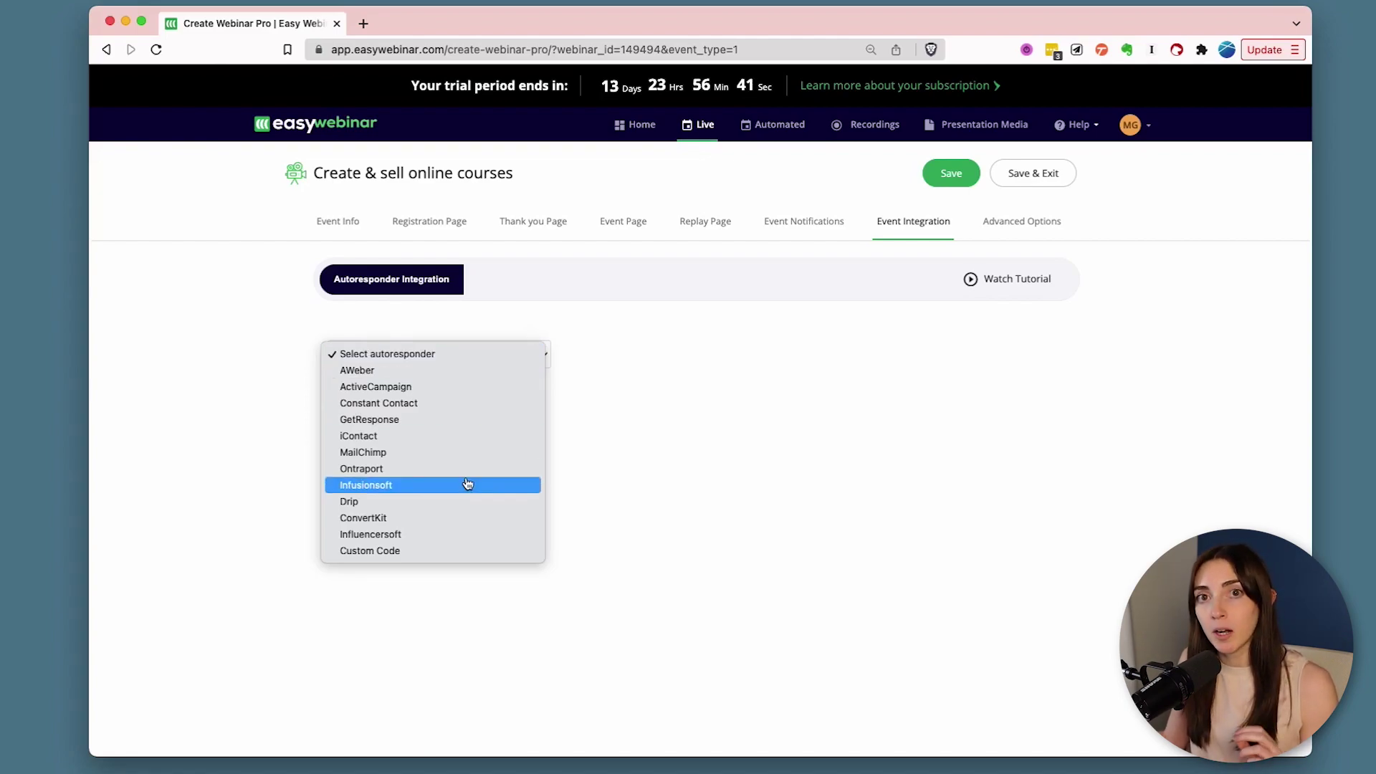
click(461, 389)
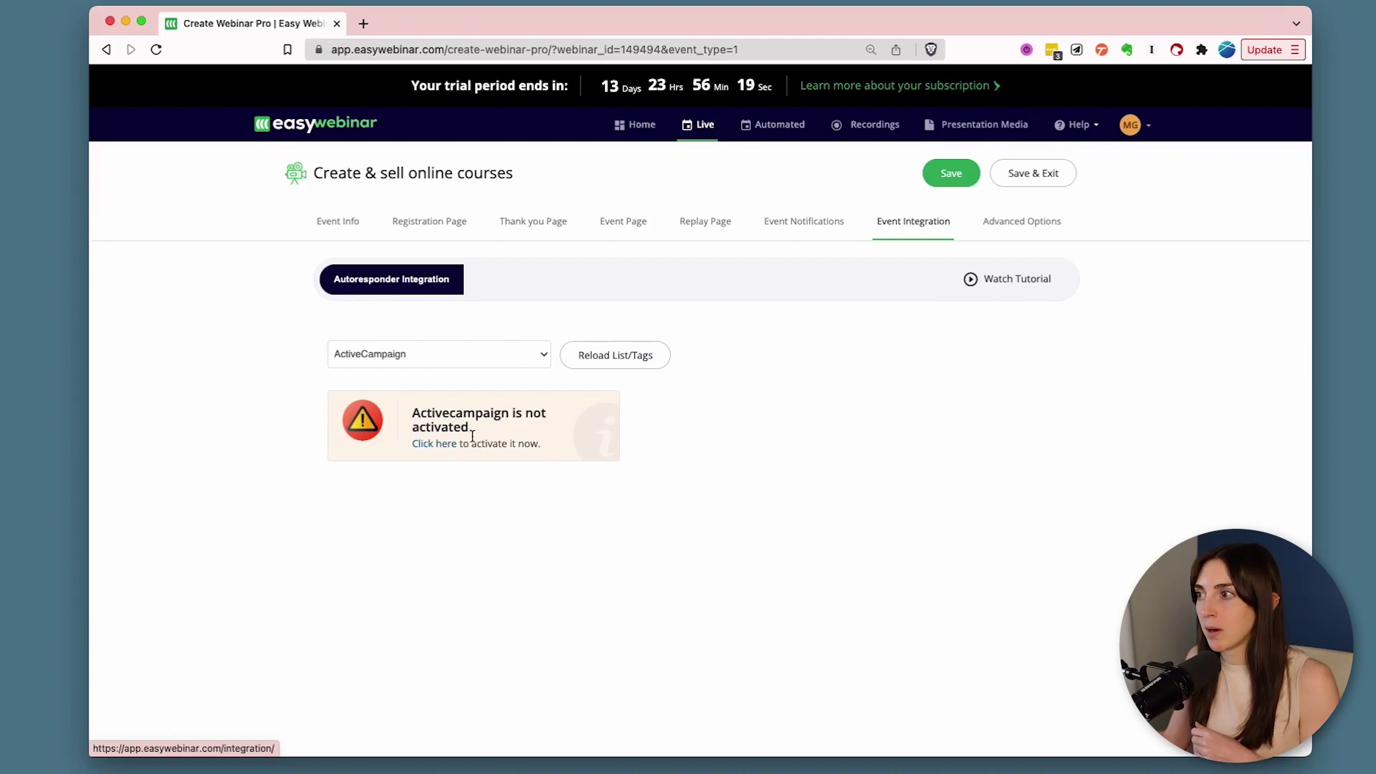
click(1021, 221)
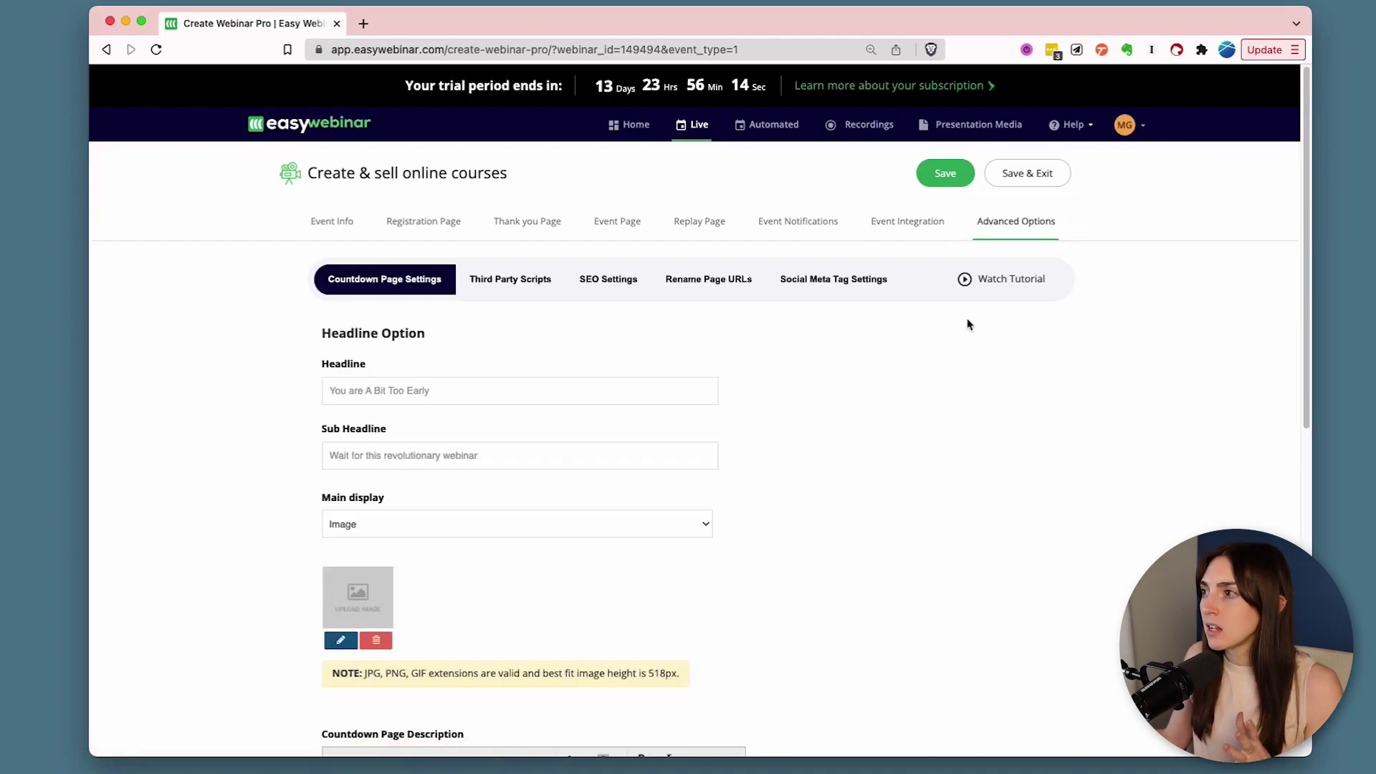
Save and exit the 'Create & sell online courses' event to list its links
click(1027, 175)
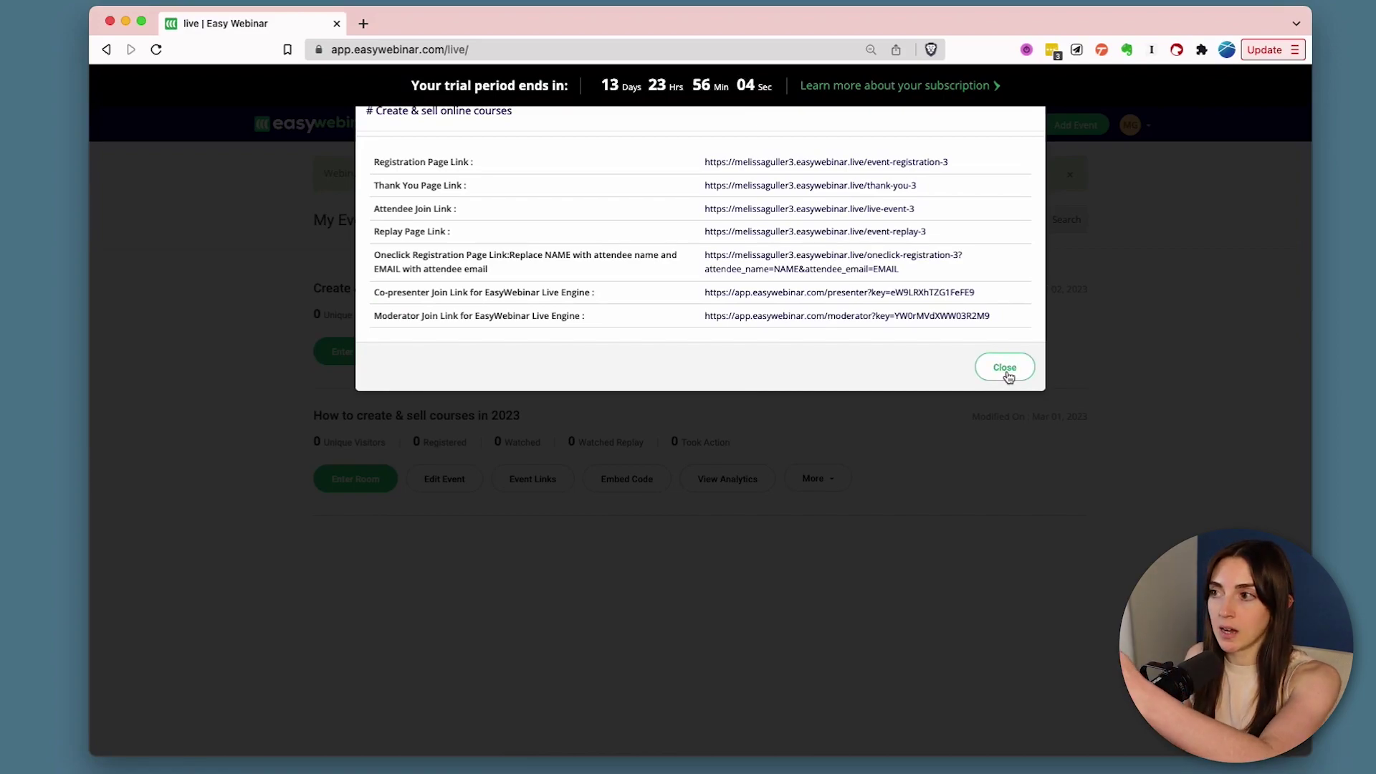
click(1005, 368)
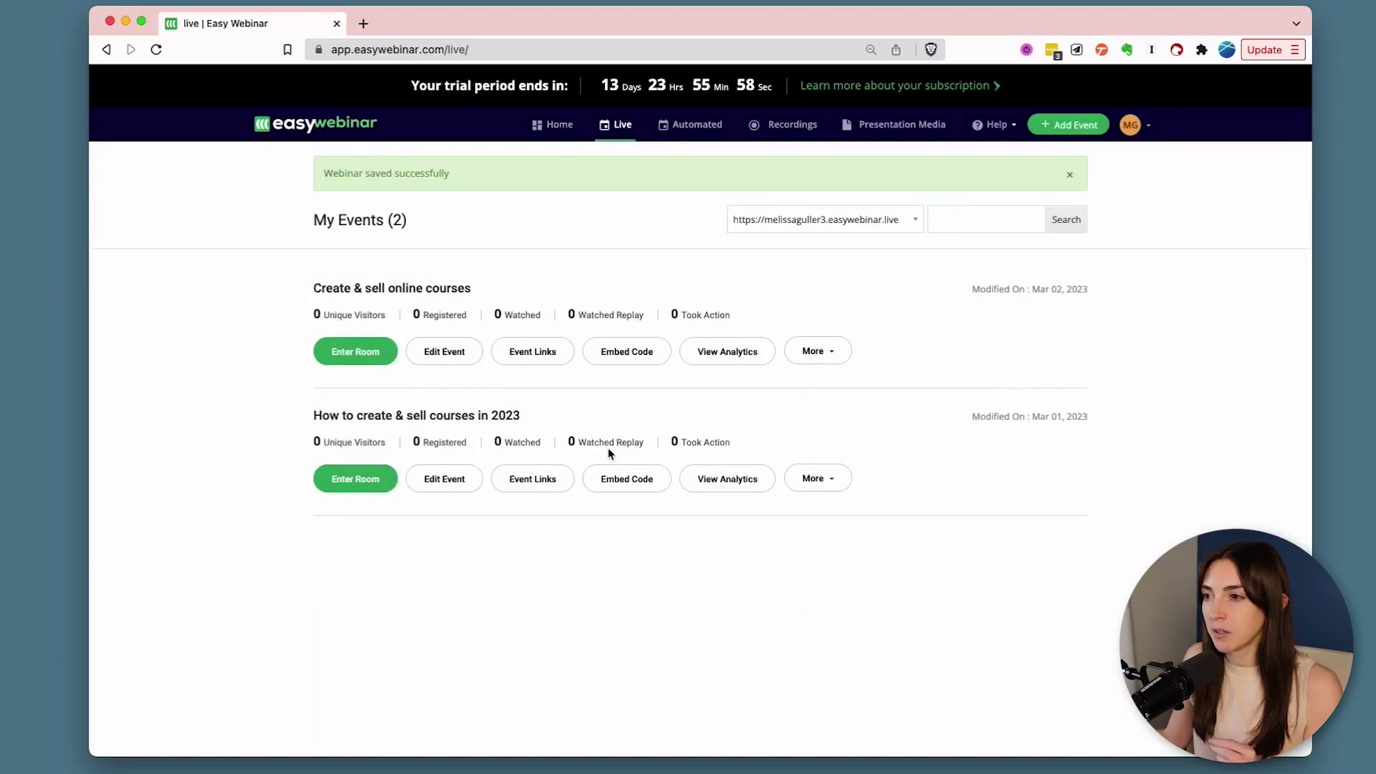
click(551, 353)
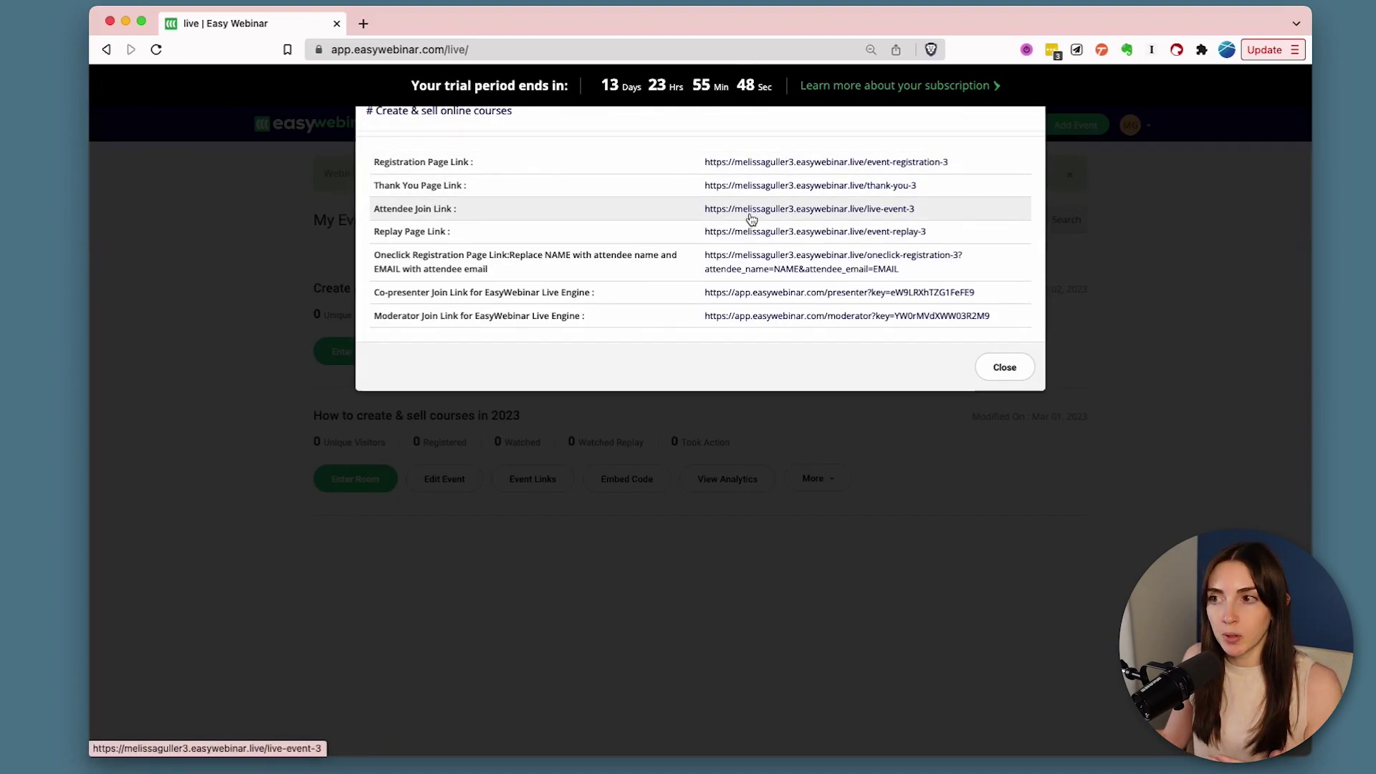
click(1132, 487)
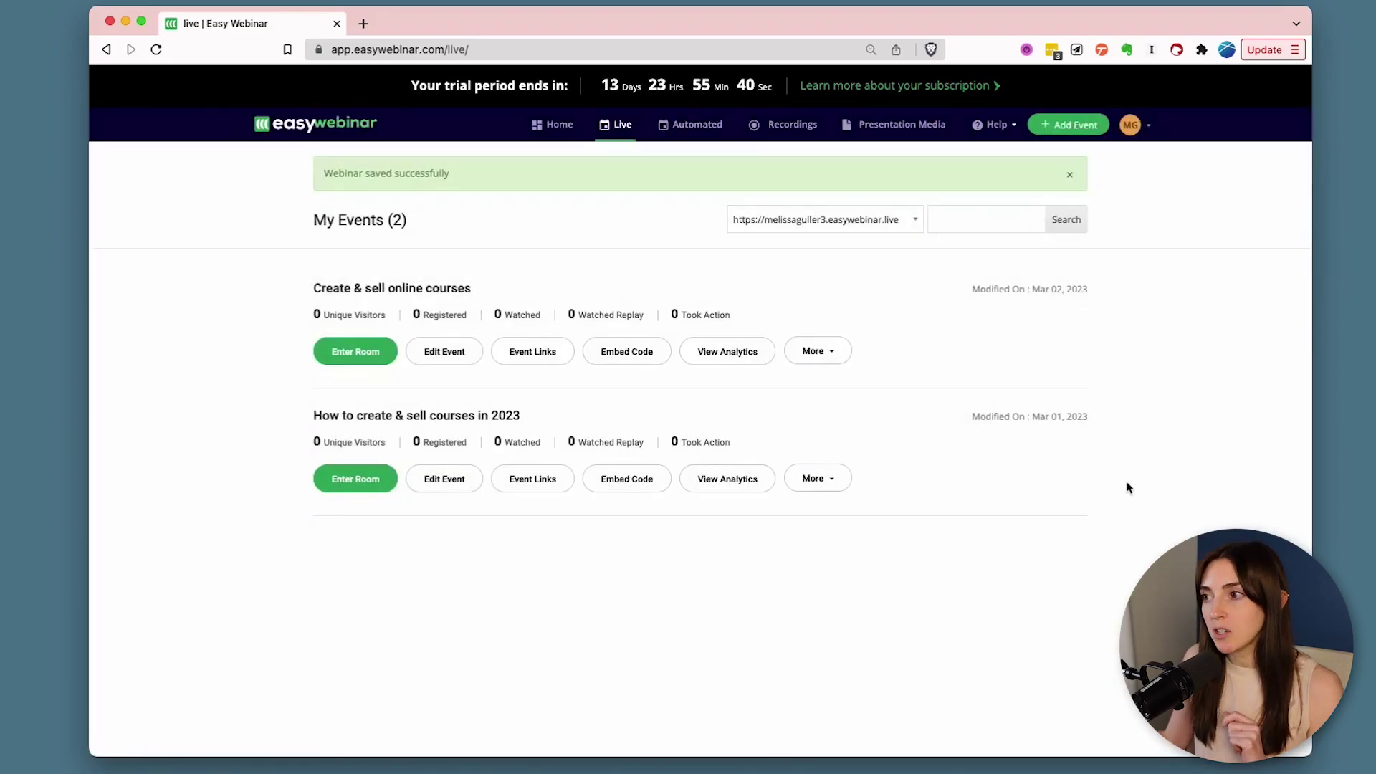
Review the Event Registration Widget embed-code options, then enter the event's webinar room
click(625, 354)
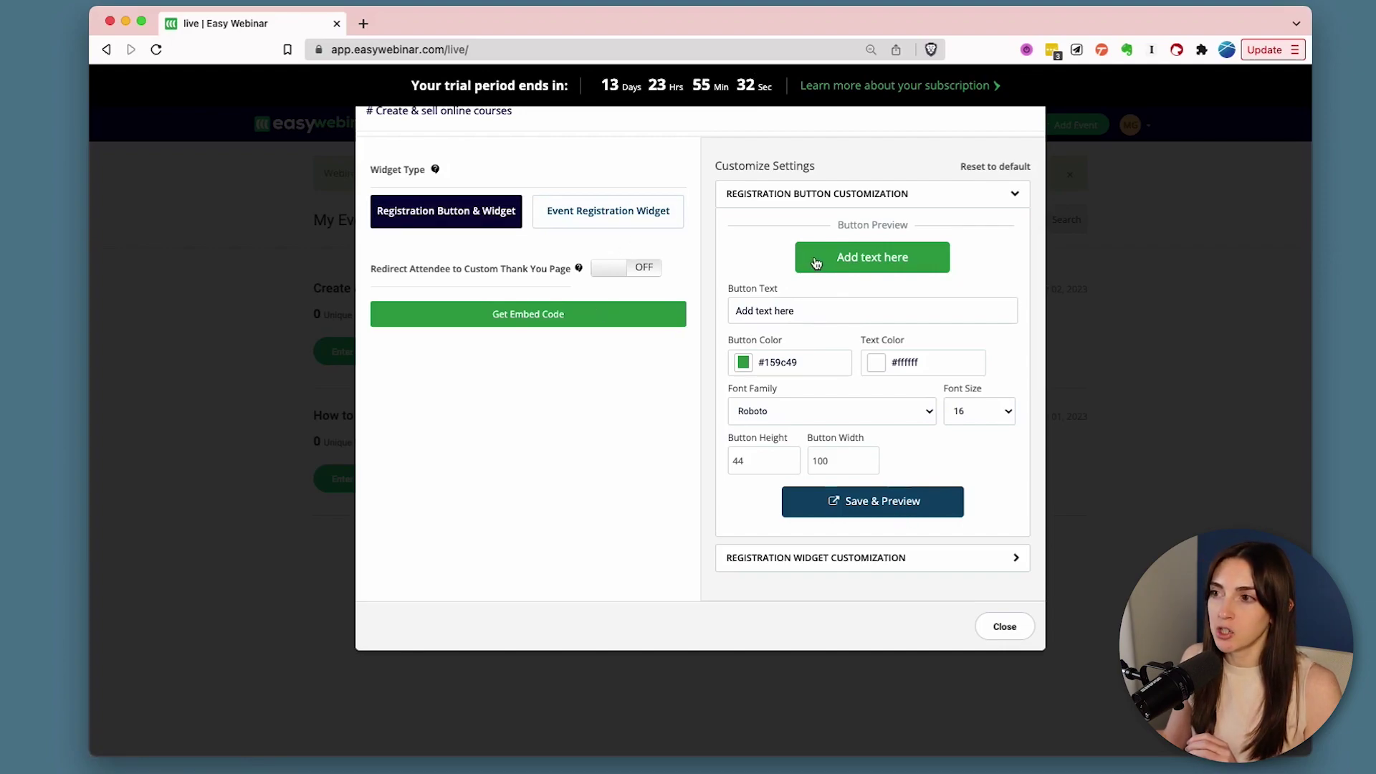
click(586, 210)
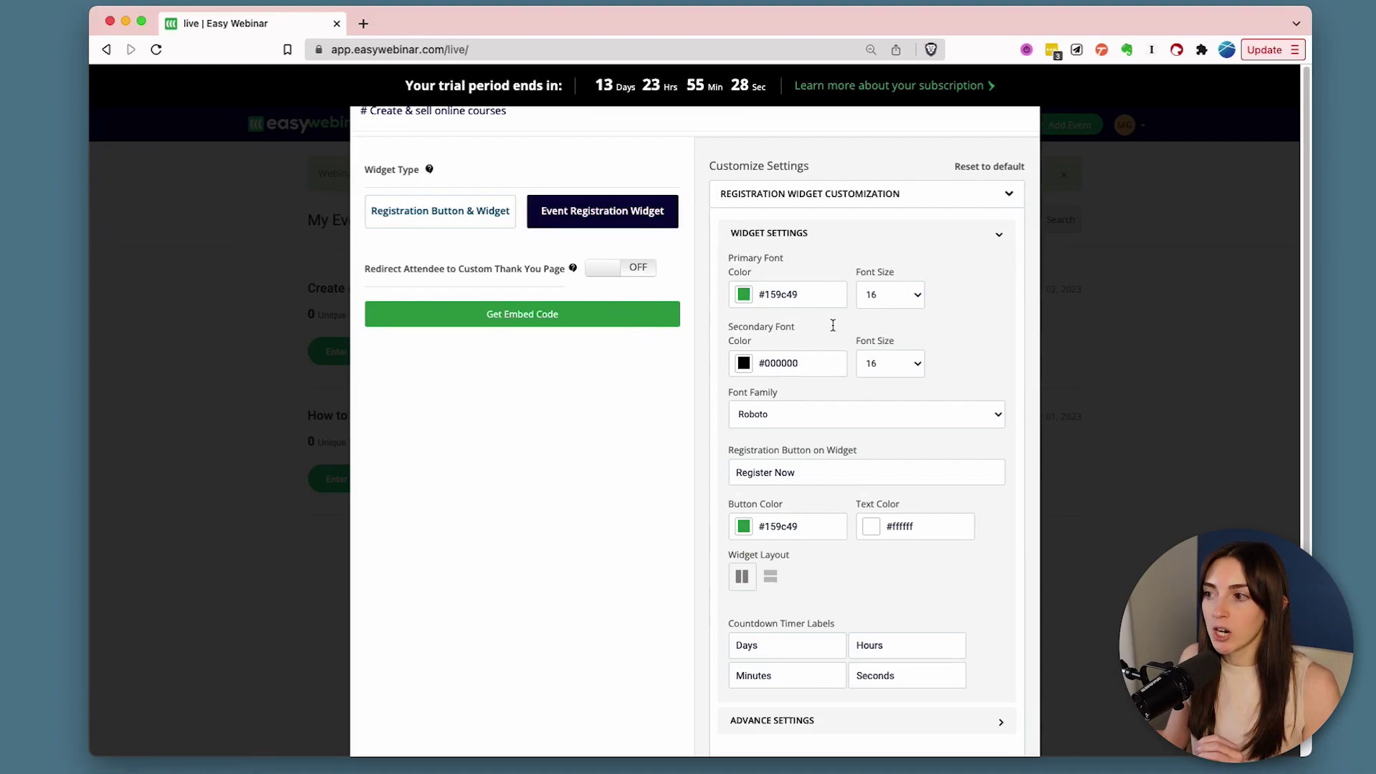
scroll(833, 324, down, 3)
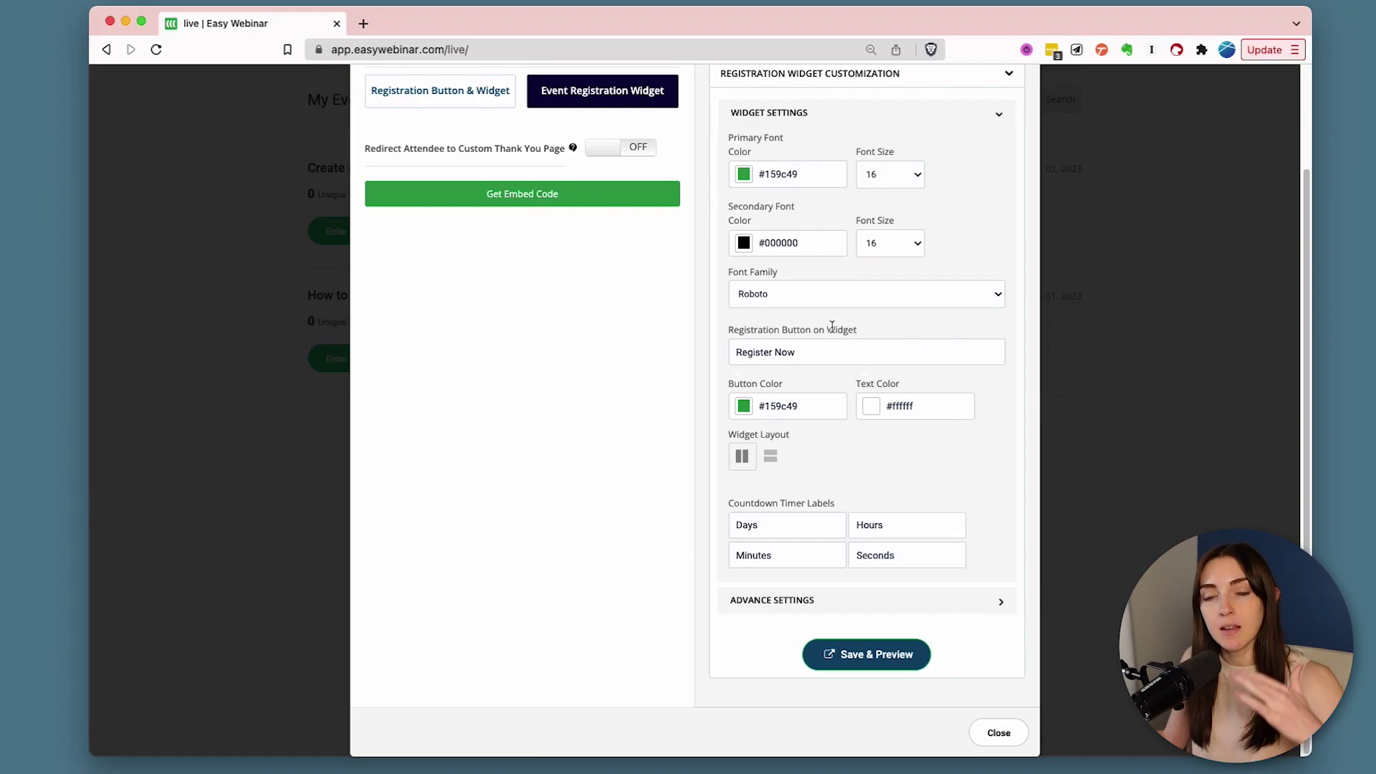
scroll(832, 327, up, 3)
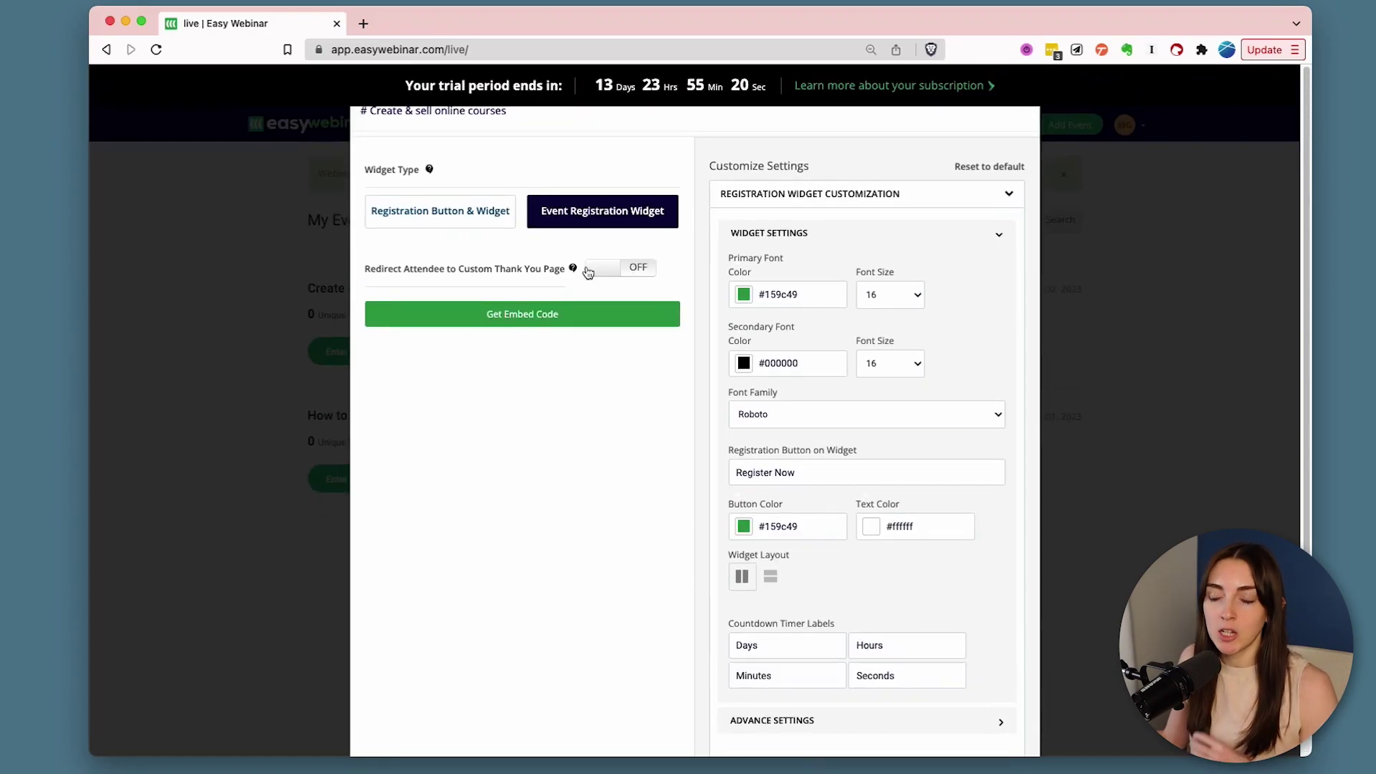
scroll(591, 275, down, 4)
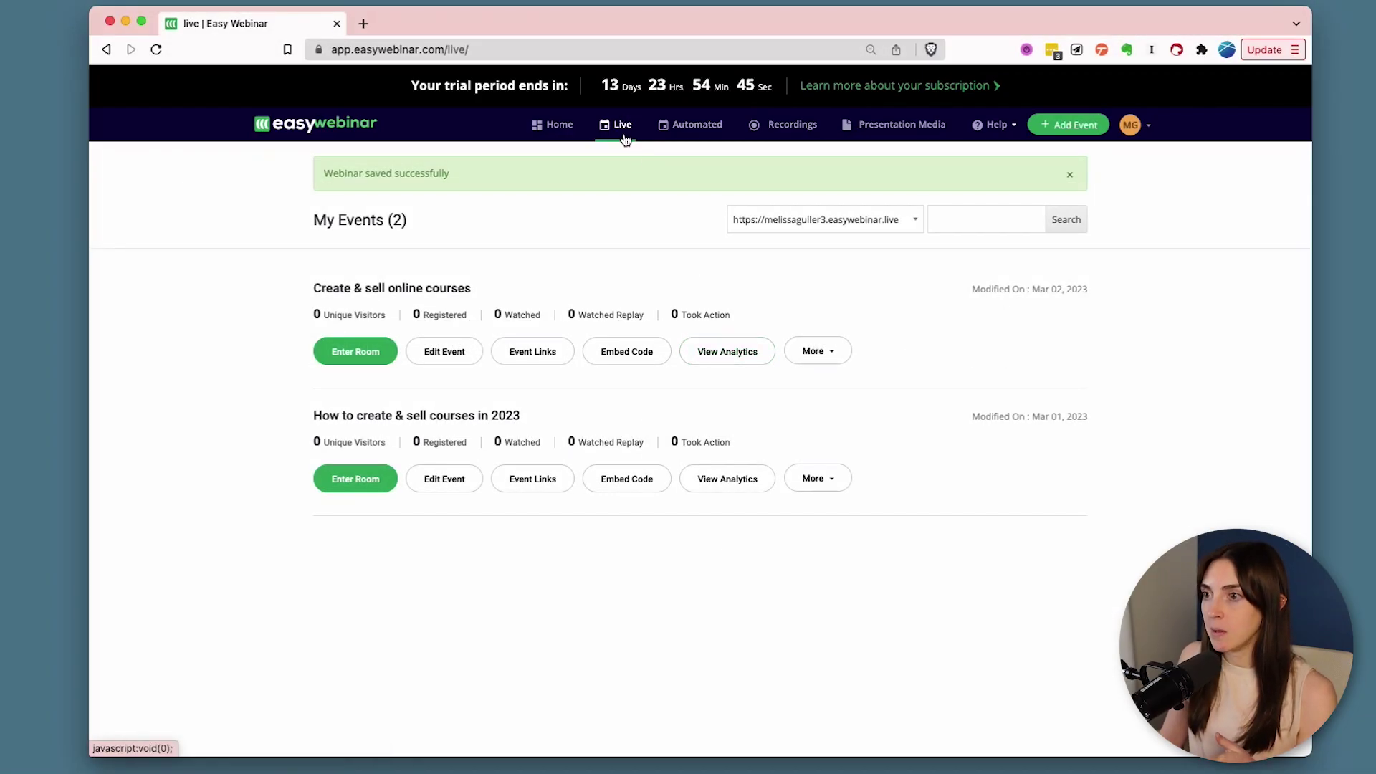
click(373, 358)
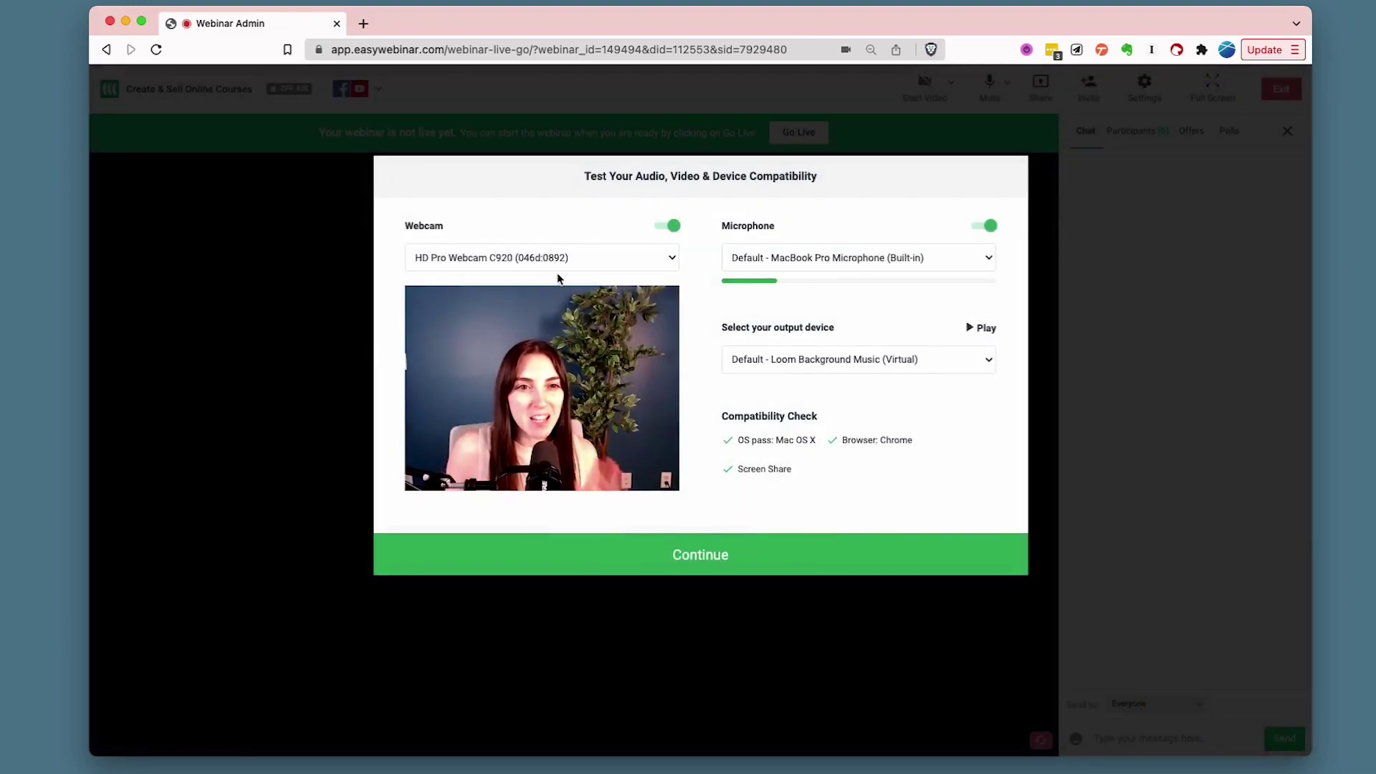
Choose the Shure MV7 (14ed:1012) microphone in the device test and continue into the room
click(789, 266)
click(774, 273)
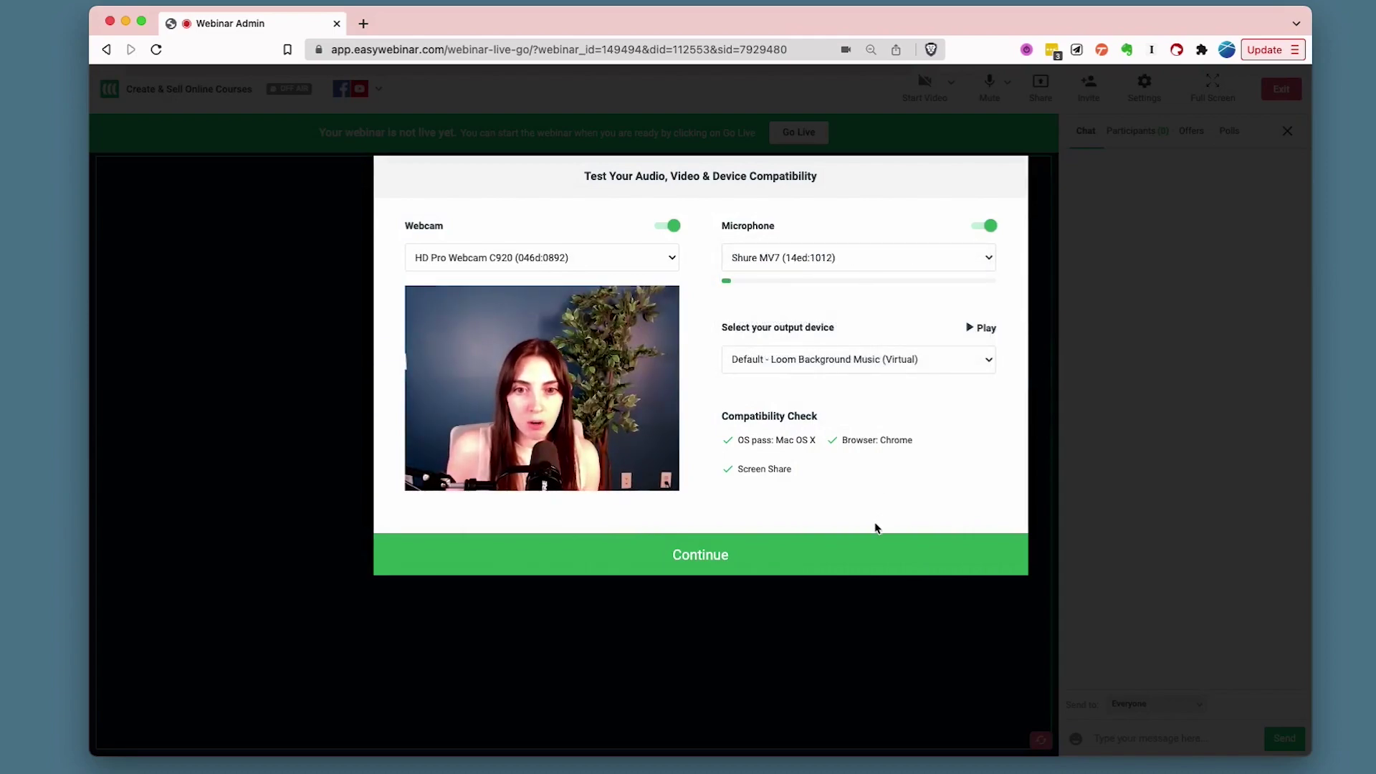
click(871, 552)
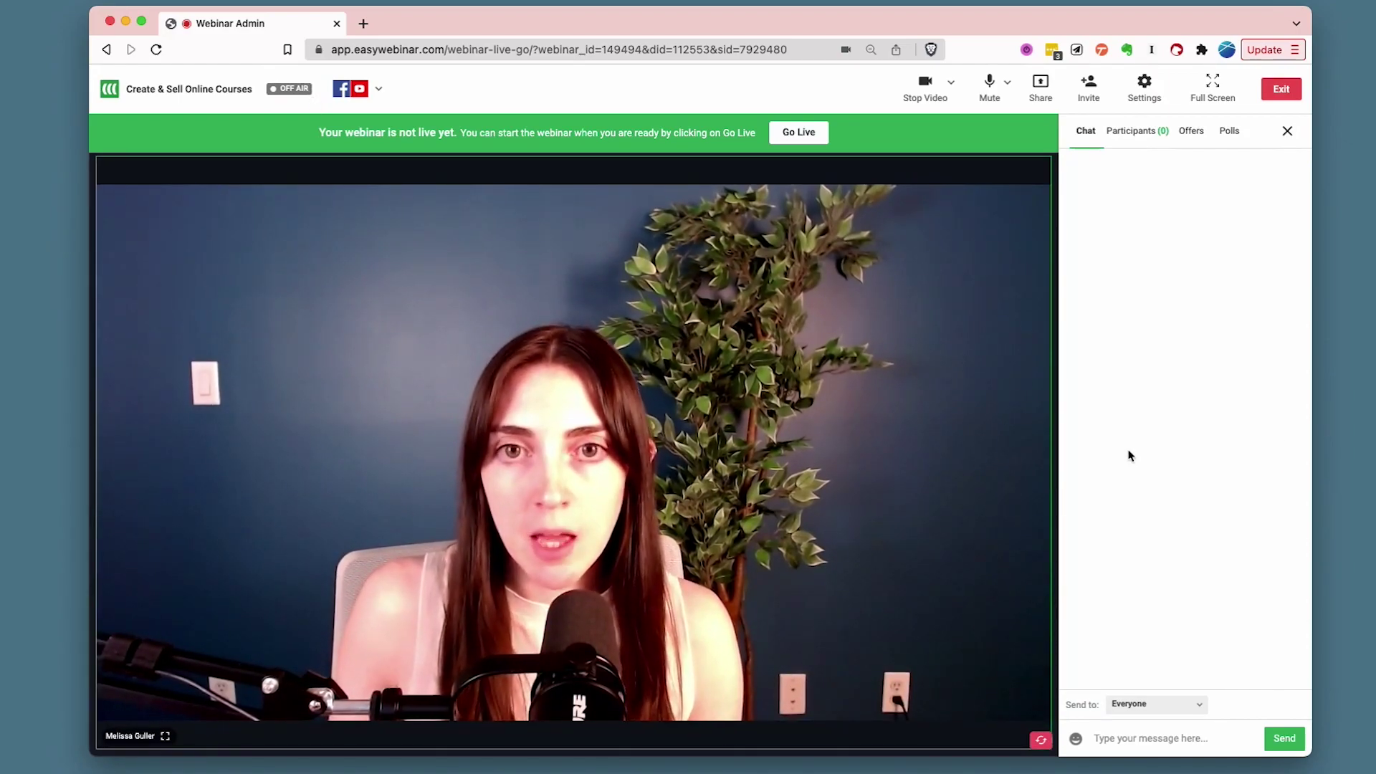
Take the webinar live and confirm in the Ready to go live dialog
click(787, 135)
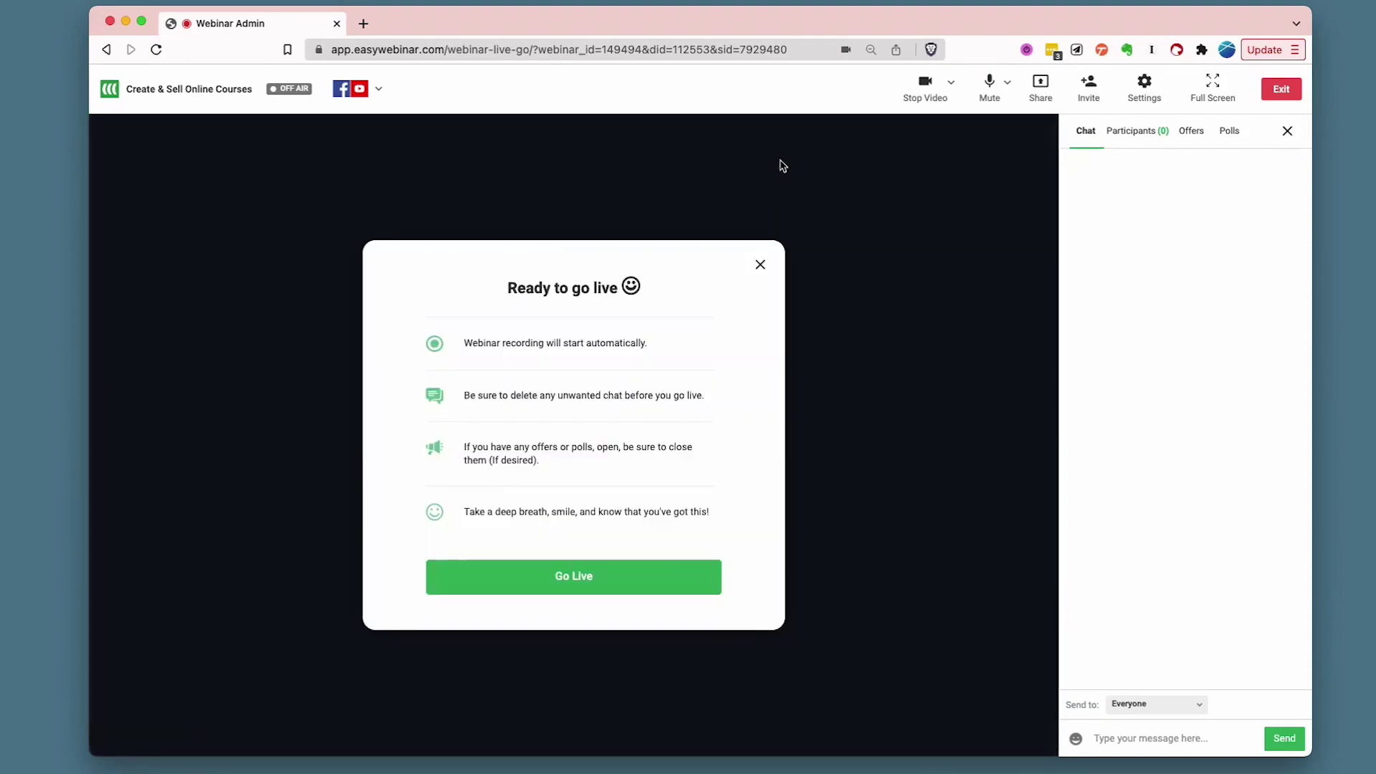
click(577, 572)
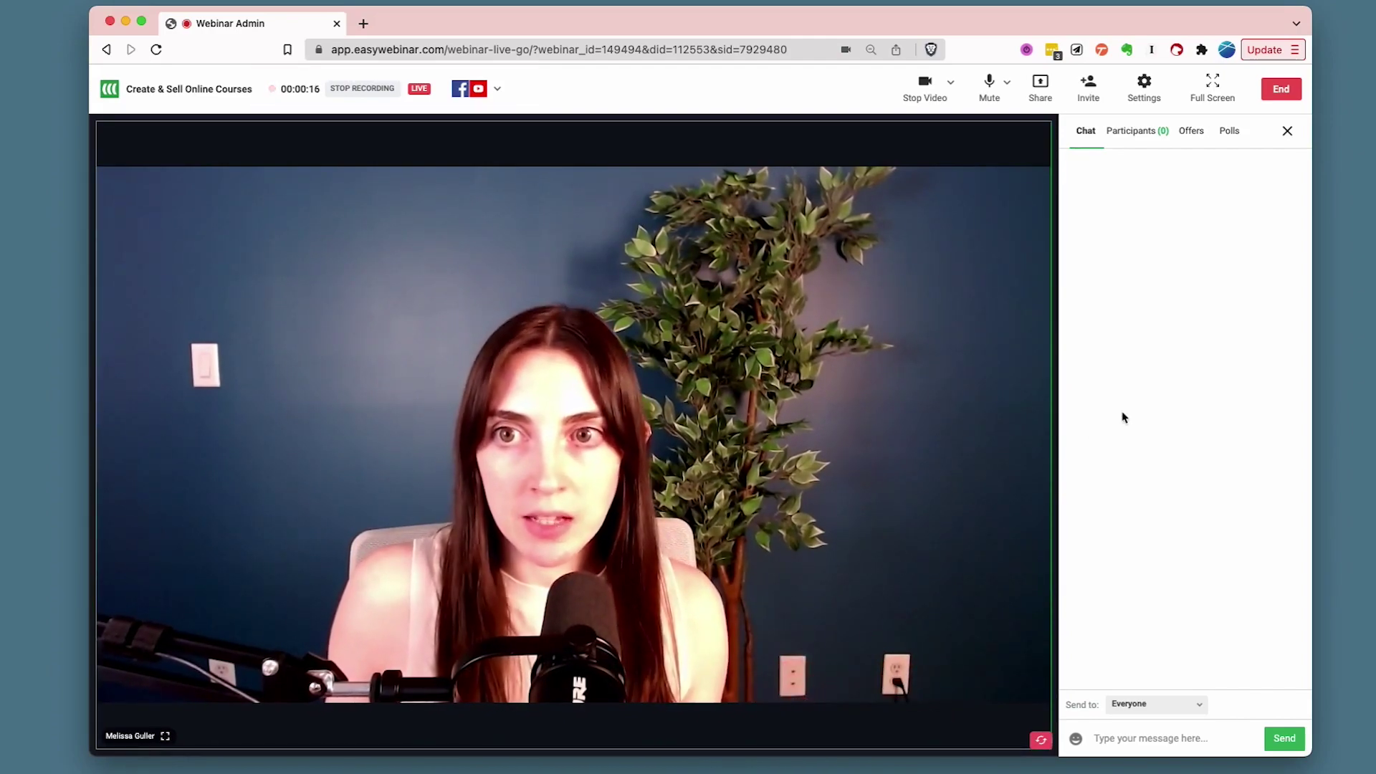
Broadcast the Sample Offer to live attendees from the Offers panel
click(1184, 131)
click(1184, 182)
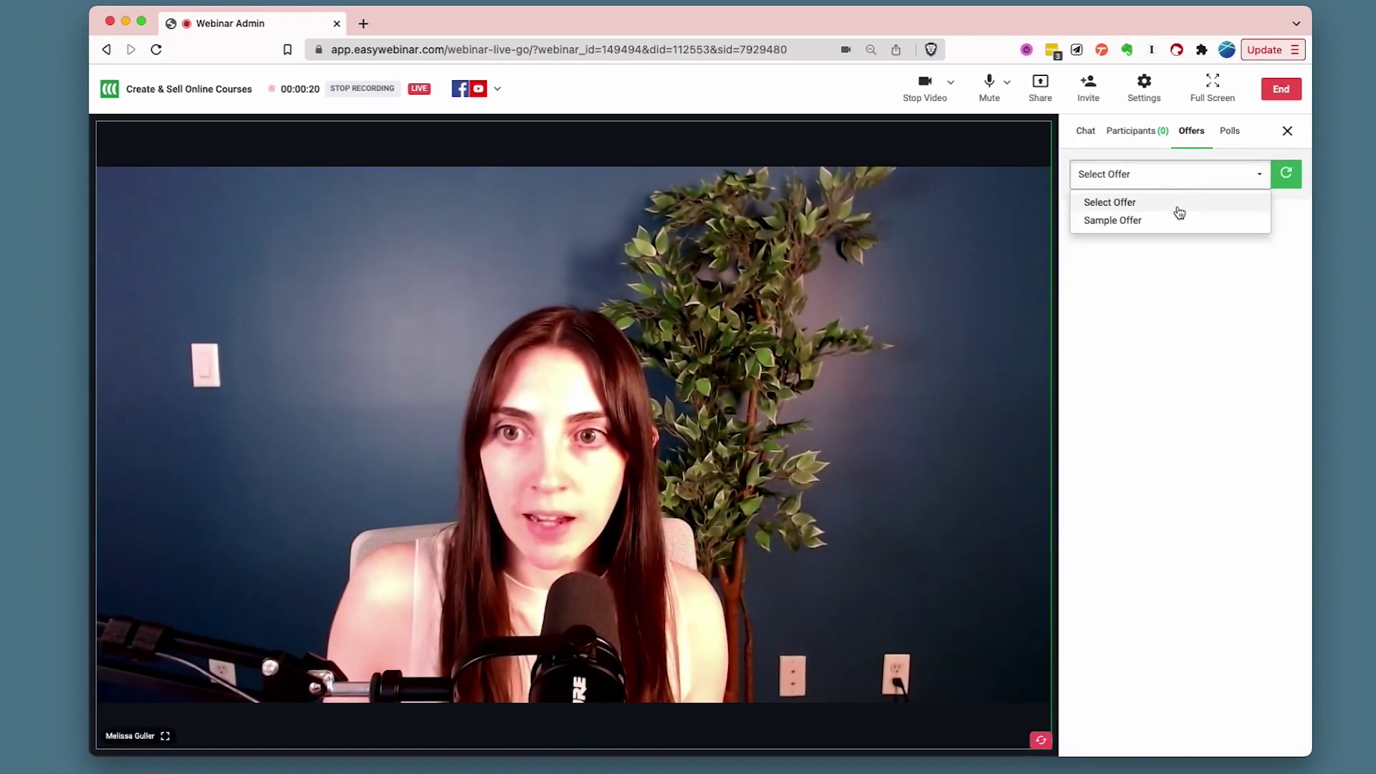
click(1179, 218)
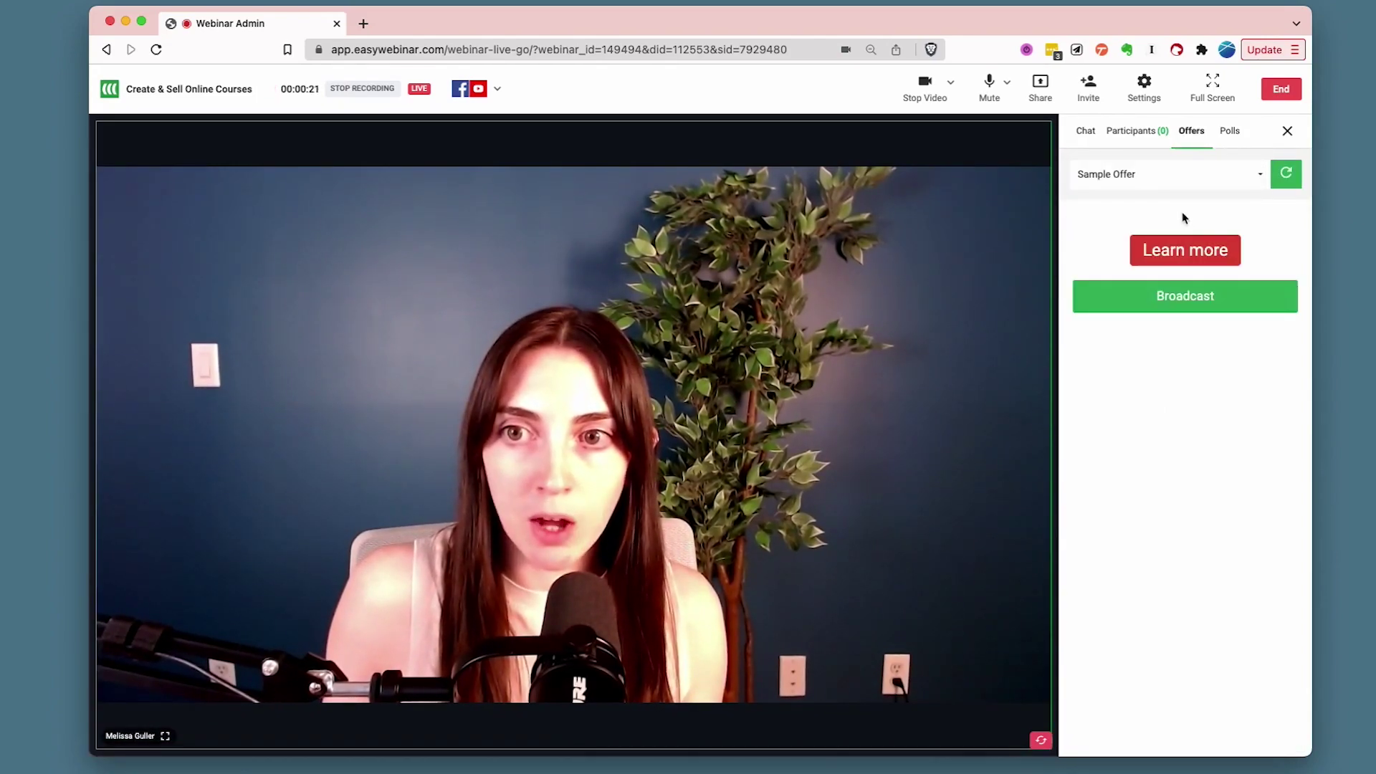
click(1211, 298)
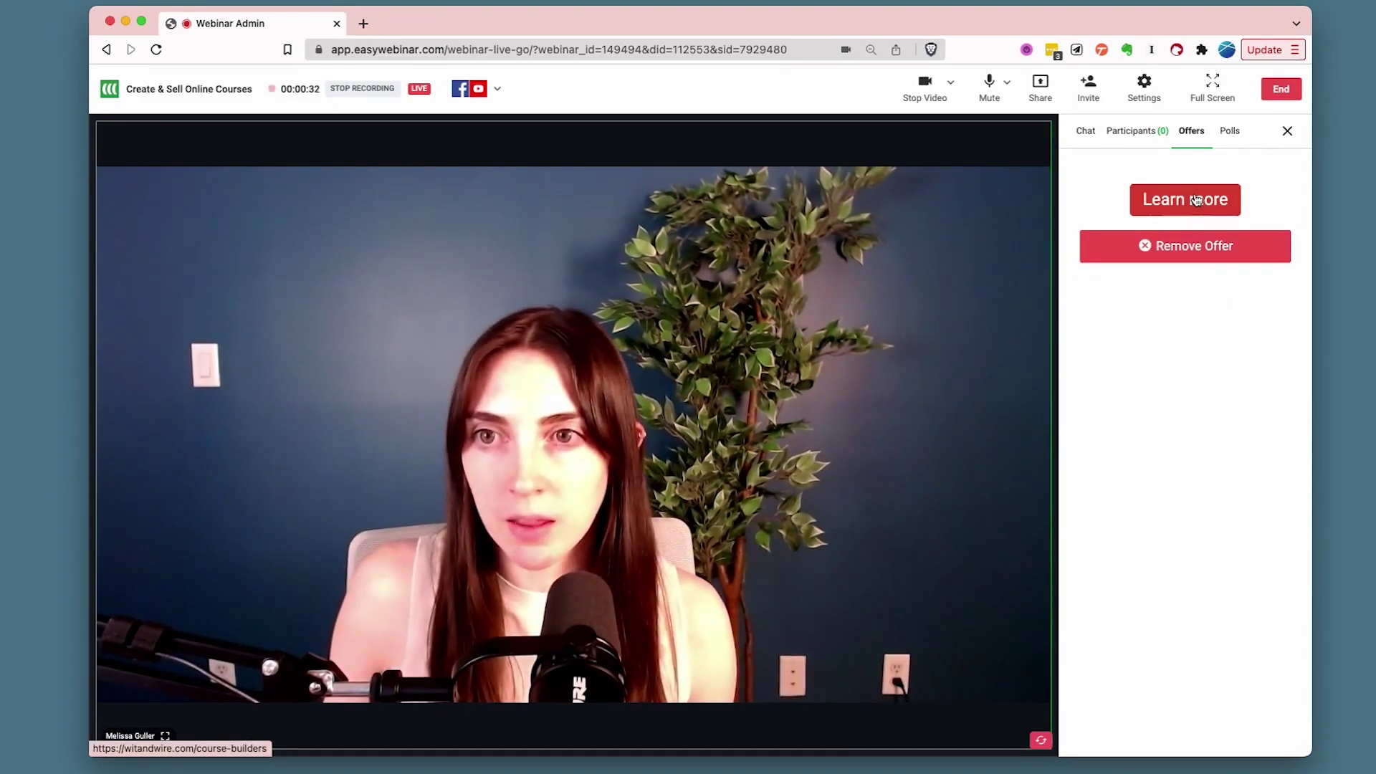
Review the polls and the camera, microphone and speaker options, then choose End
click(1230, 131)
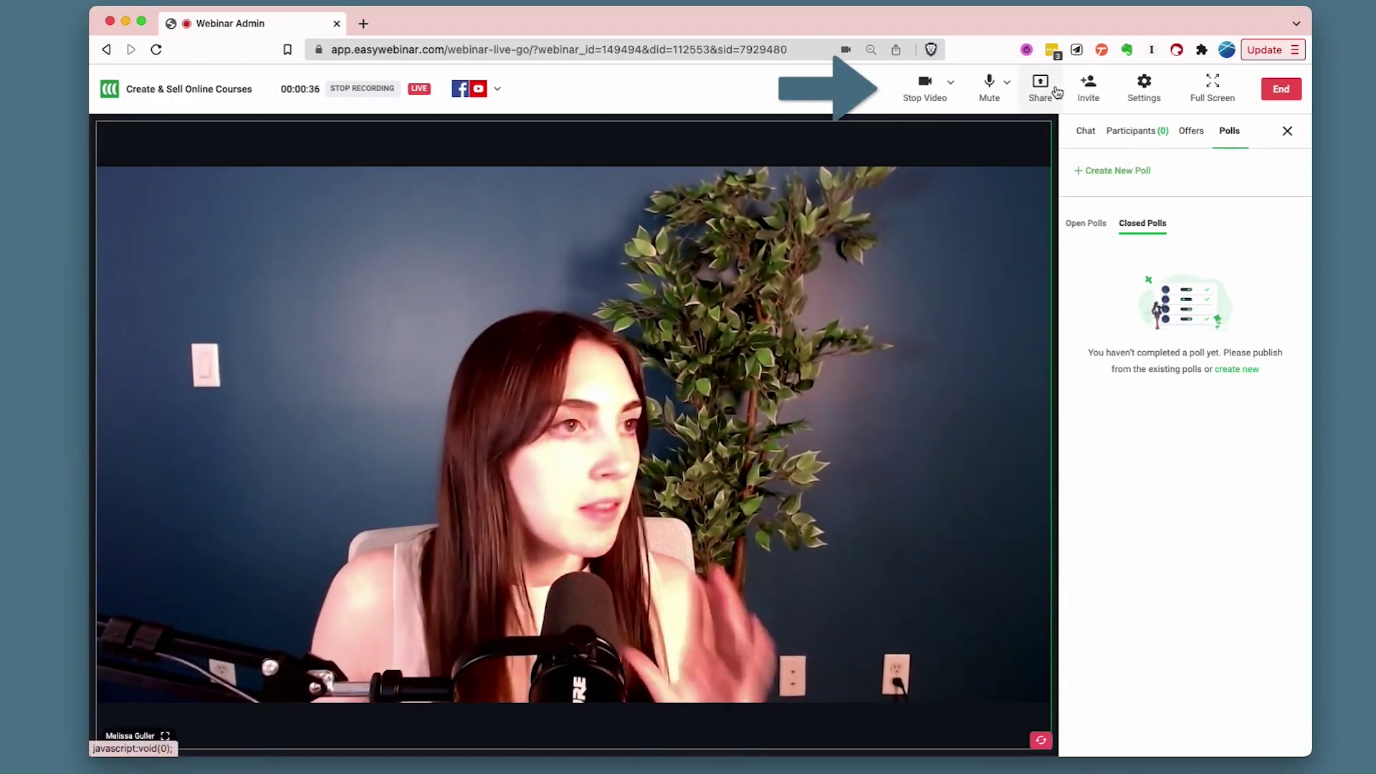
click(961, 88)
click(1008, 88)
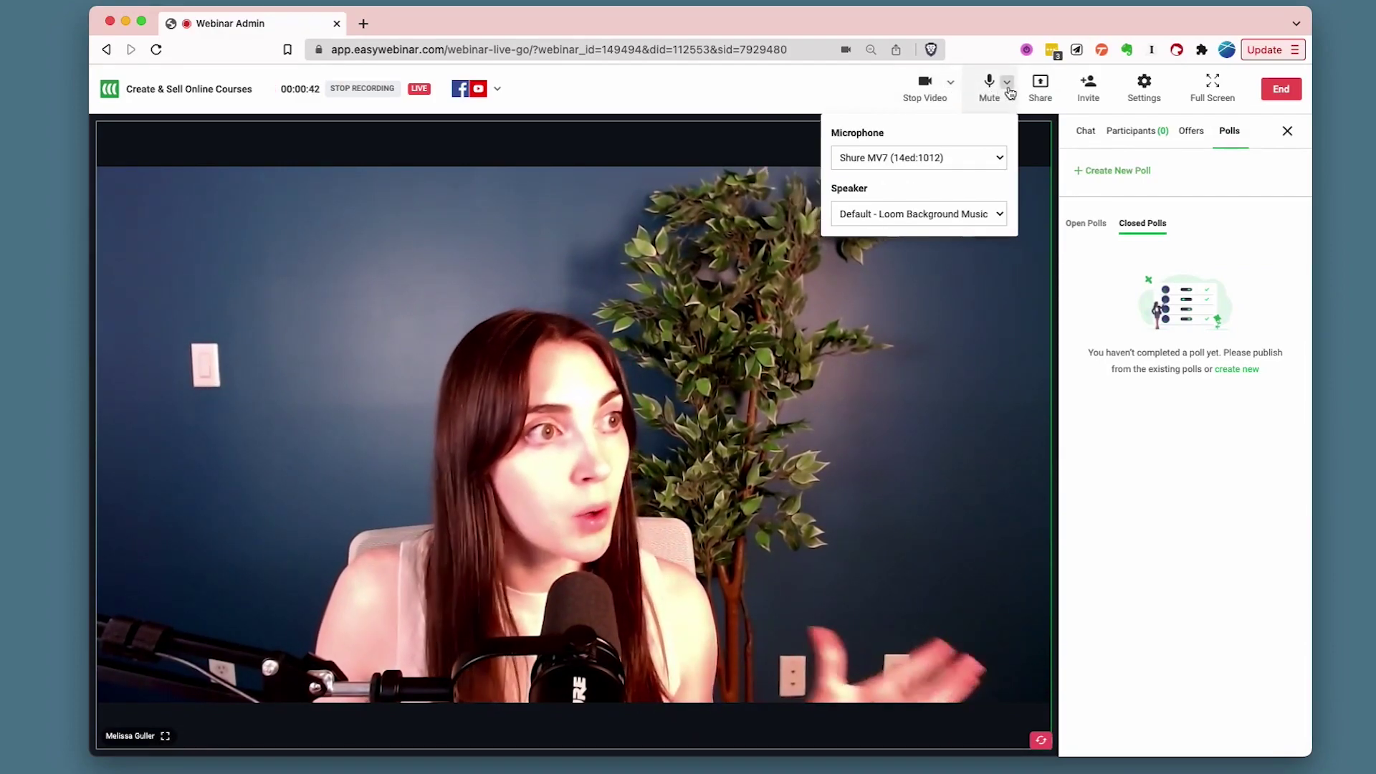
click(935, 93)
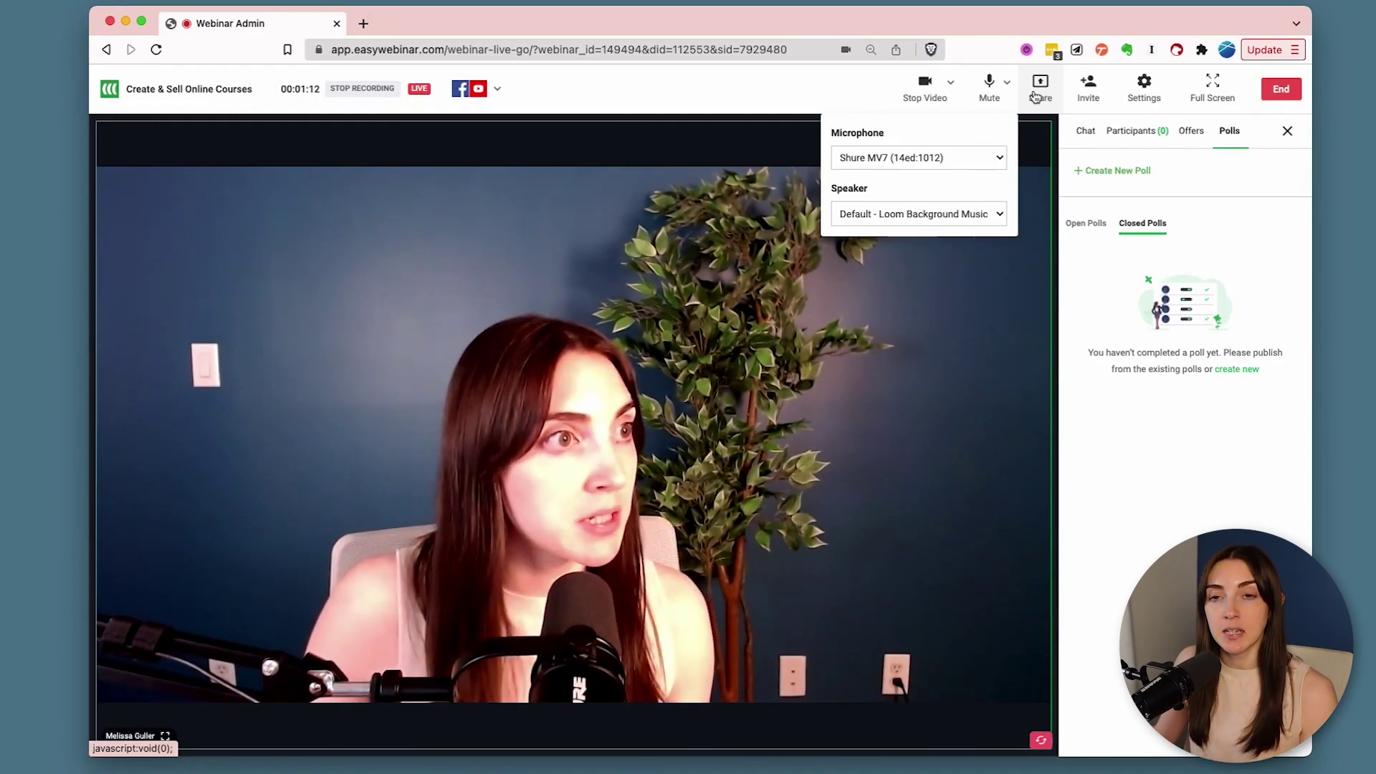
click(1292, 96)
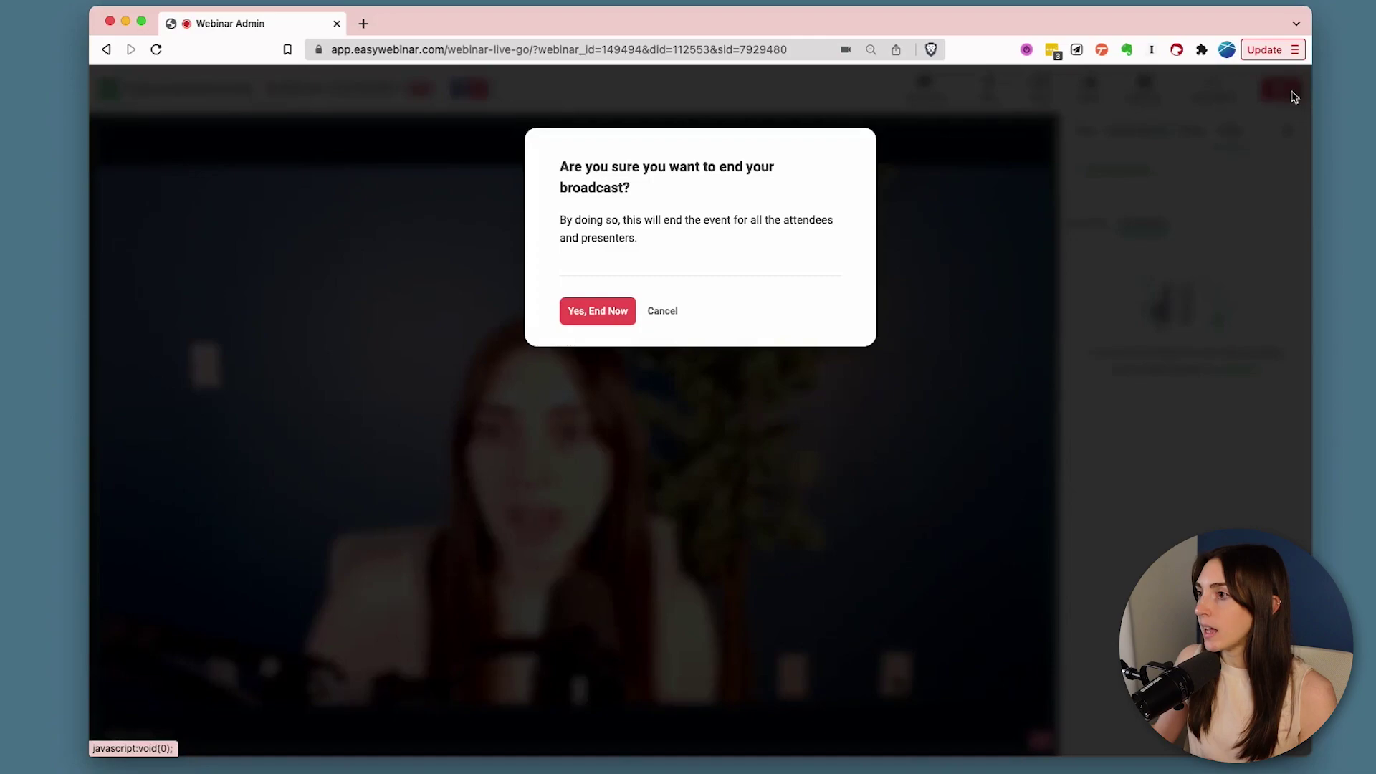
Confirm ending the broadcast now for all attendees and presenters
click(600, 317)
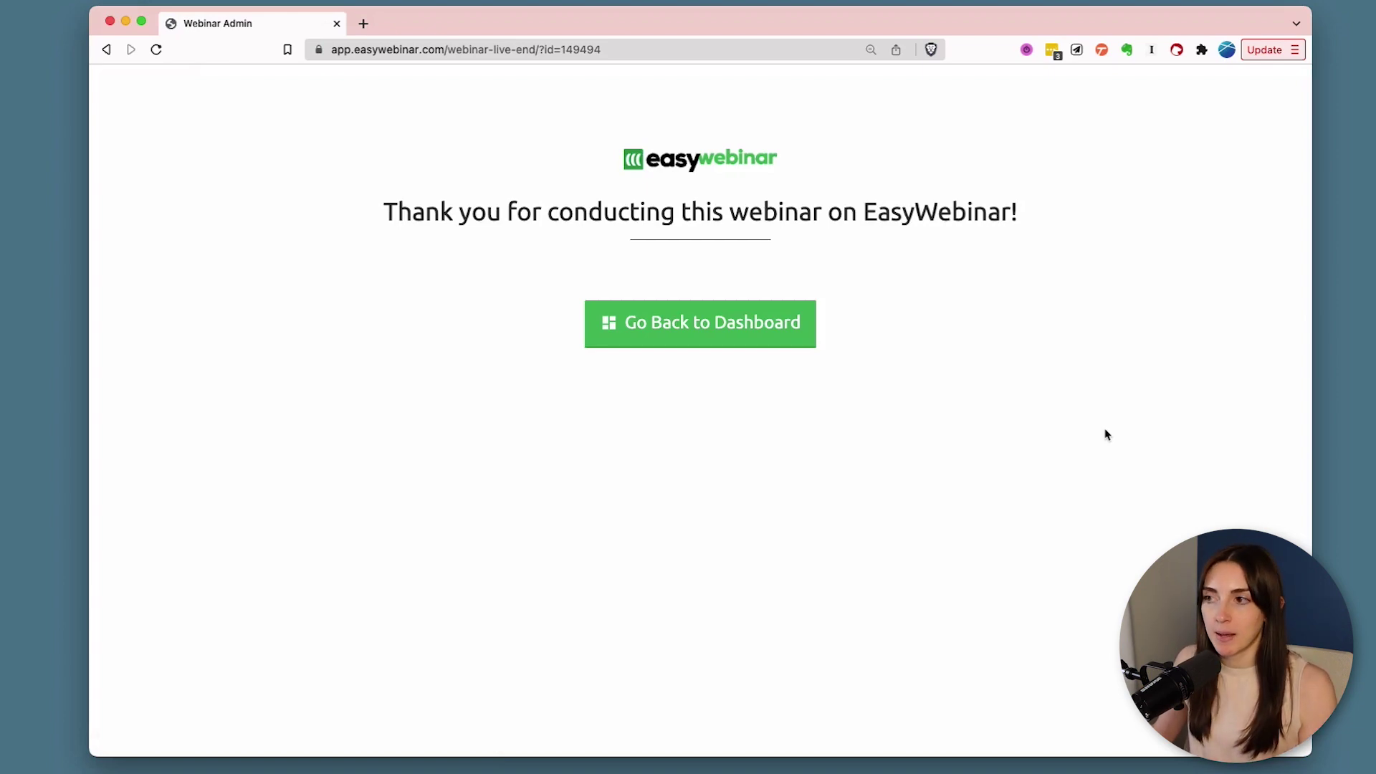
Return to the dashboard, check the new recording in Recordings, then go back home
click(816, 328)
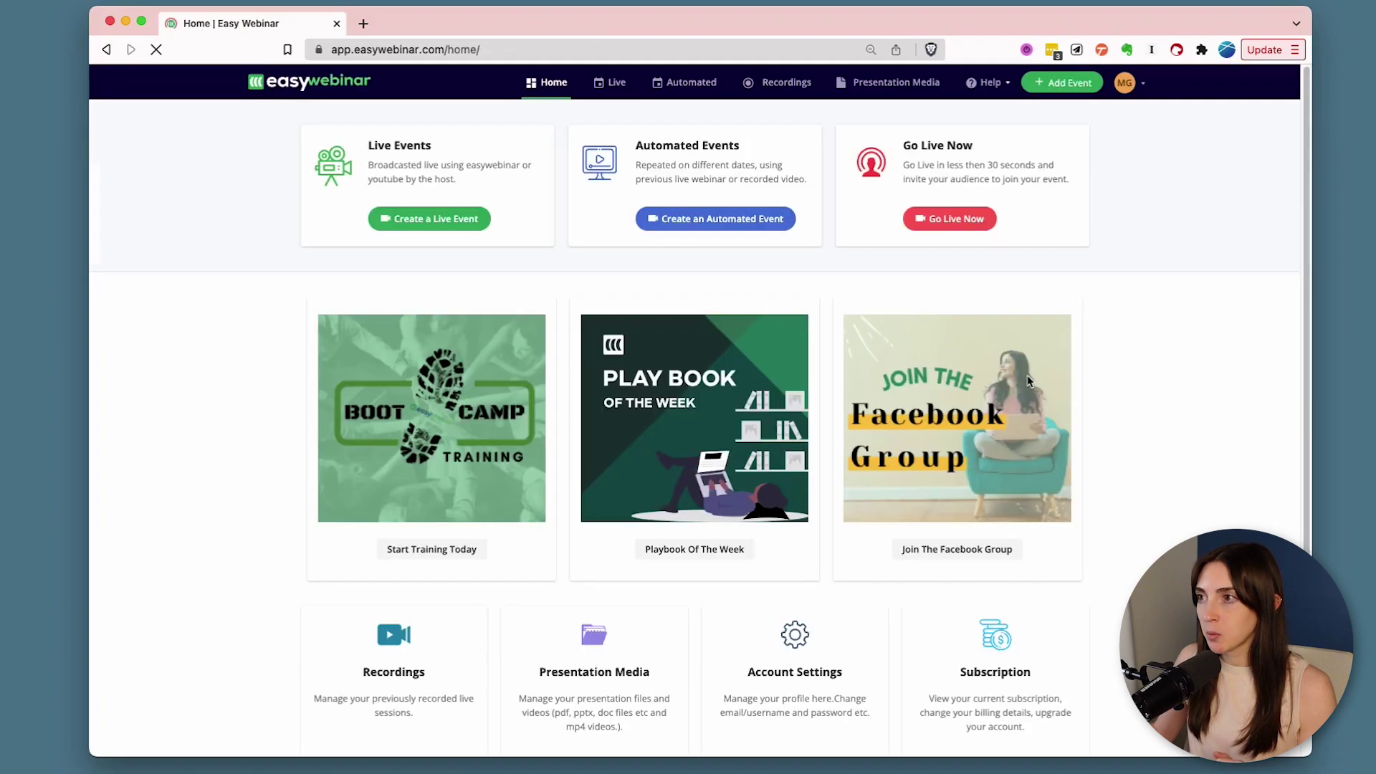
click(758, 135)
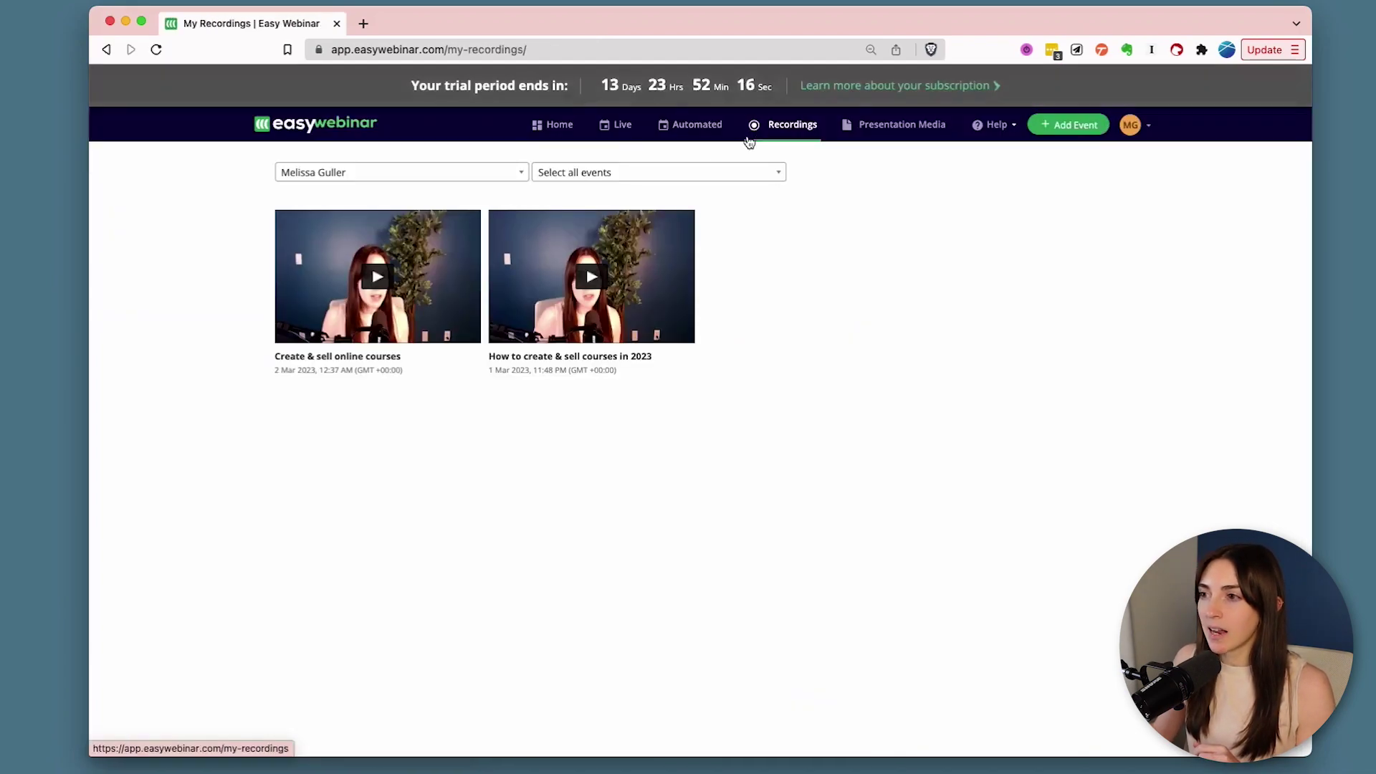
mouse_move(634, 324)
mouse_move(400, 302)
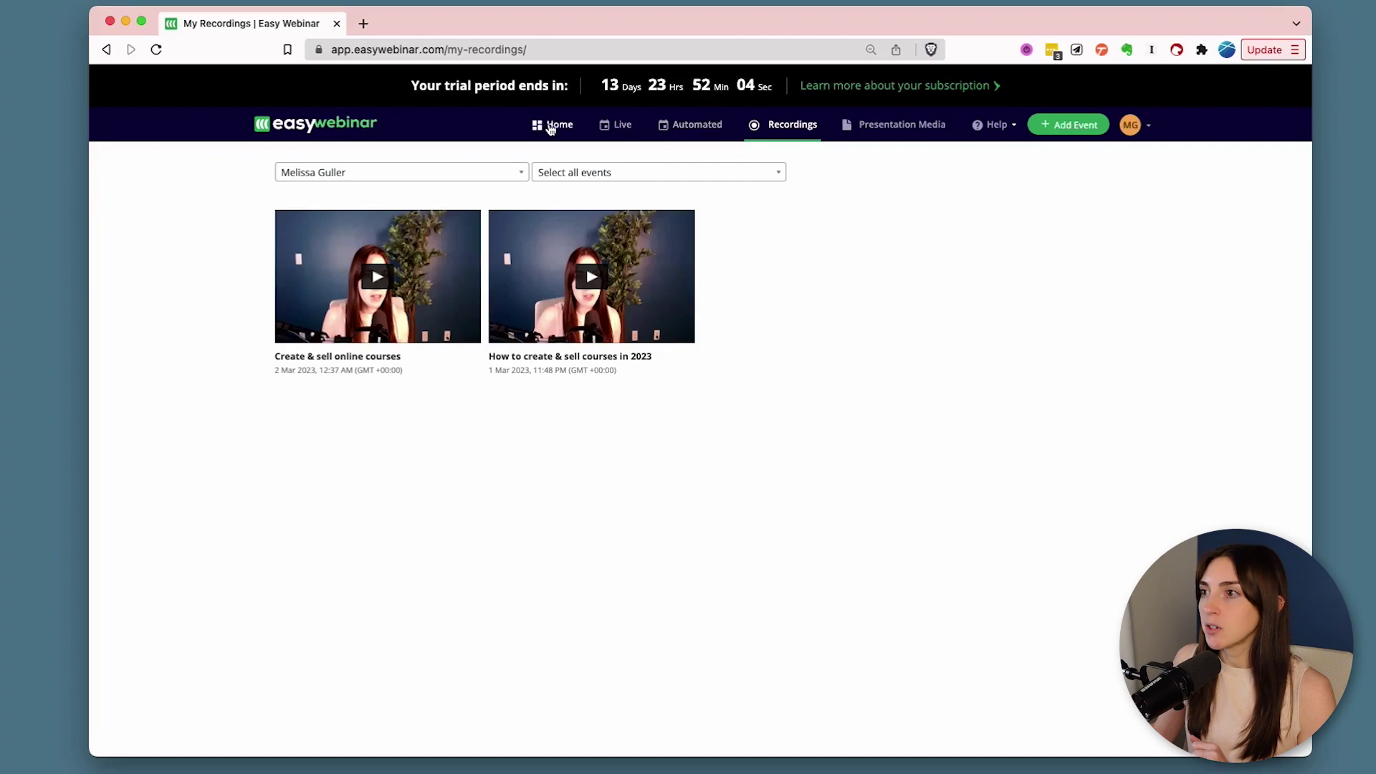
click(548, 128)
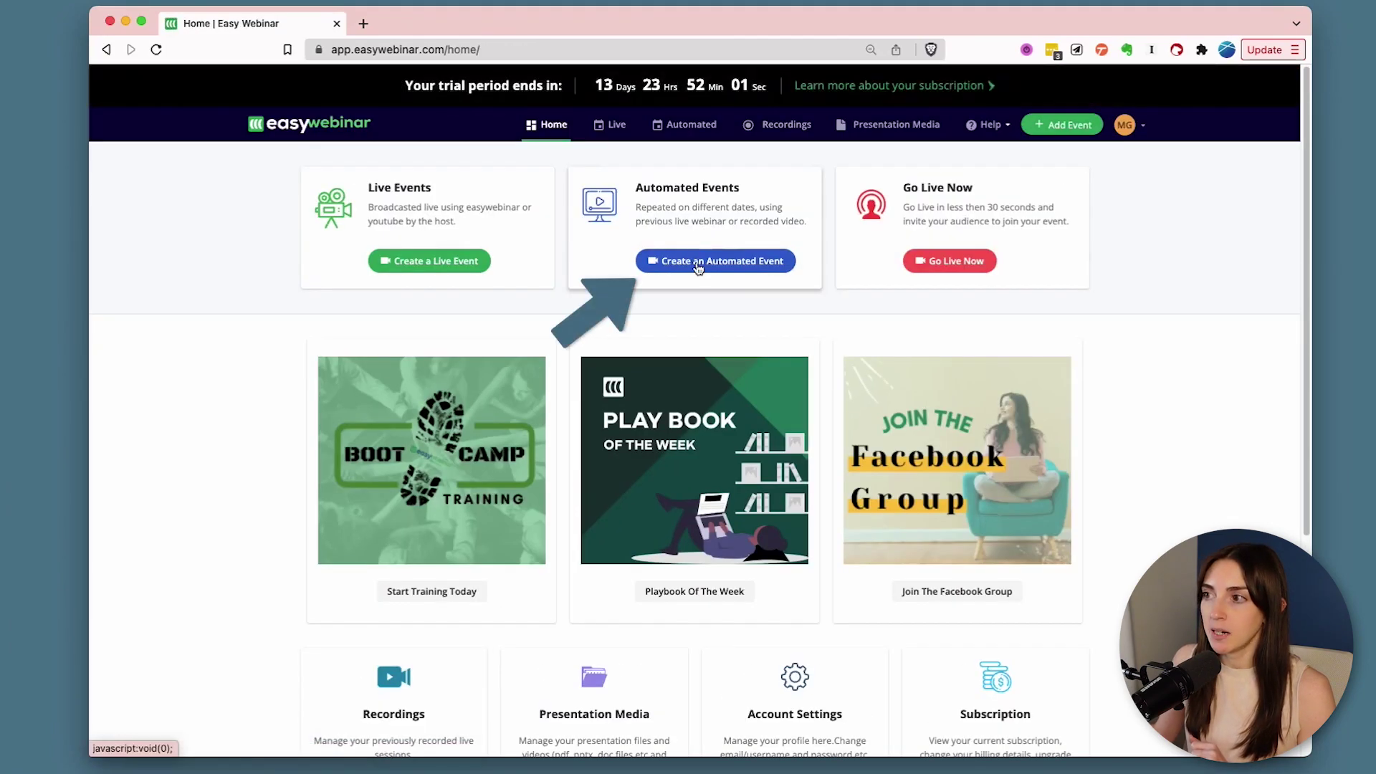
Add an automated event titled 'Create & sell online courses' and create and schedule it
click(1061, 127)
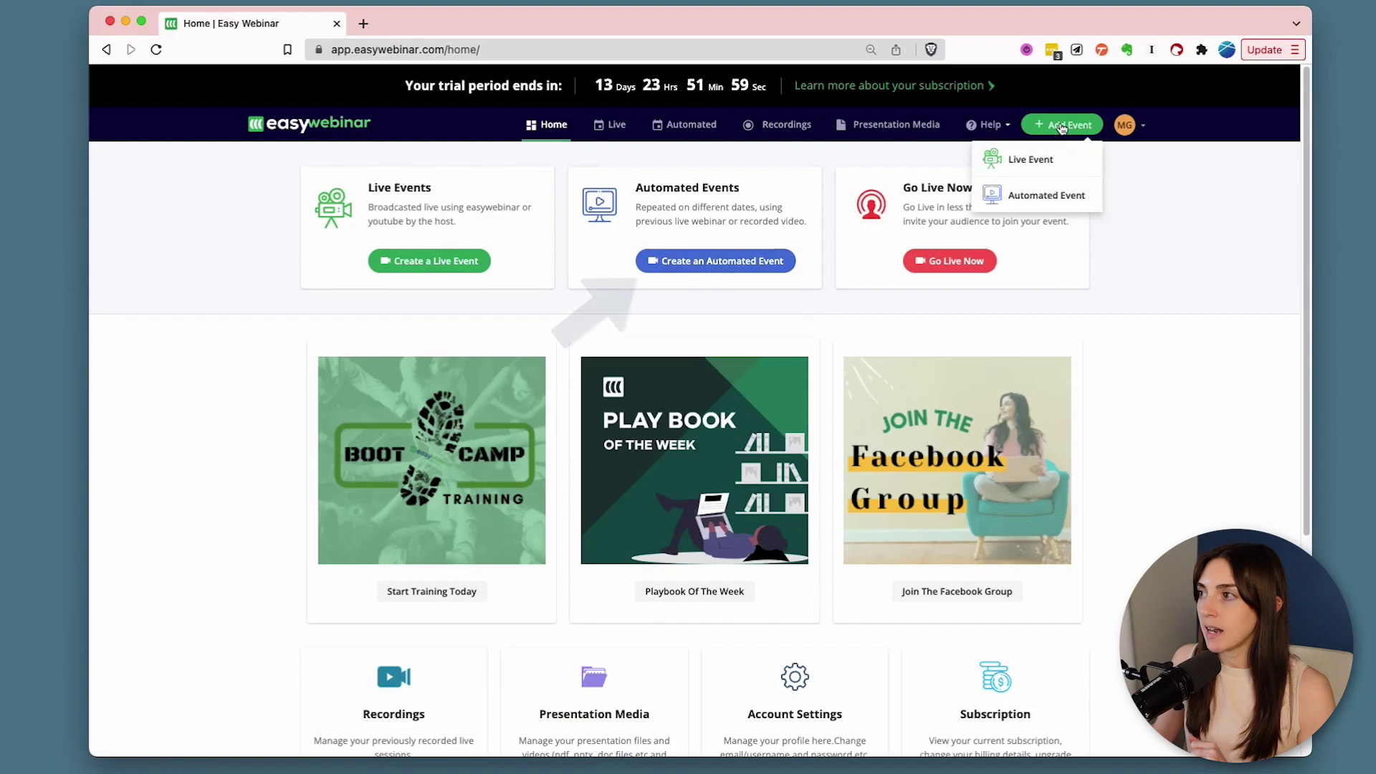
click(1043, 193)
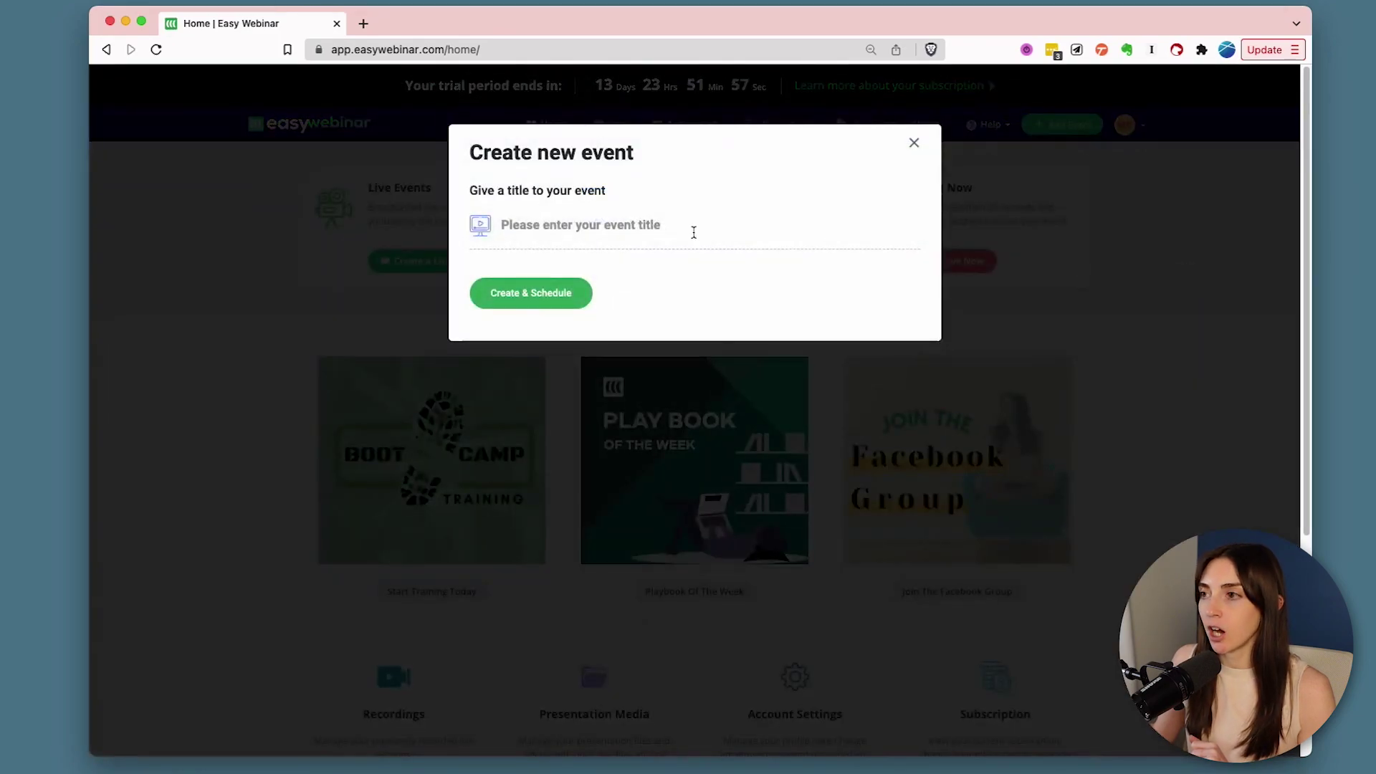
click(663, 235)
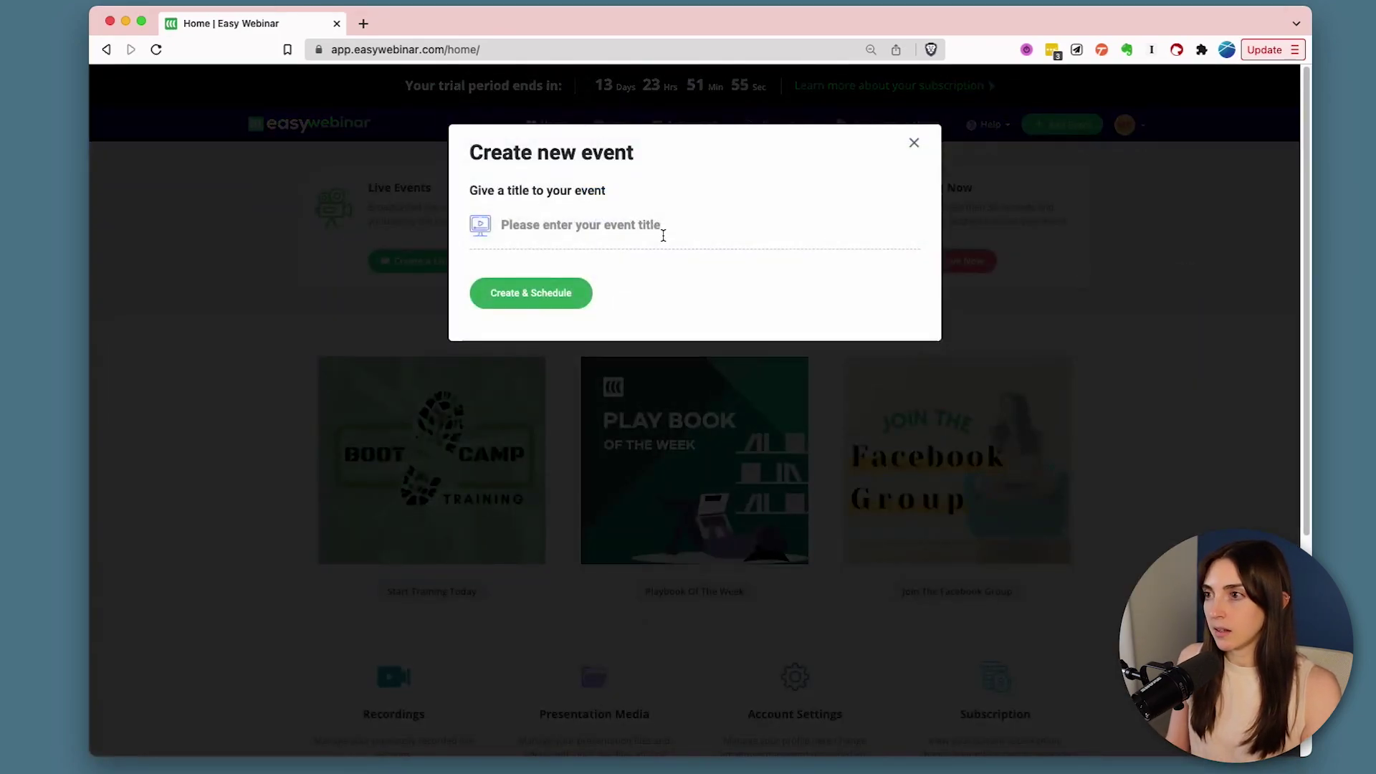
text(Create & seel)
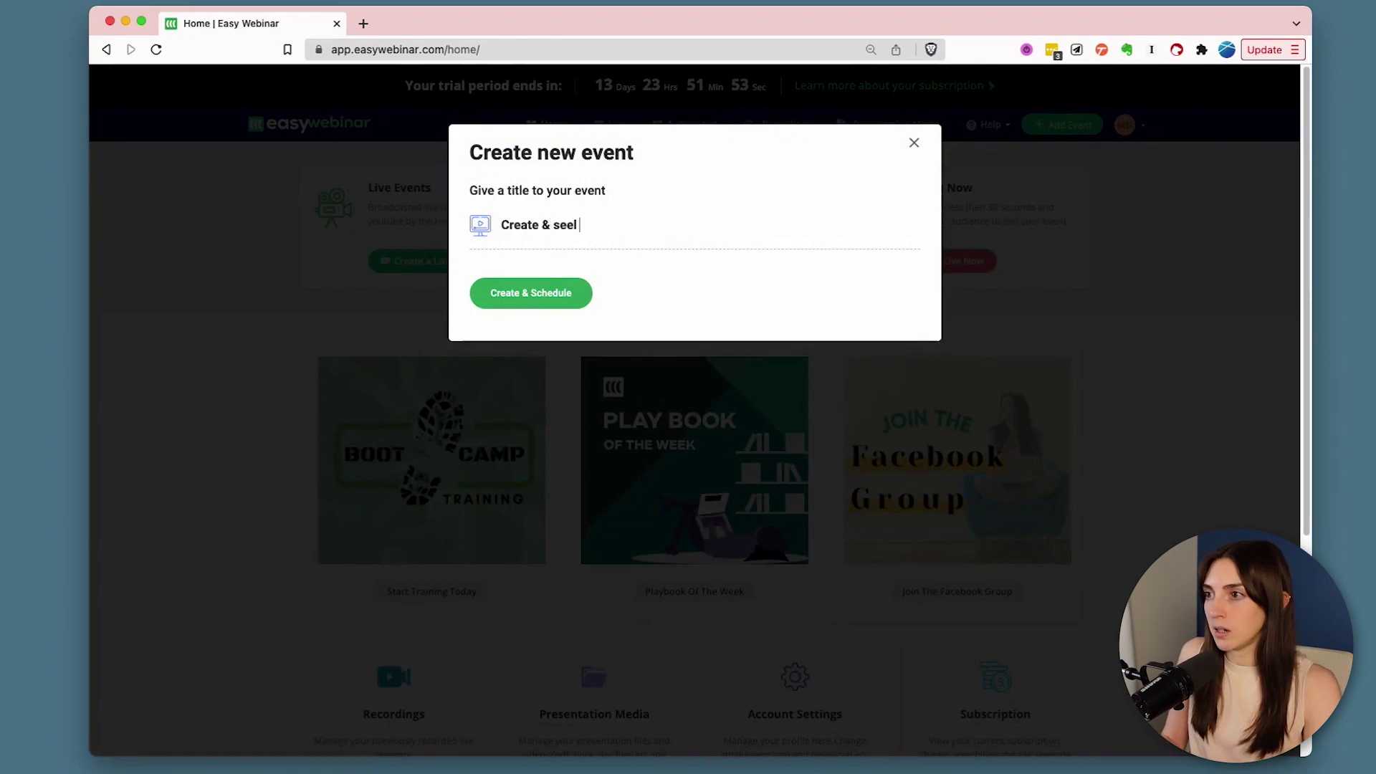
key(BackSpace)
key(BackSpace)
text(ll online cou)
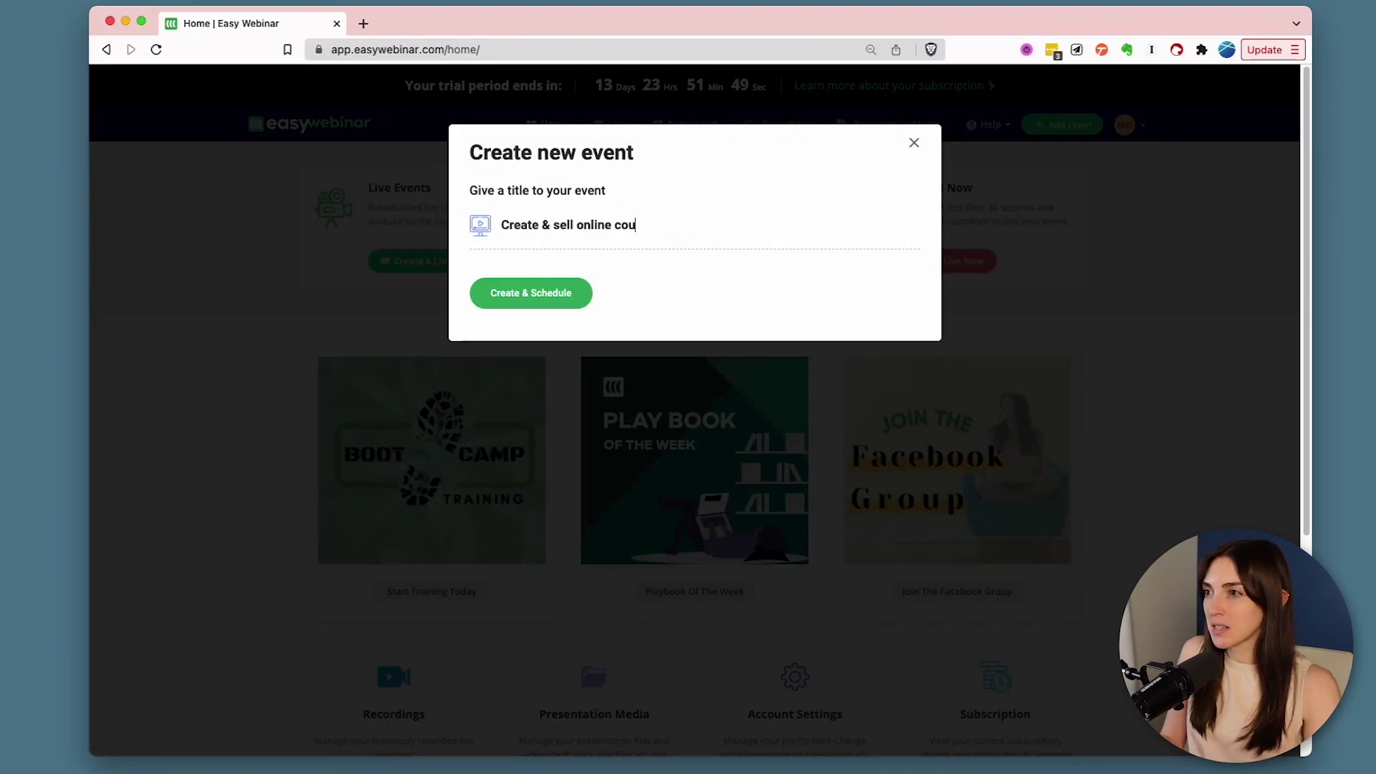
text(rses)
click(582, 300)
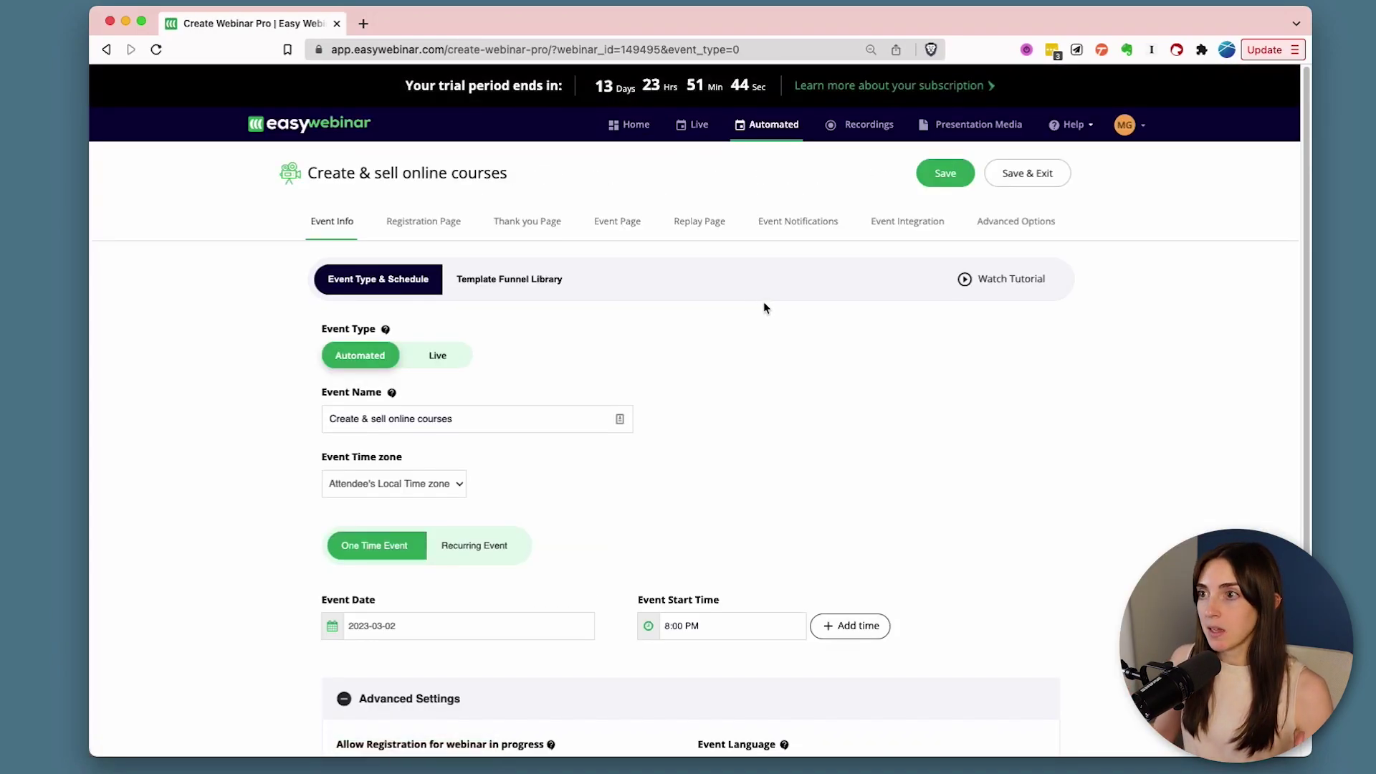
Make the event recur daily with the start time lowered from 8:00 PM to 2:00 PM
scroll(764, 308, down, 1)
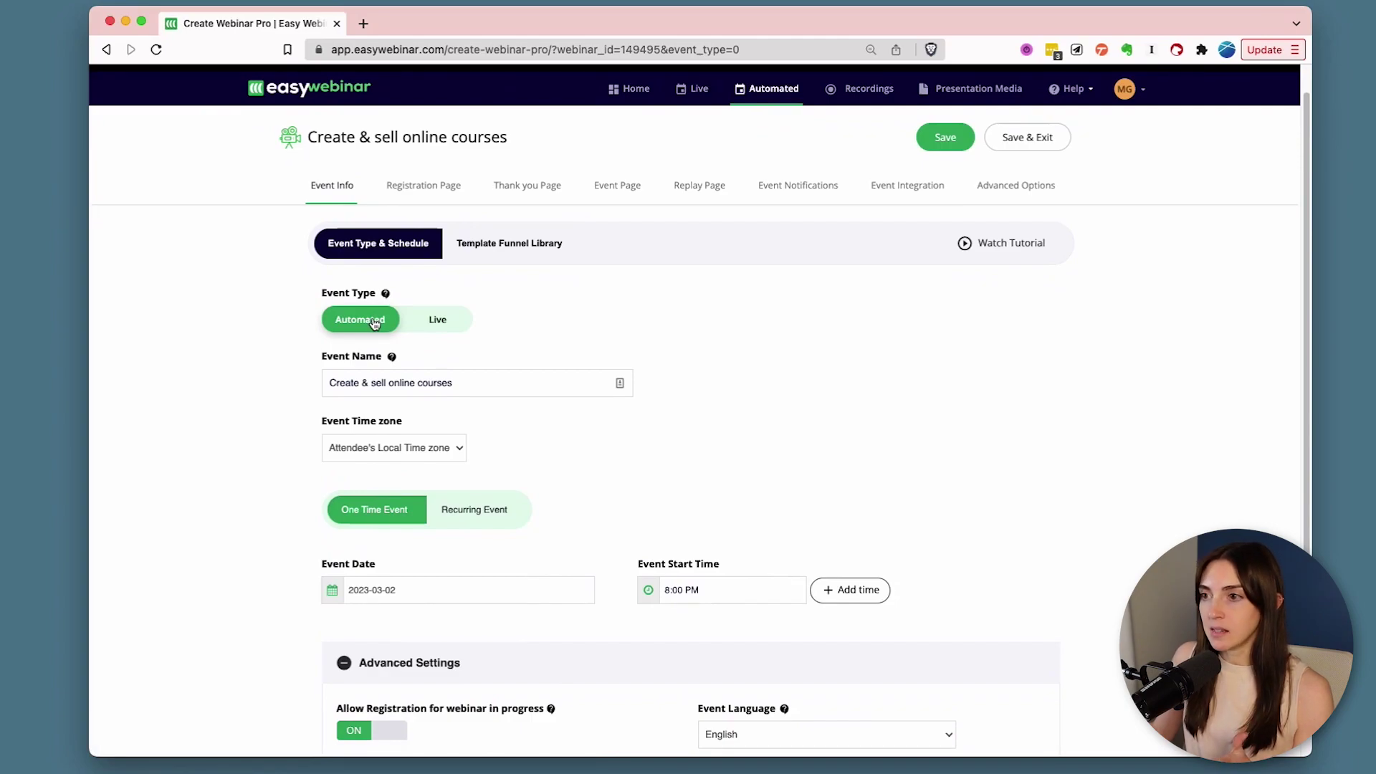
scroll(543, 462, down, 1)
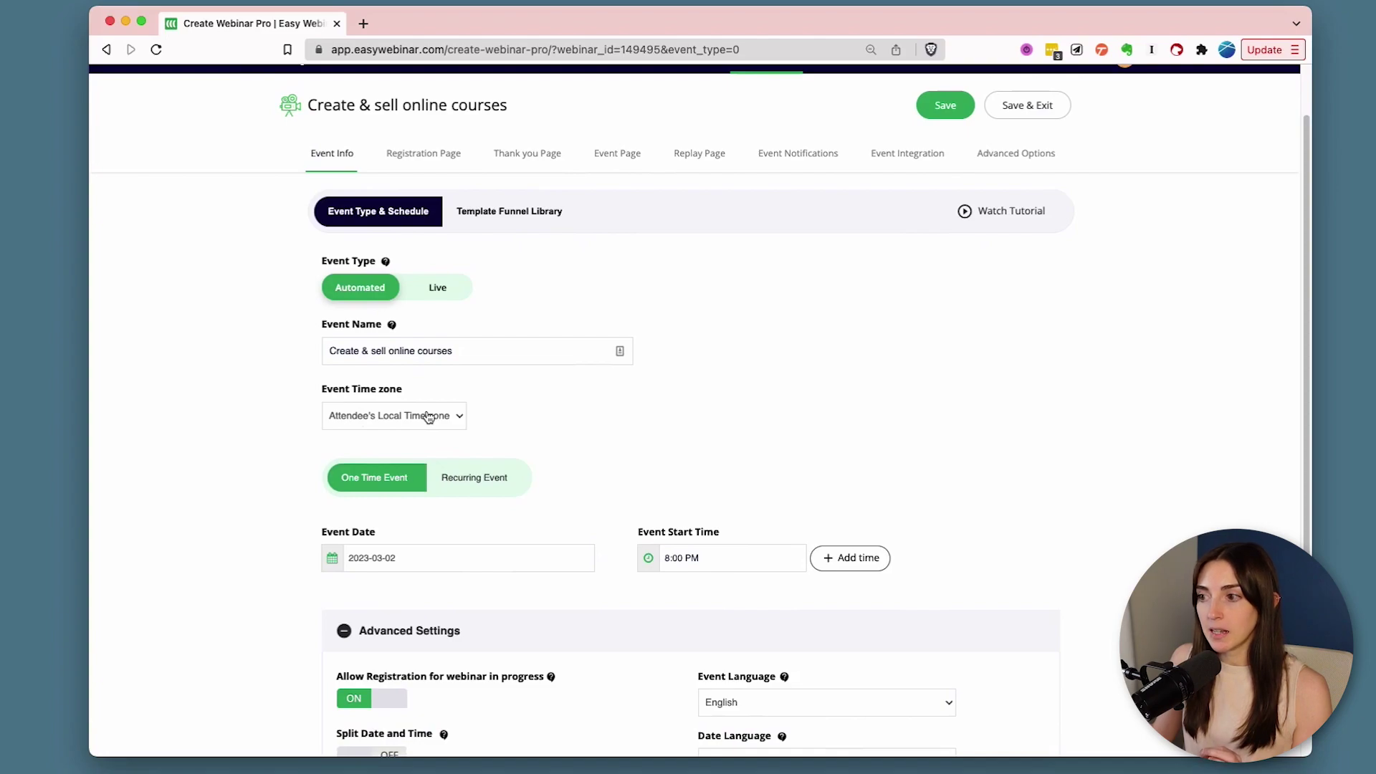
click(466, 484)
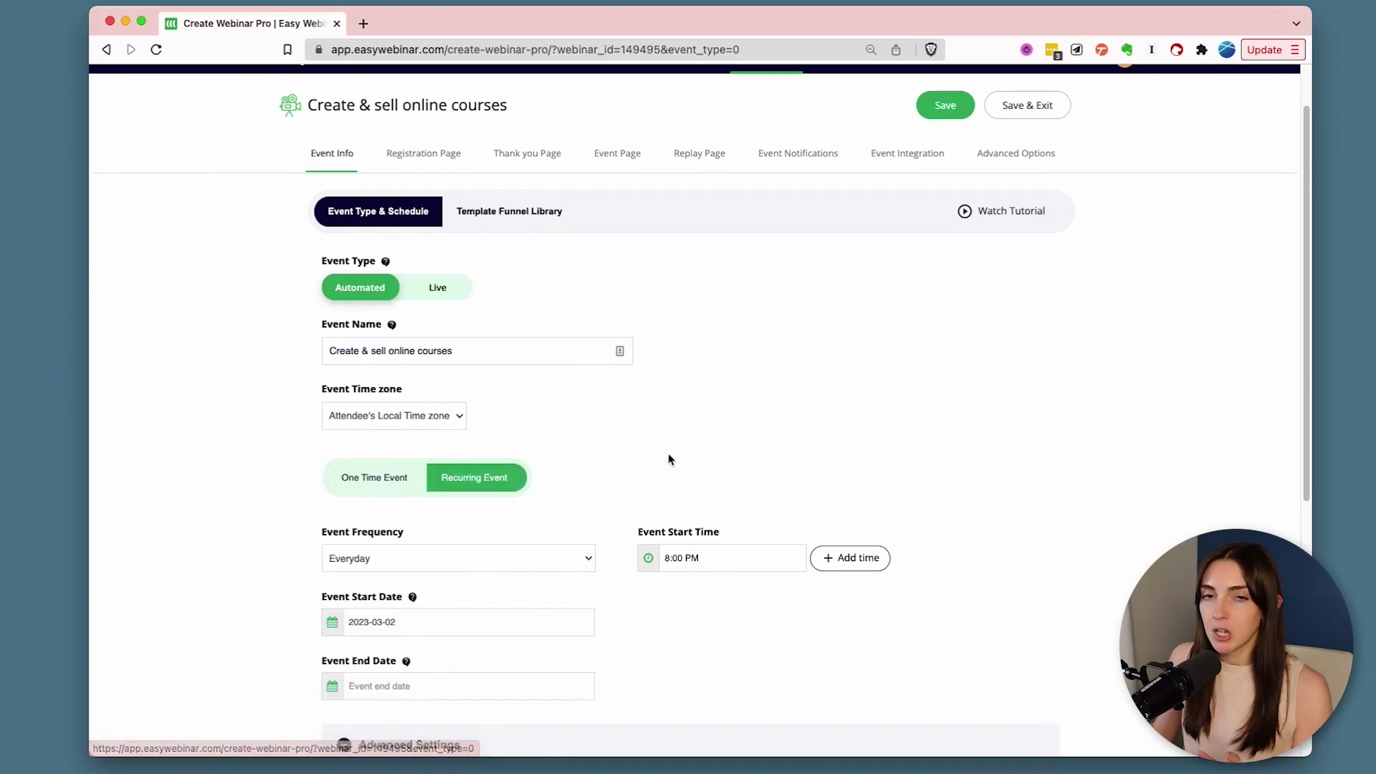
scroll(668, 458, down, 3)
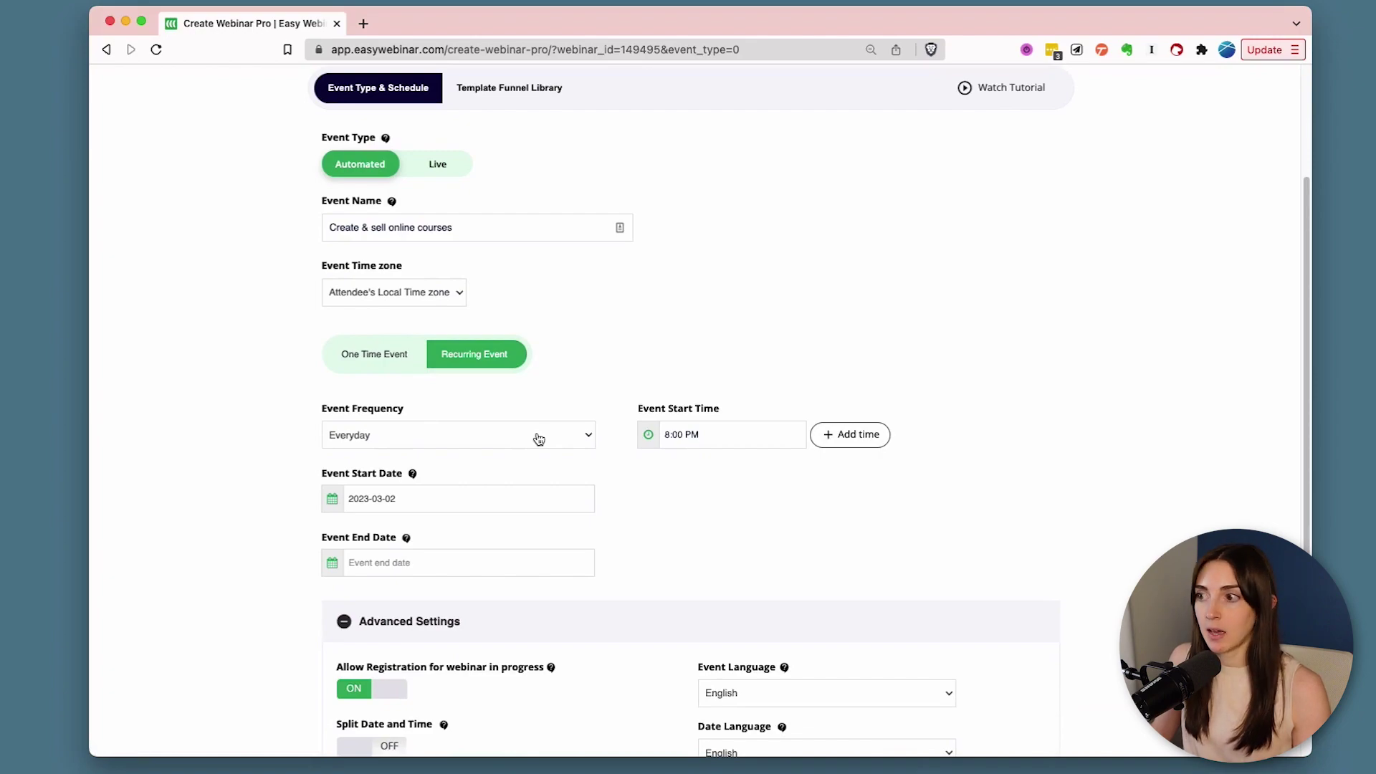
click(676, 436)
click(652, 527)
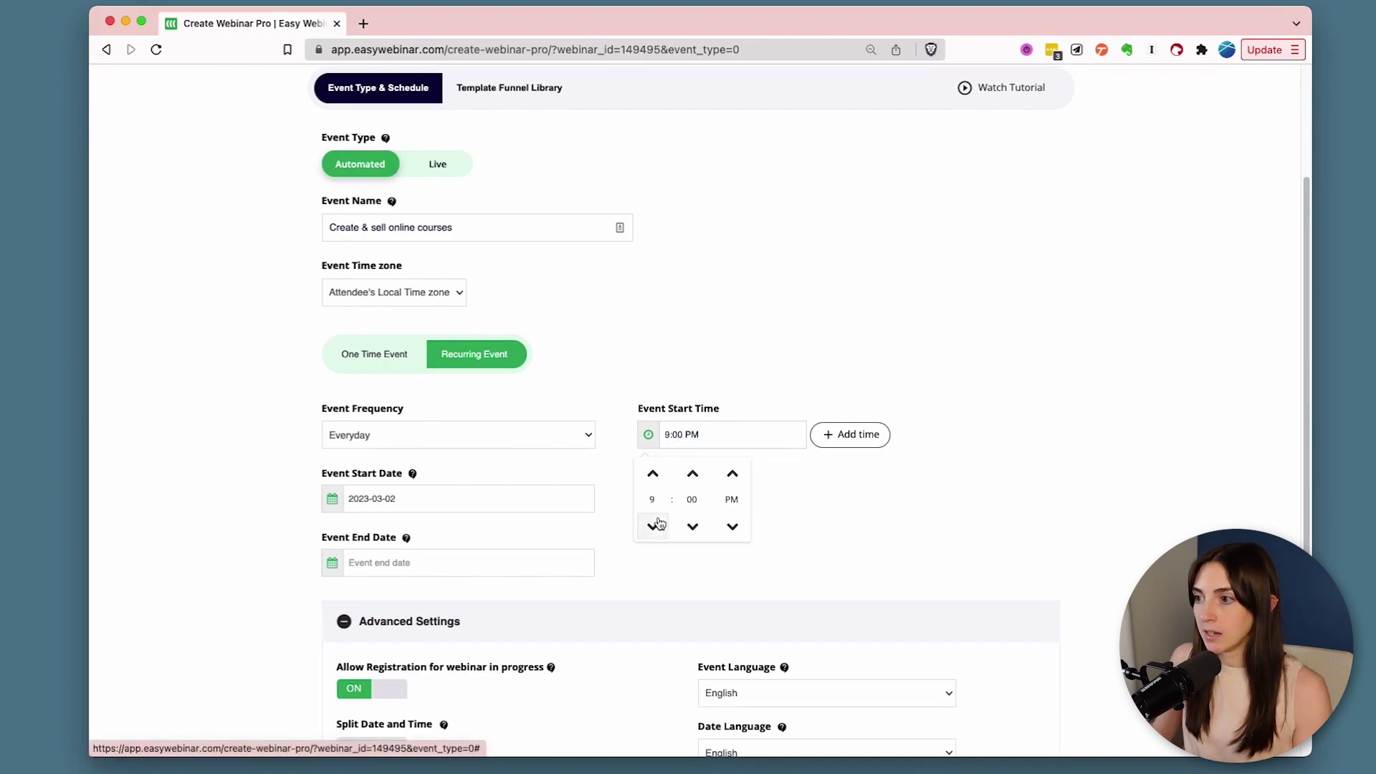
click(653, 527)
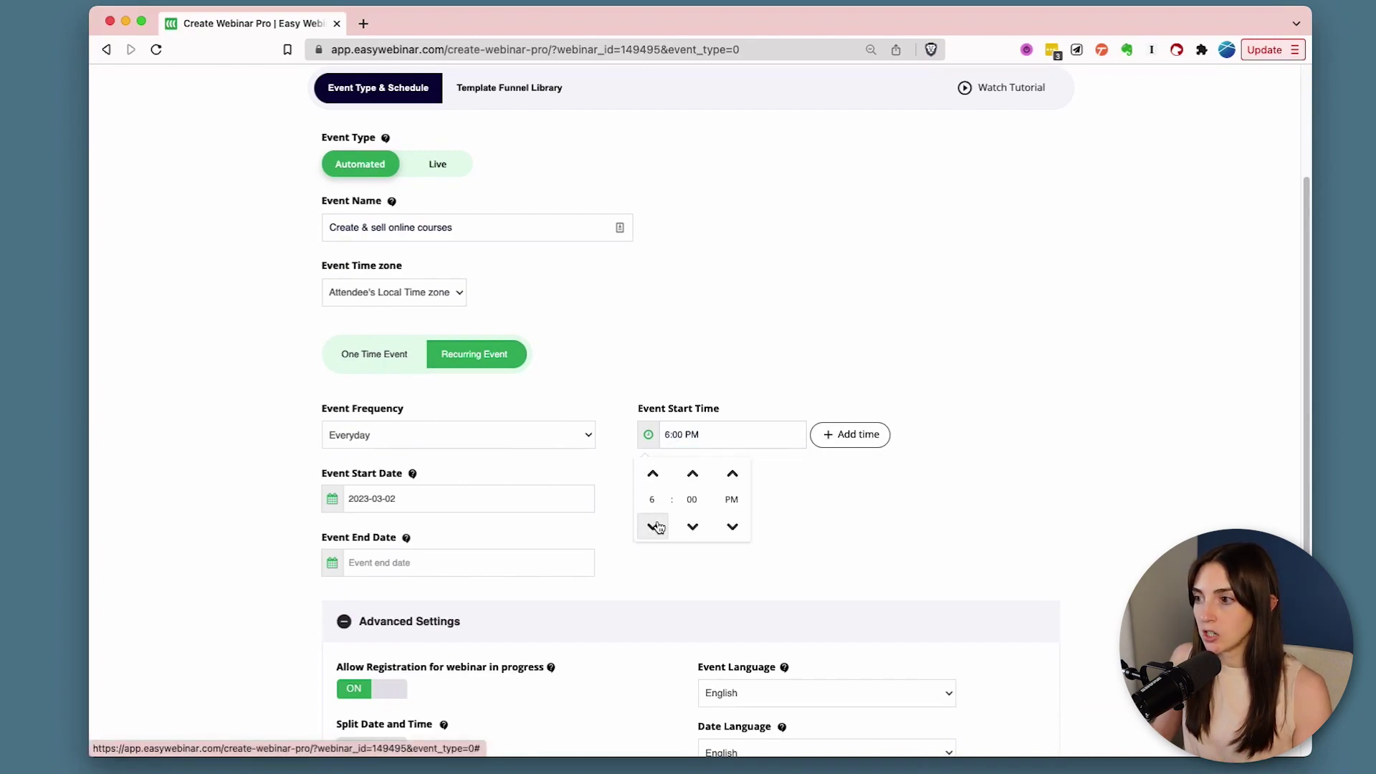
click(821, 520)
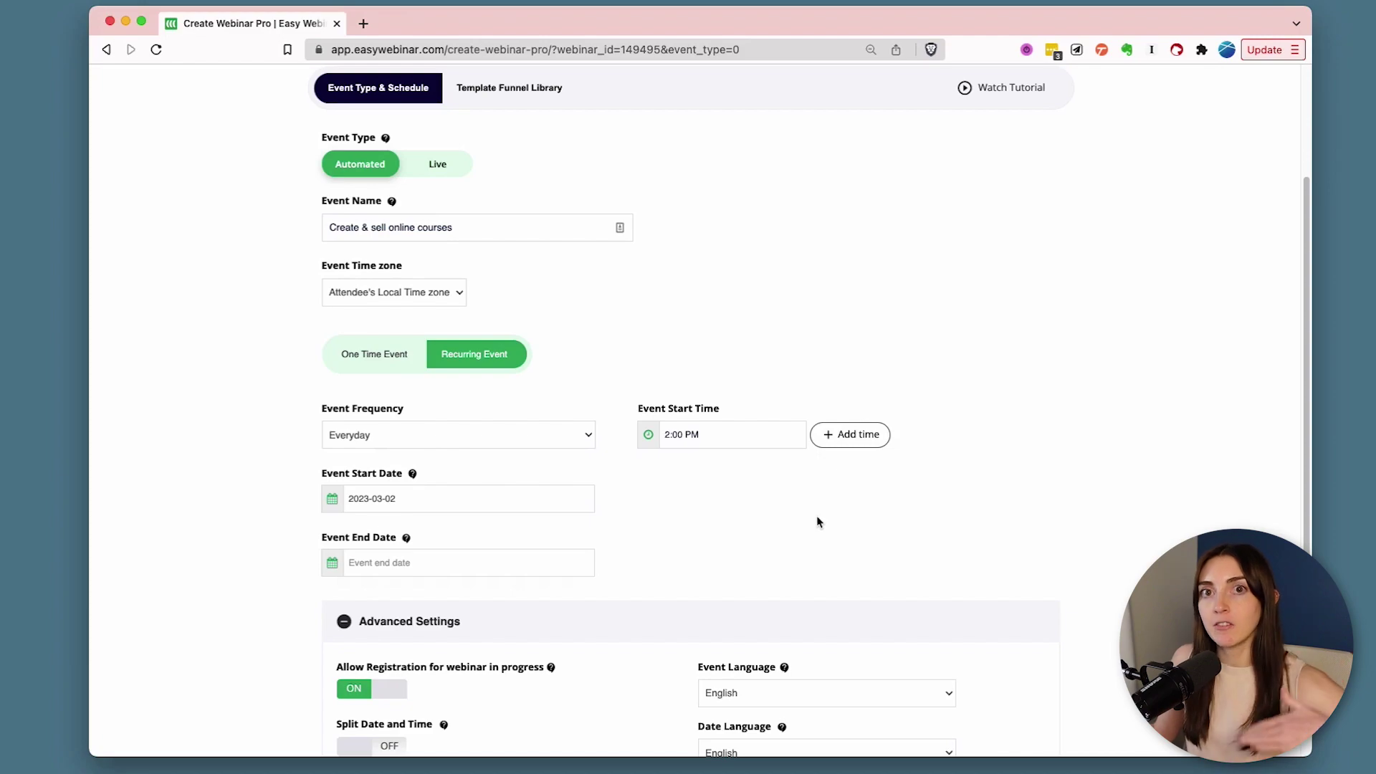
Enable In-Time Registration and keep Display next available schedule as the number of schedules
scroll(686, 479, down, 5)
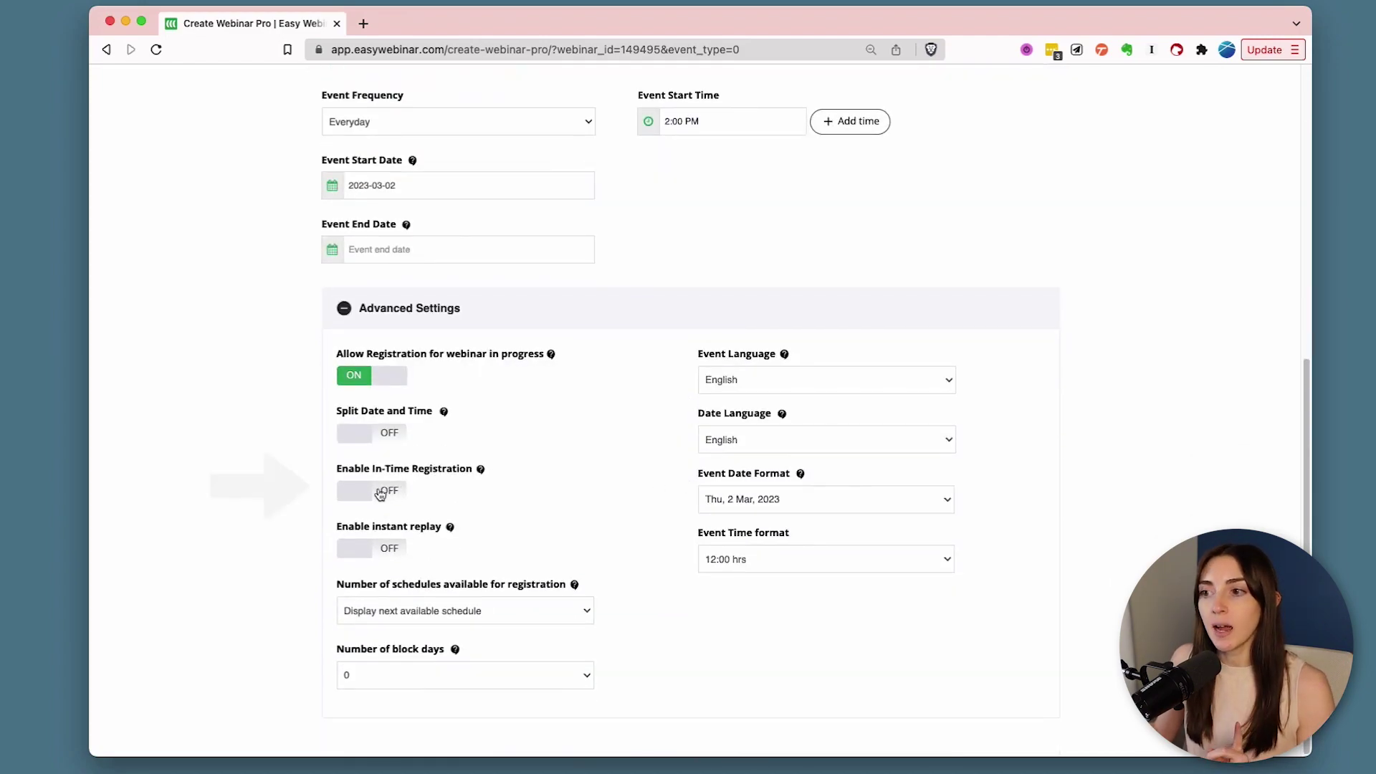
click(380, 491)
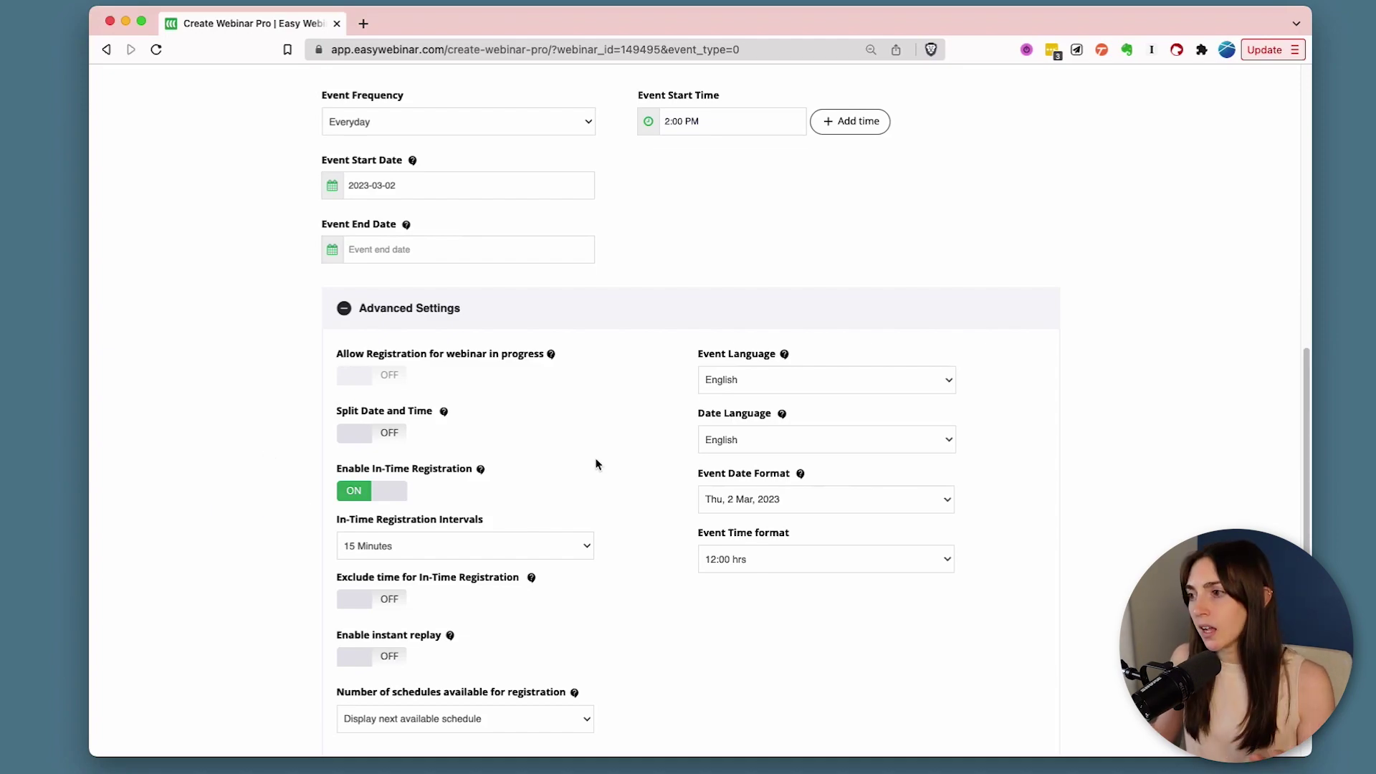
scroll(595, 461, down, 1)
click(496, 677)
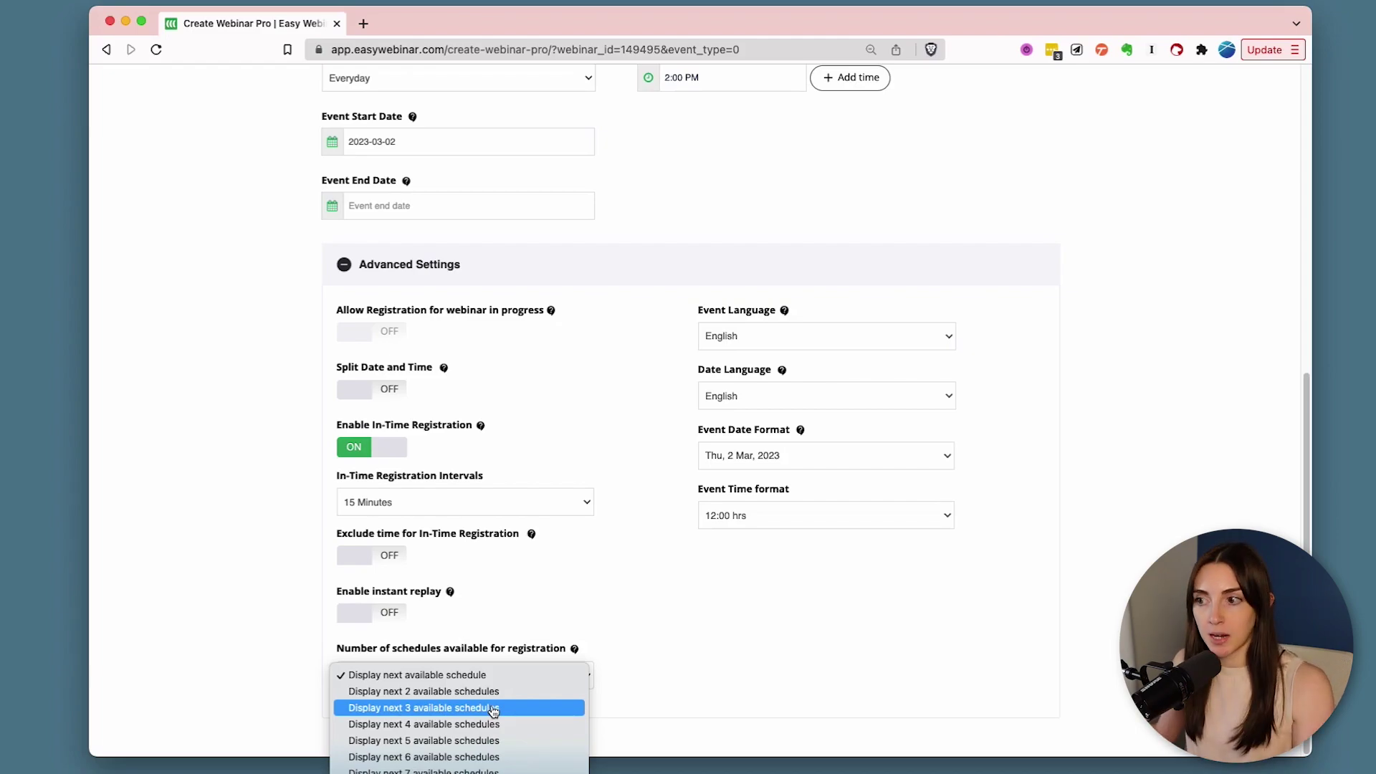
click(741, 611)
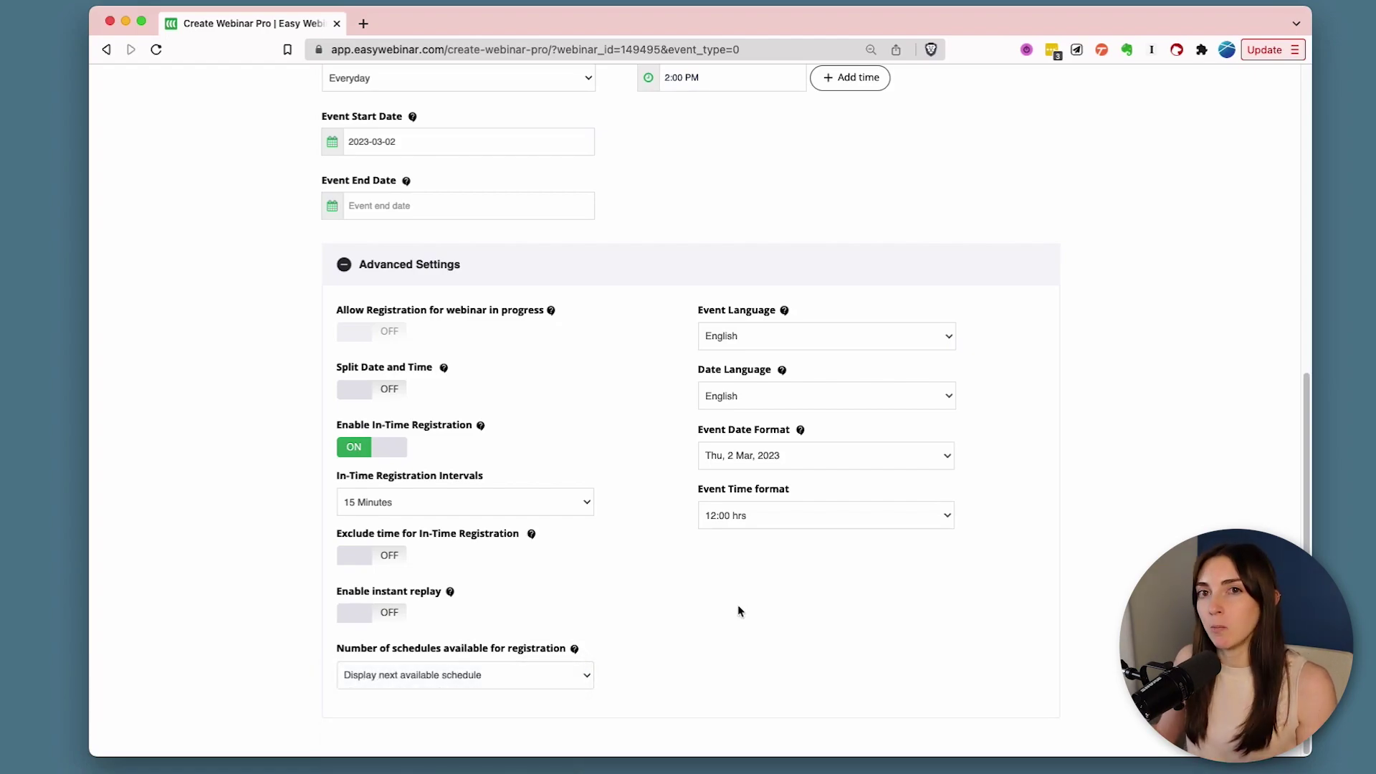
scroll(741, 611, up, 15)
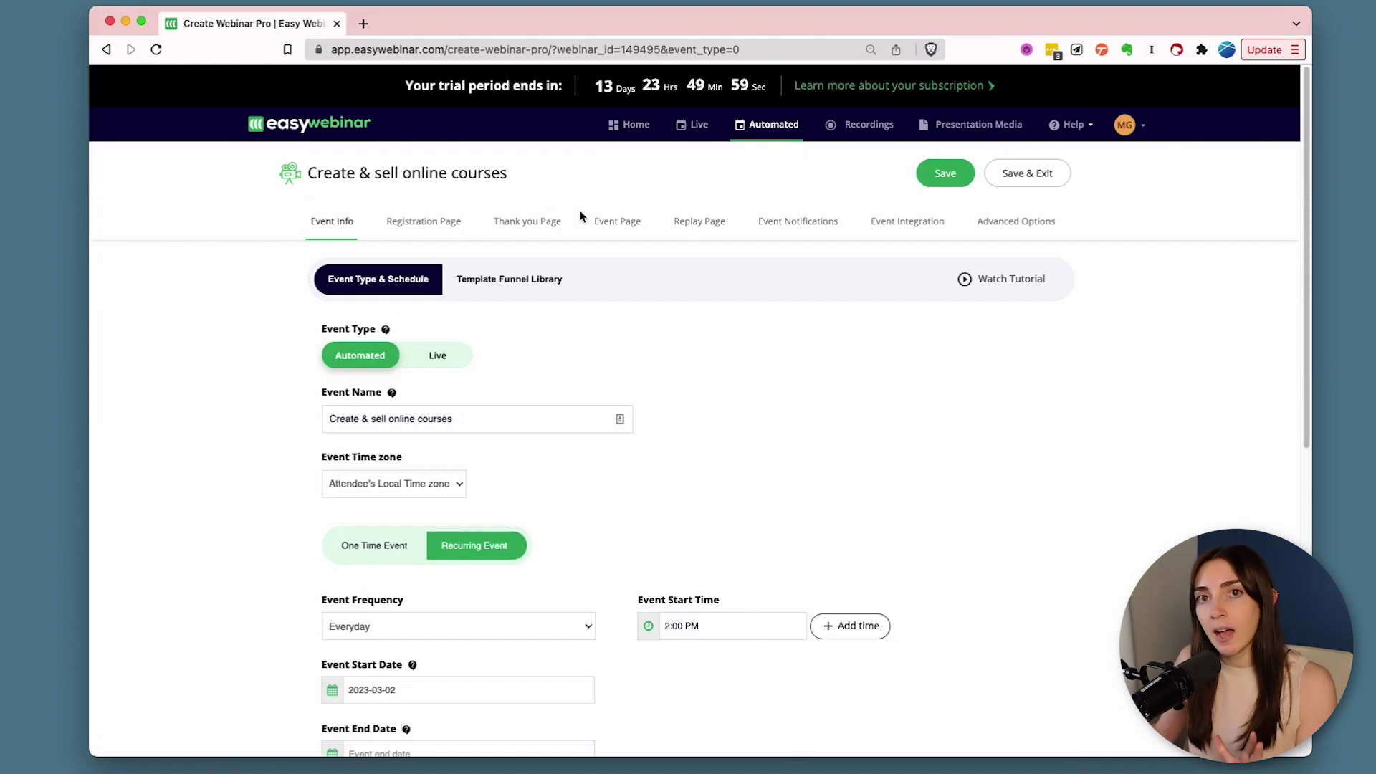
Look through the Registration and Thank you Page tabs, then review the Event Page video settings
click(461, 222)
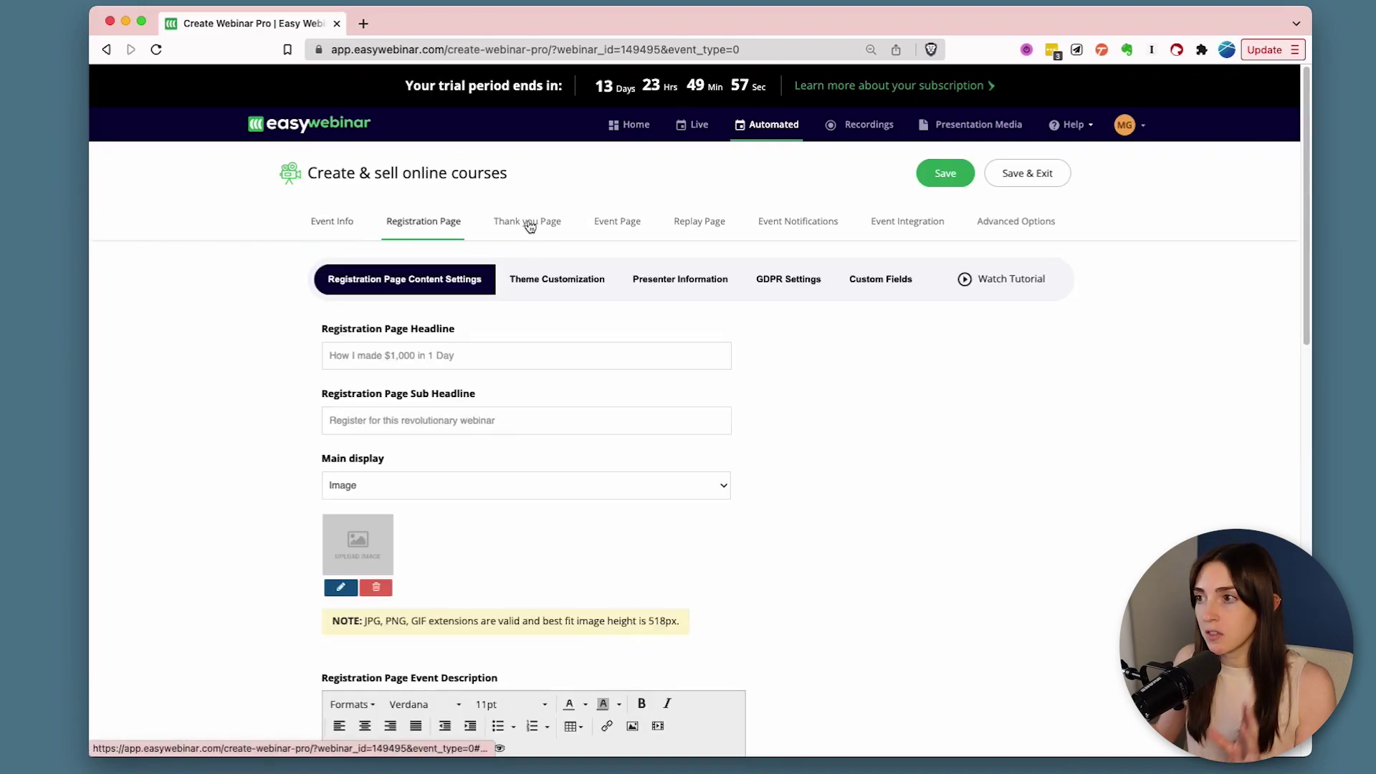
click(530, 227)
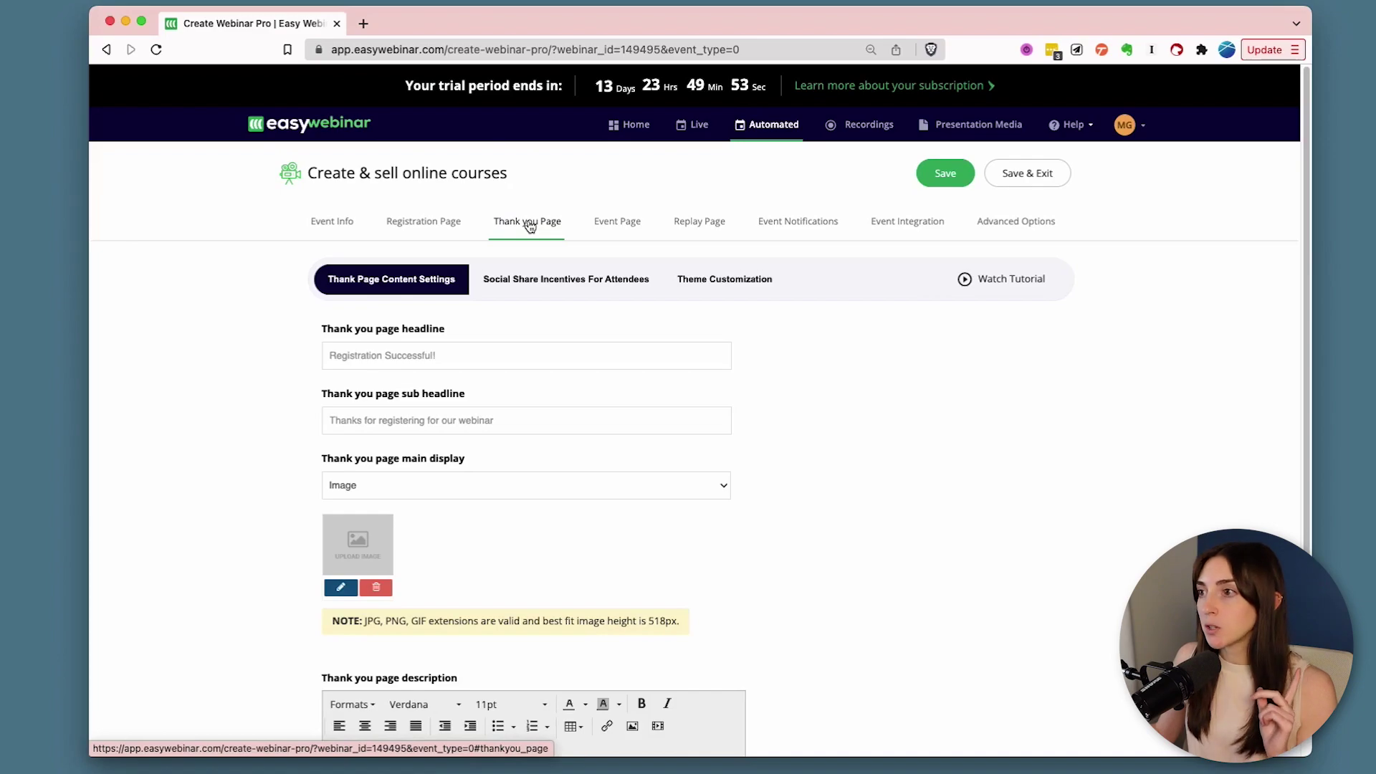
click(596, 223)
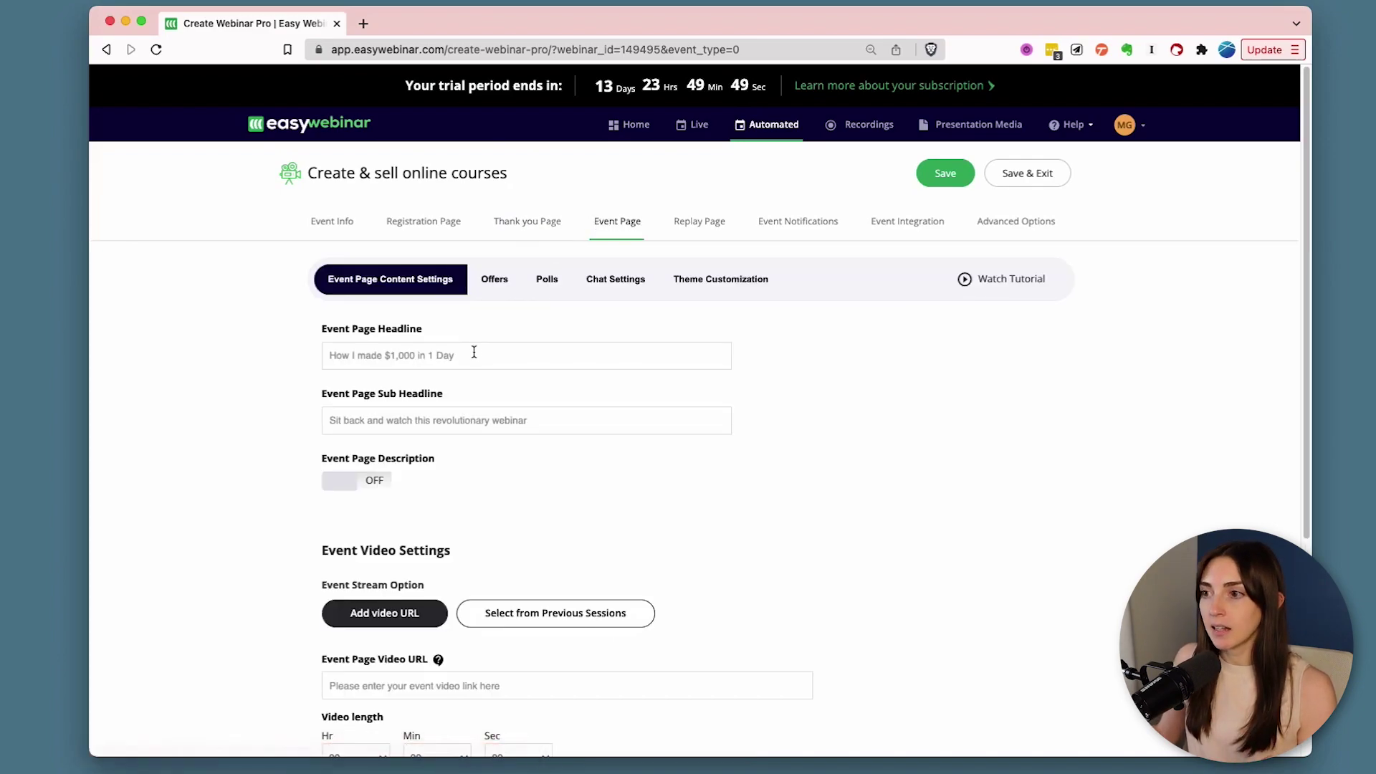
scroll(531, 374, down, 5)
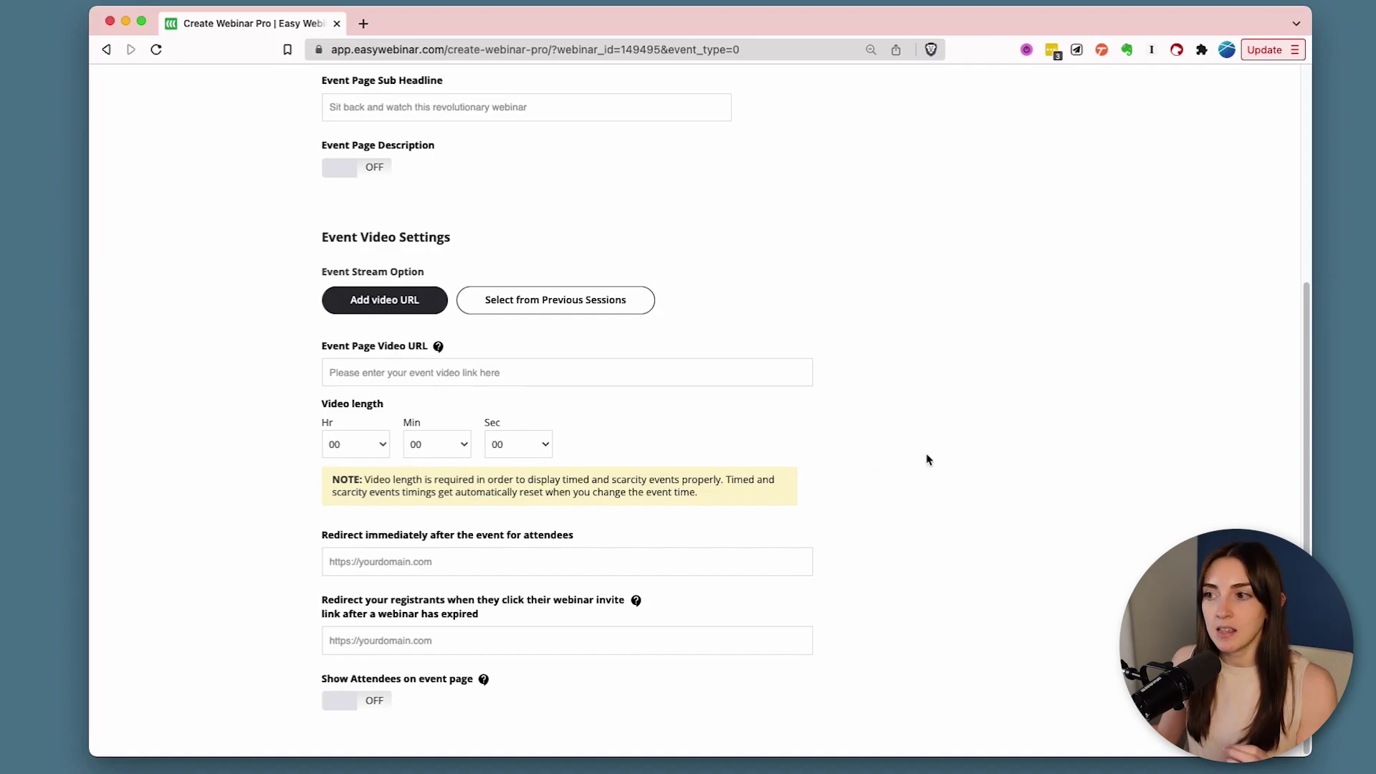
scroll(889, 428, up, 5)
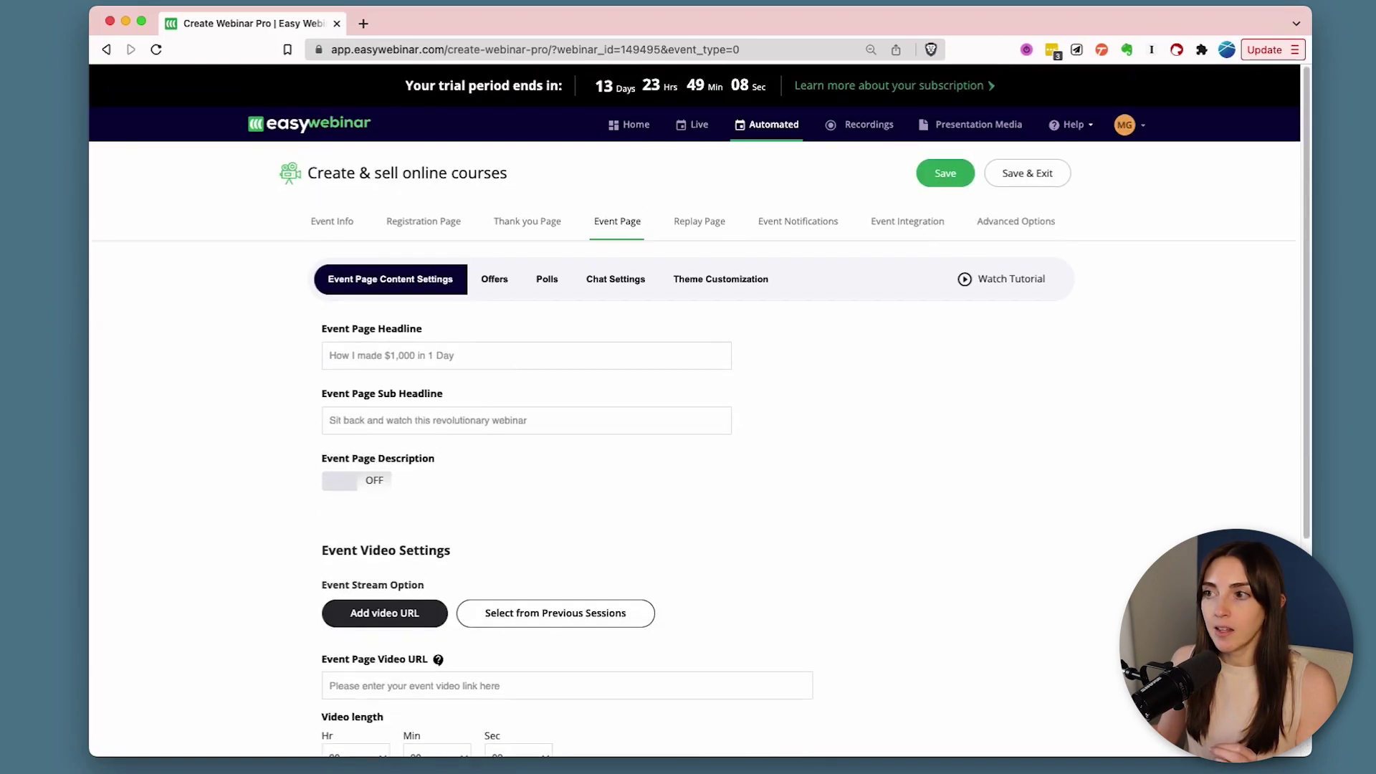
Enable offers on the event page, adding a blank Offer #1 at 00:00:00
click(499, 282)
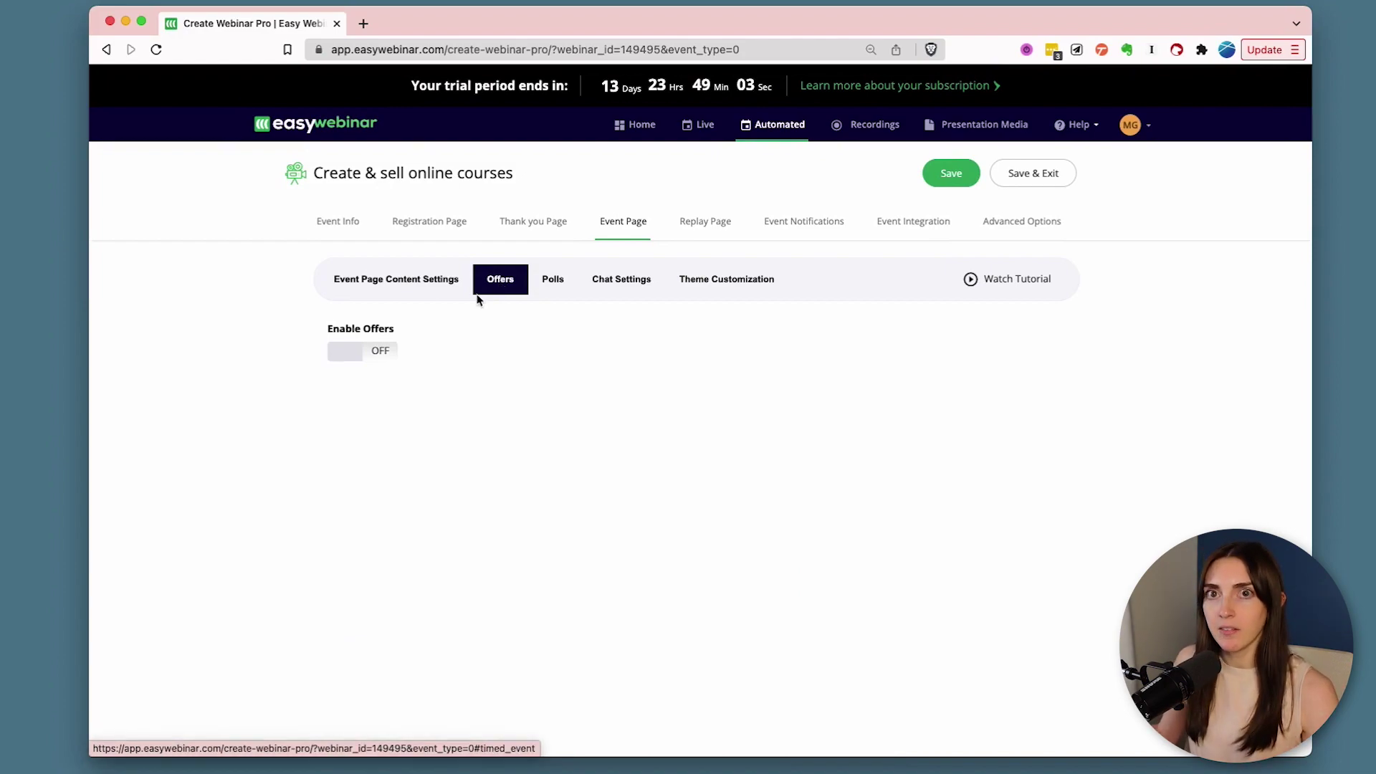
click(368, 362)
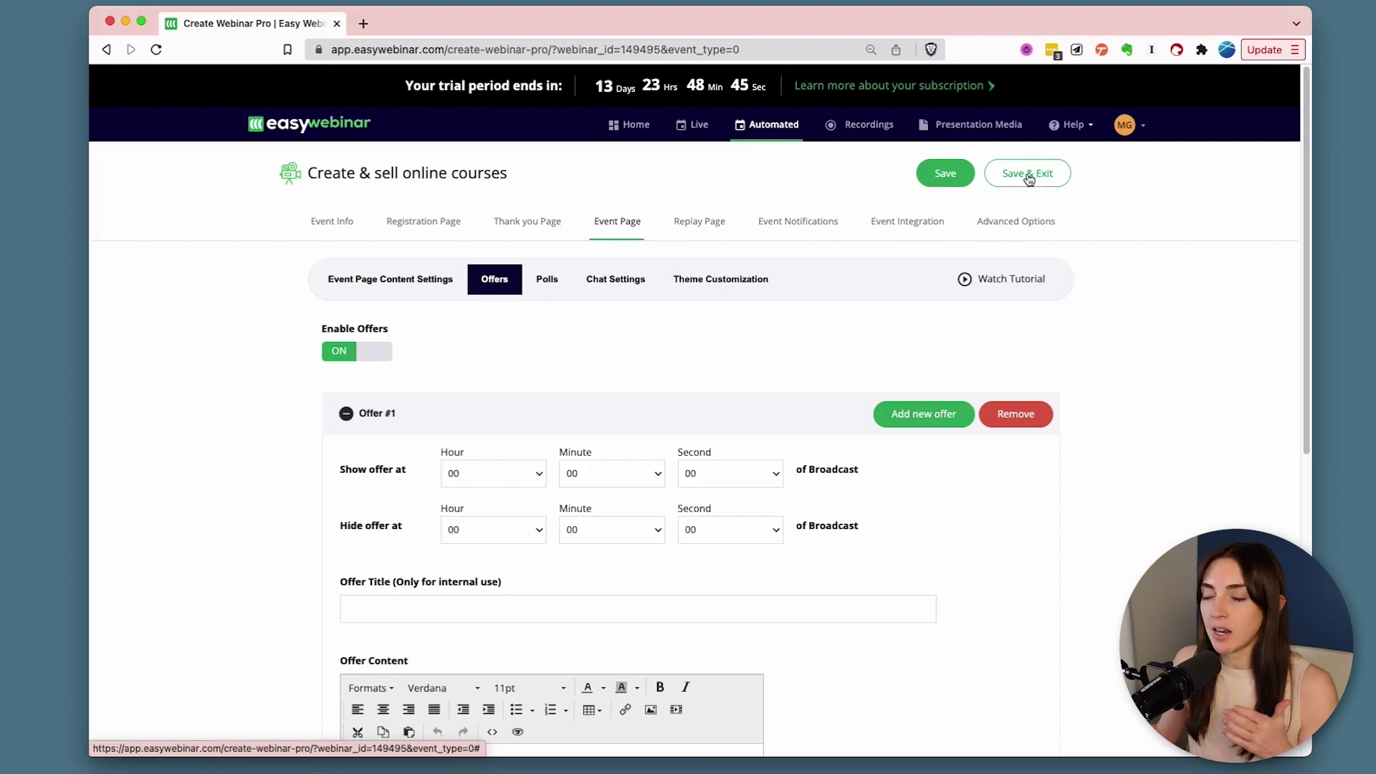
Turn on Before Event Notification #1 one hour before, and review its subject and template
click(830, 225)
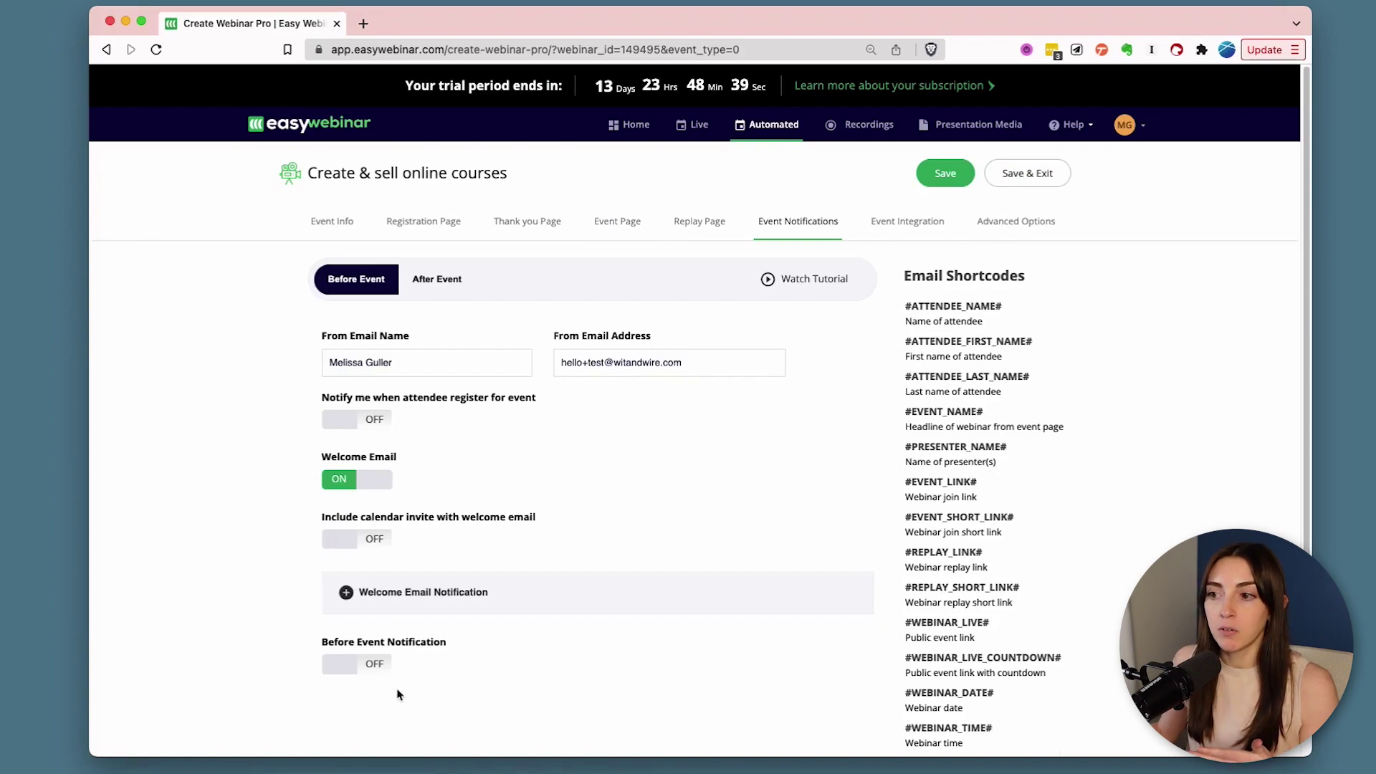
click(378, 674)
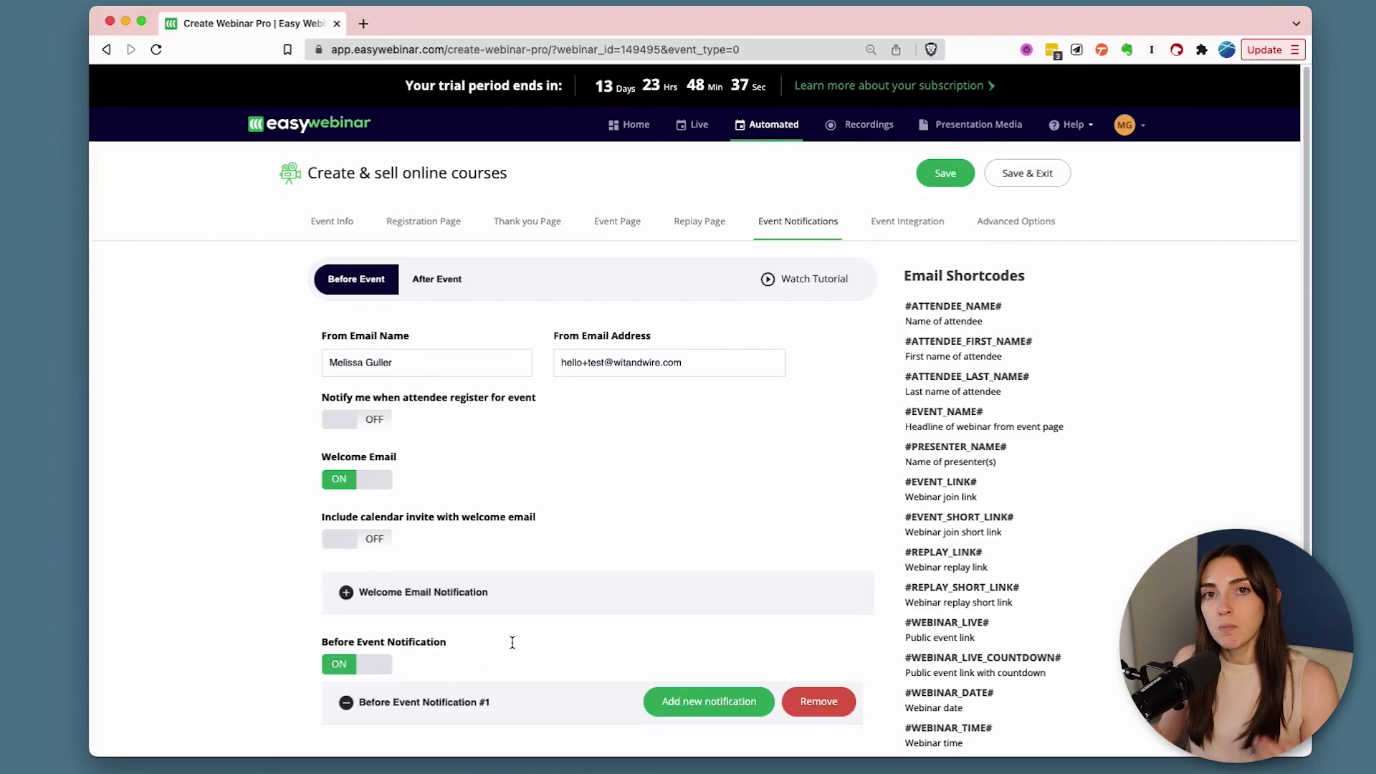
scroll(512, 645, down, 5)
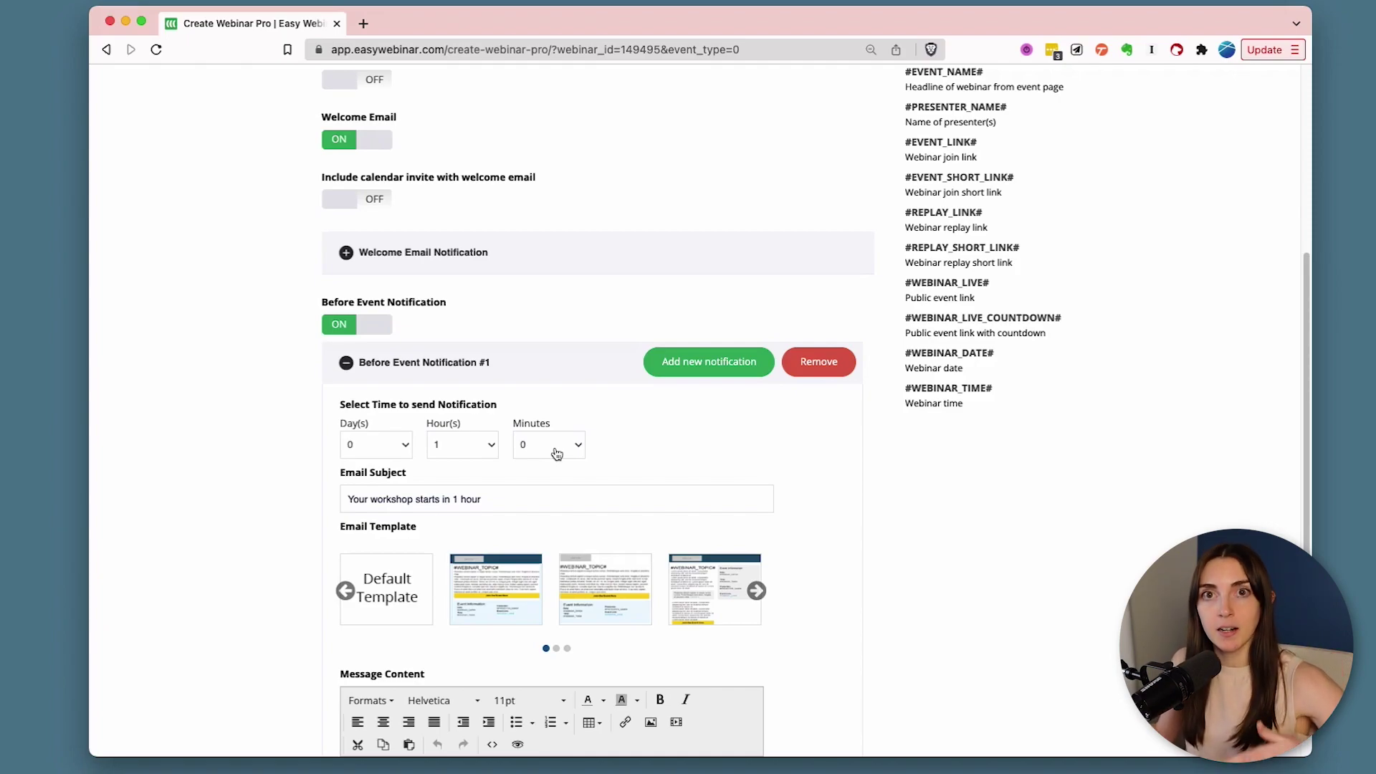
scroll(588, 330, up, 5)
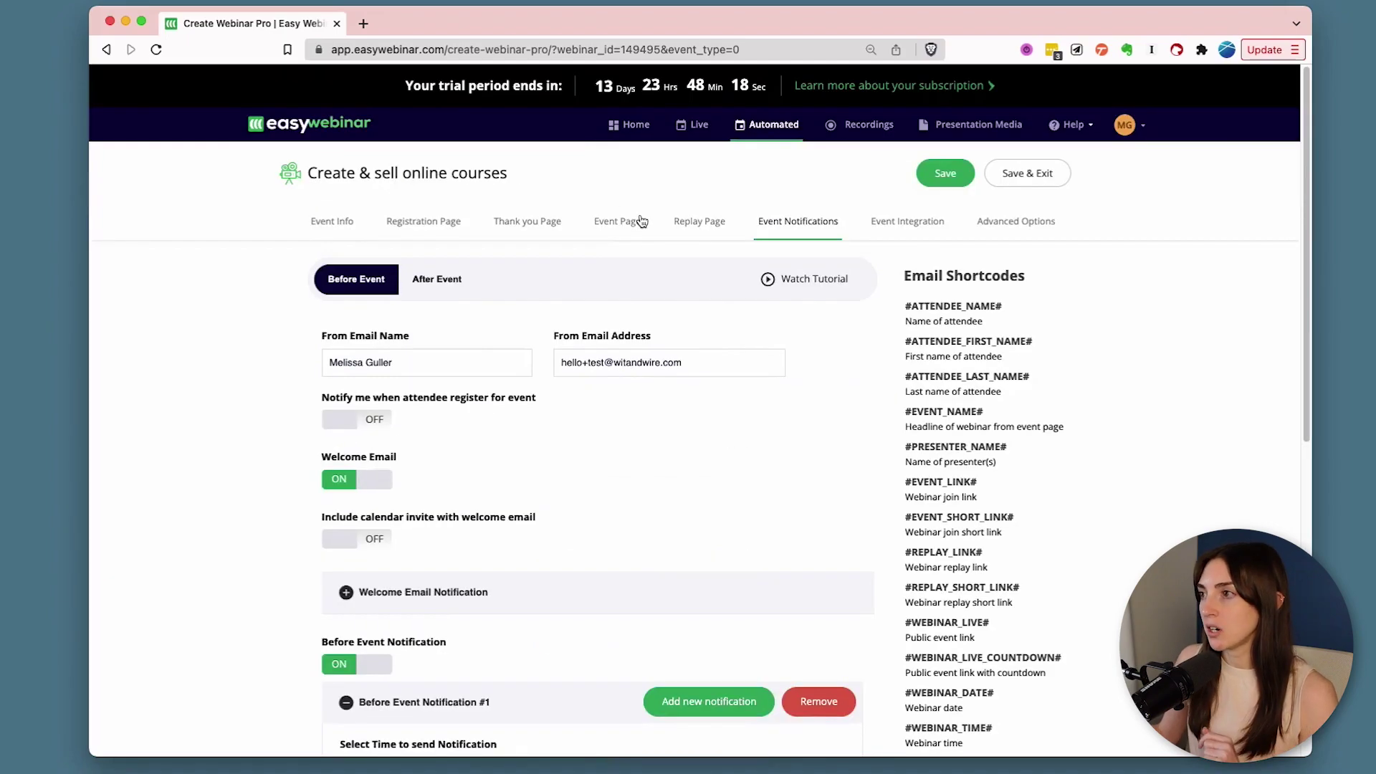
Switch Enable Offers off on the Event Page to clear the save errors, then save
click(1013, 172)
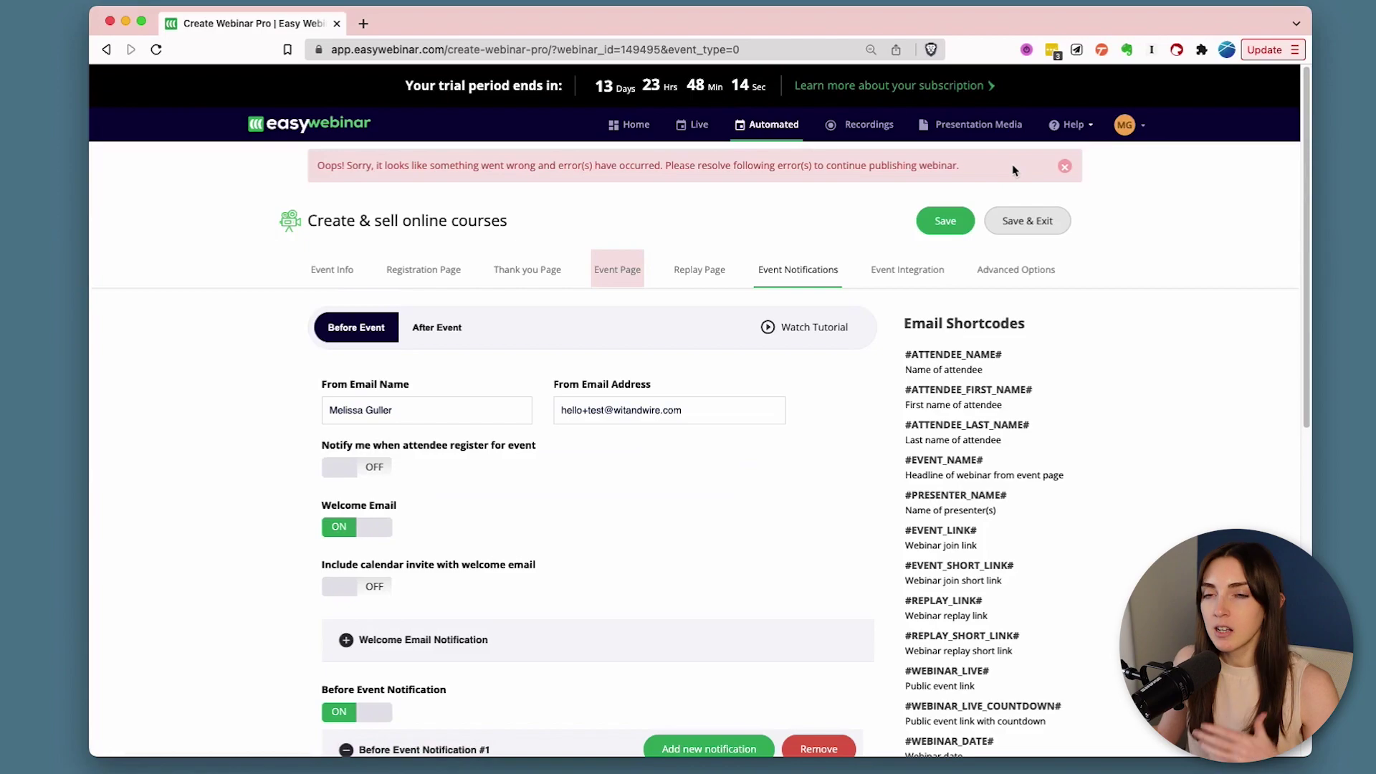
click(608, 285)
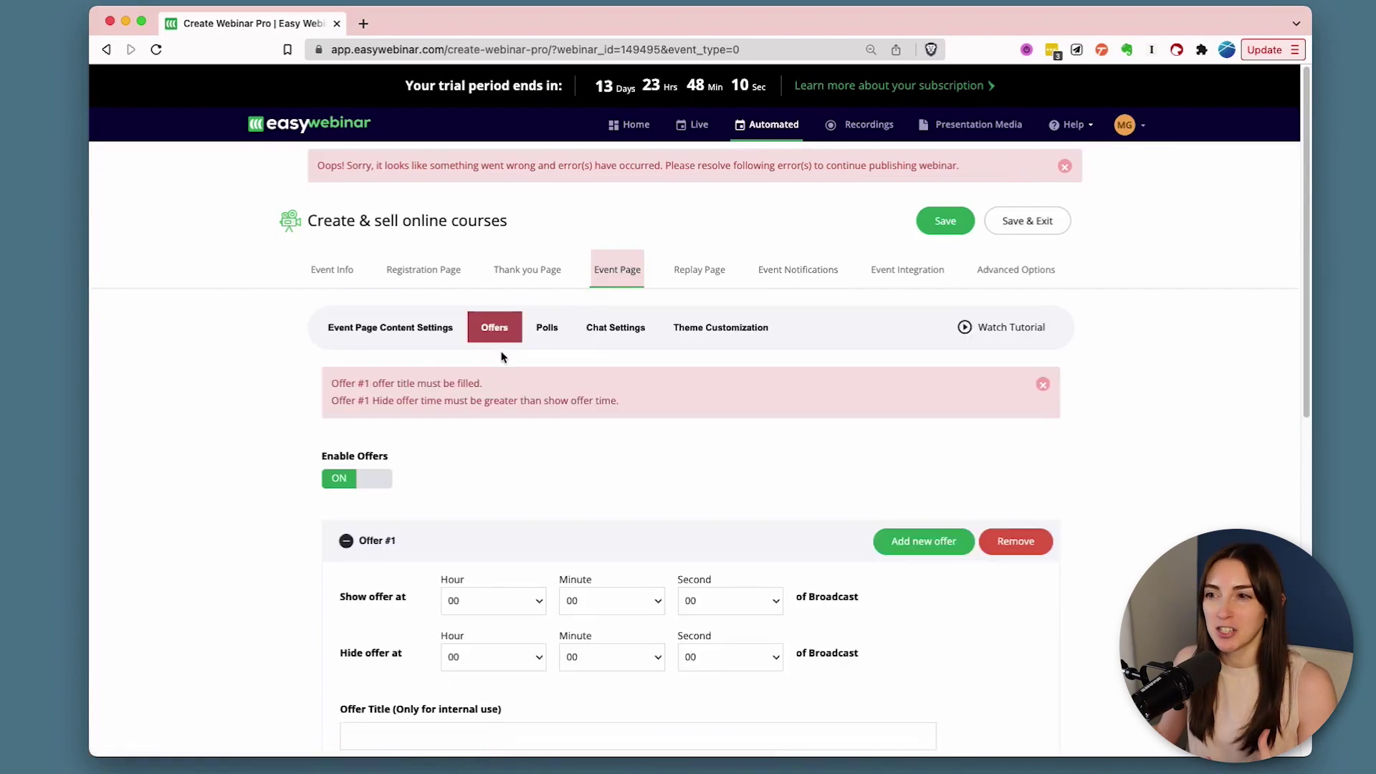
click(368, 491)
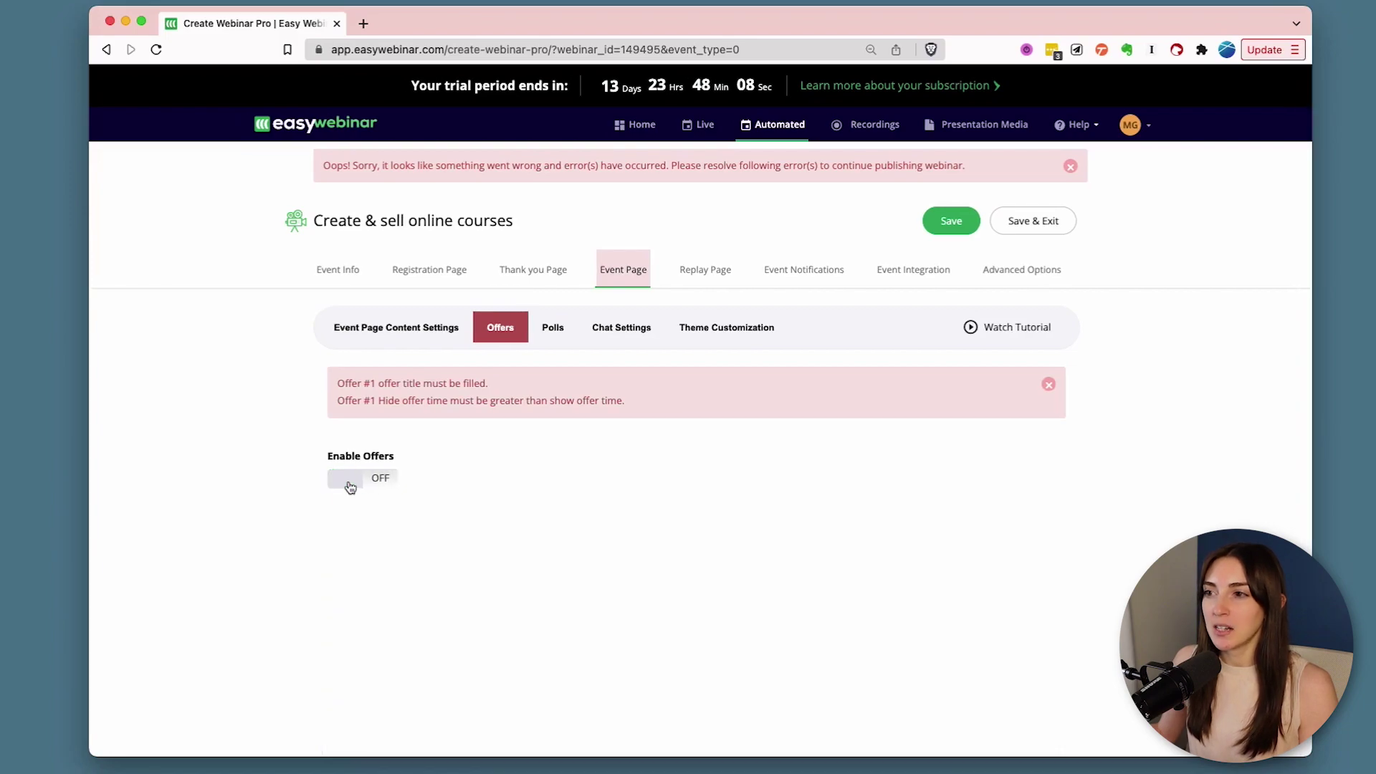
click(1025, 220)
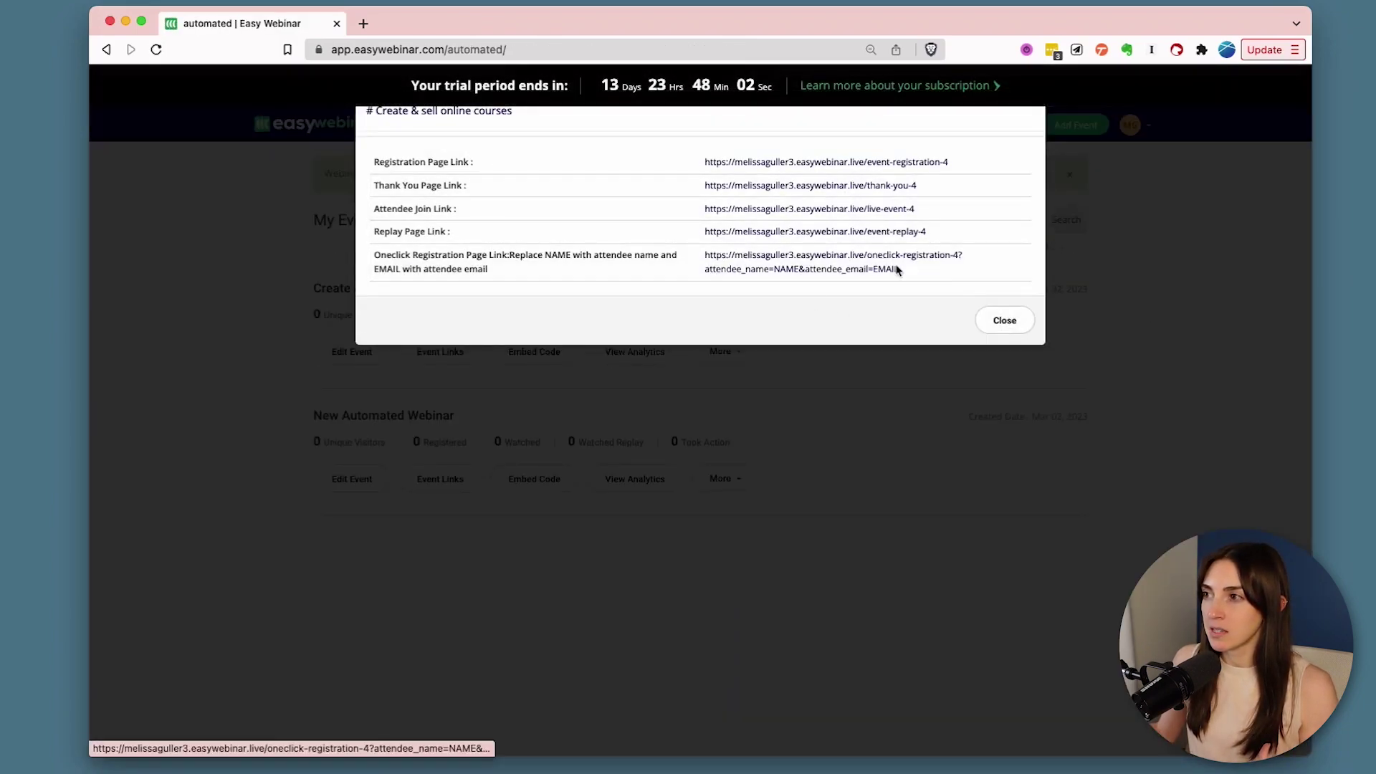
Review the event links and embed code for Create & sell online courses, then view Recordings
click(1009, 328)
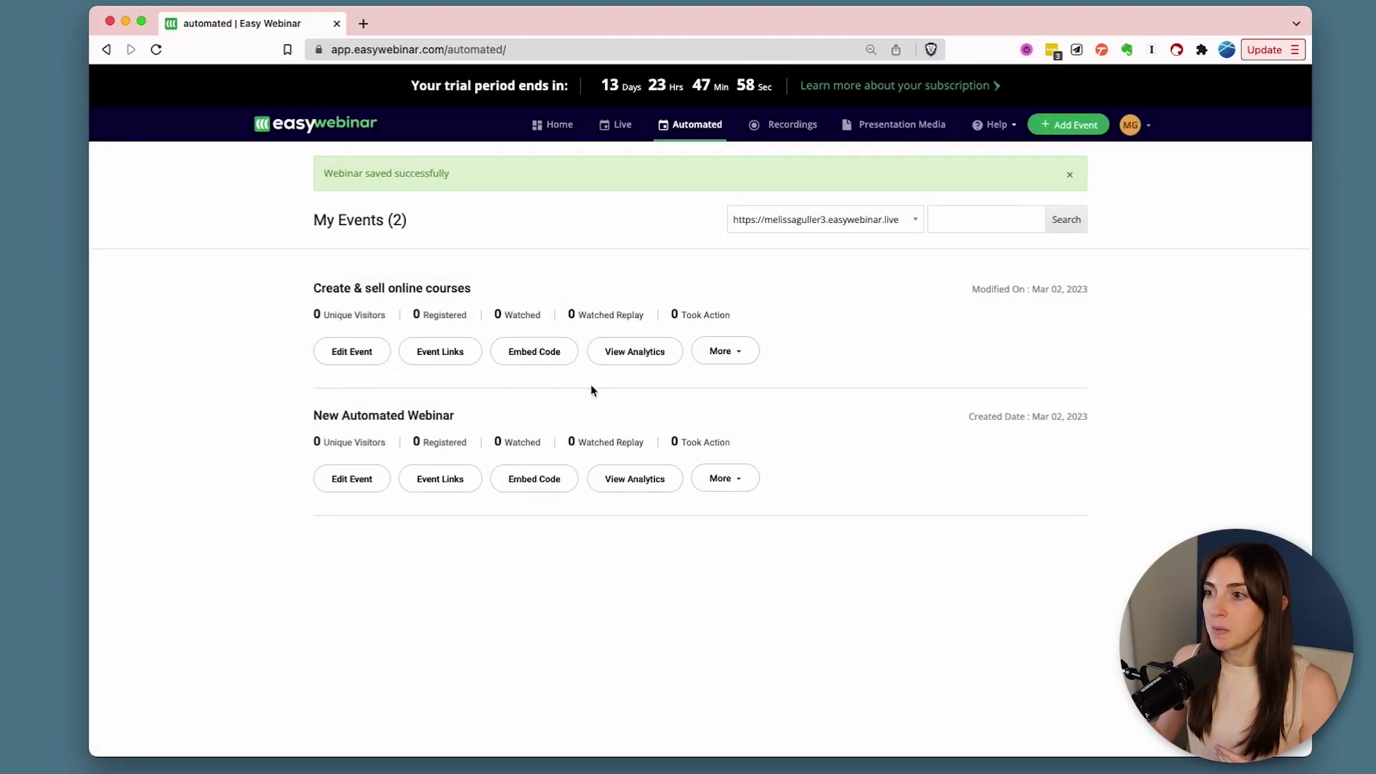
click(440, 351)
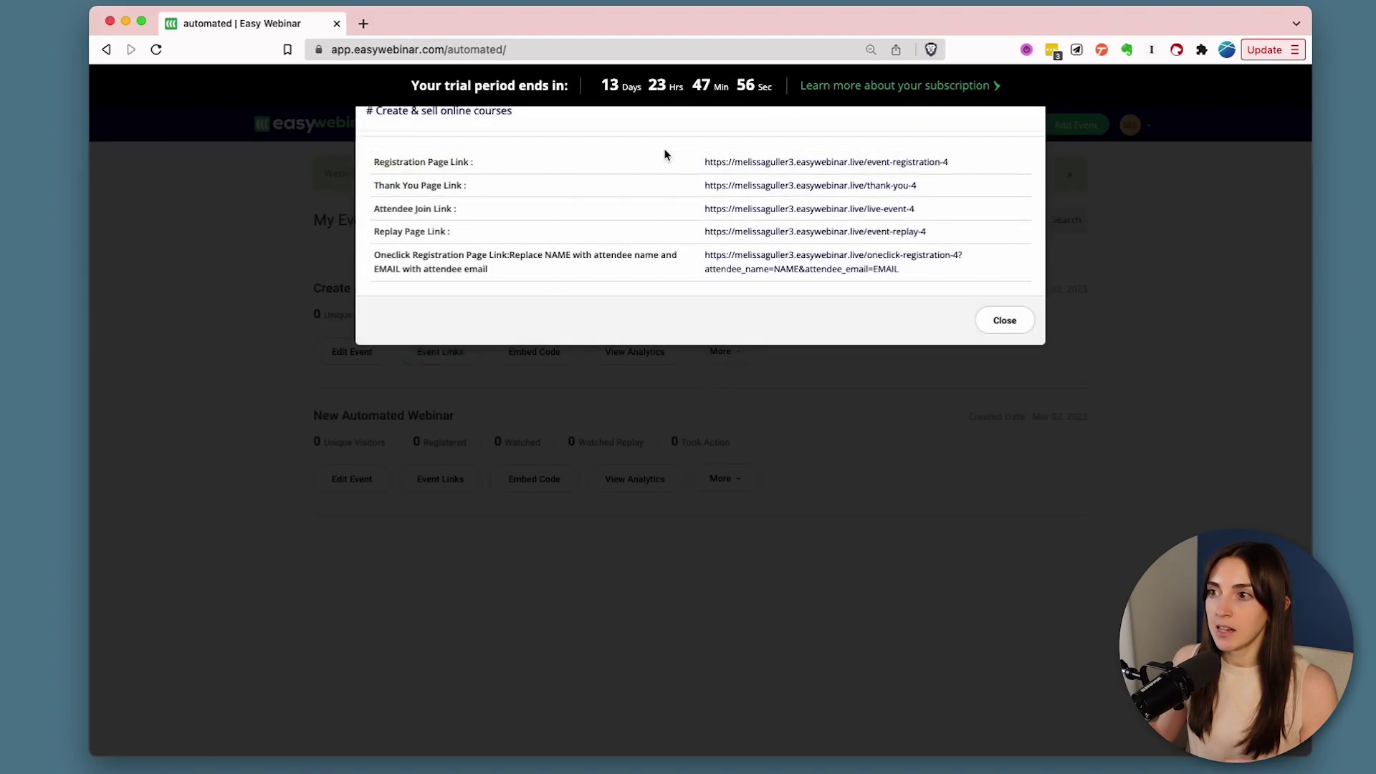
click(989, 326)
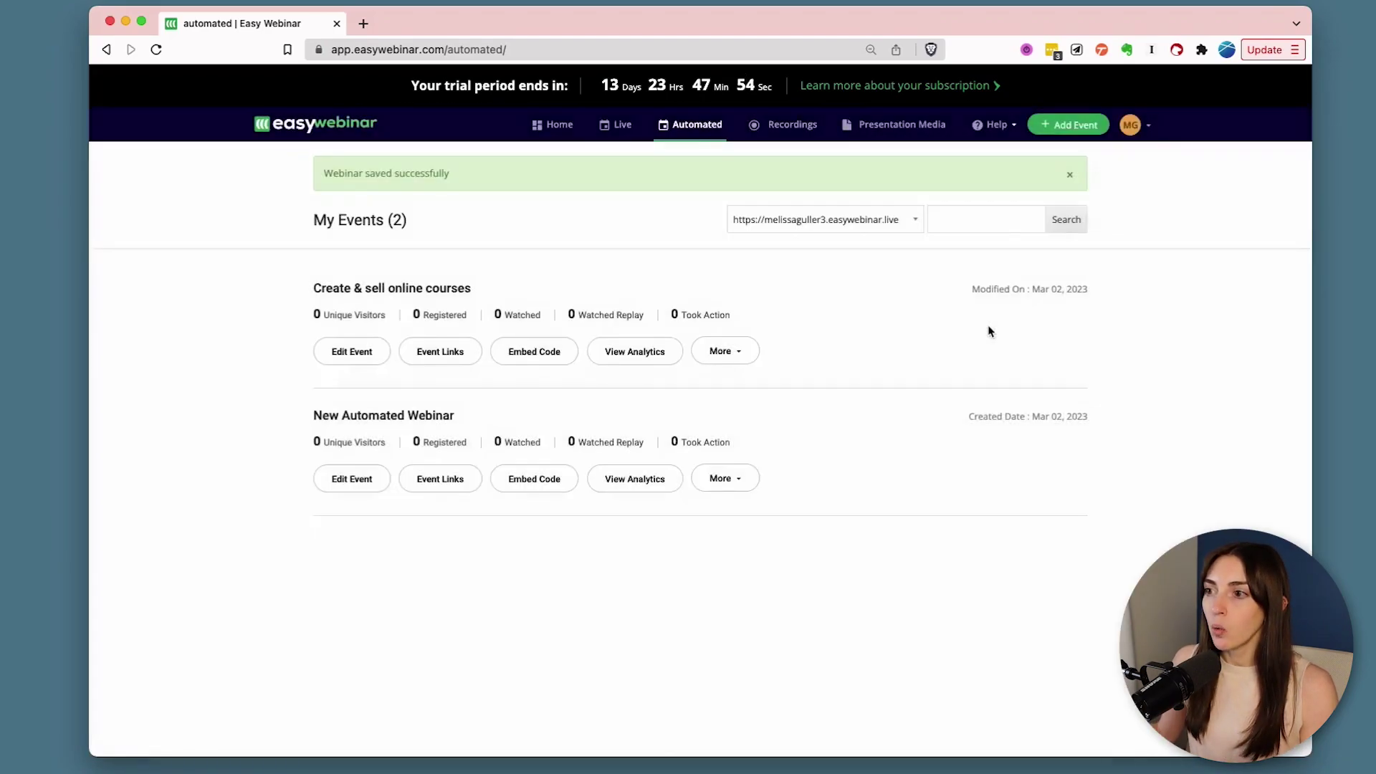
click(540, 361)
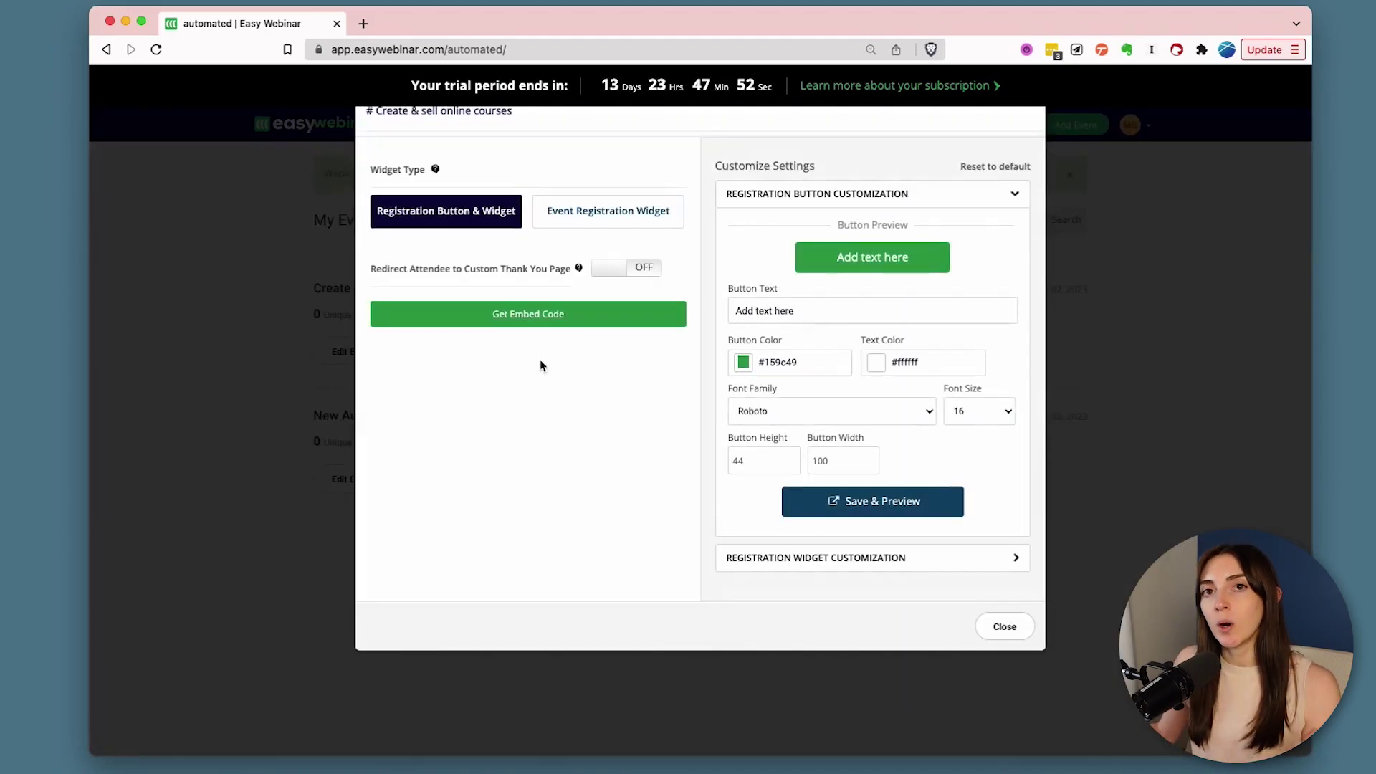
click(1005, 621)
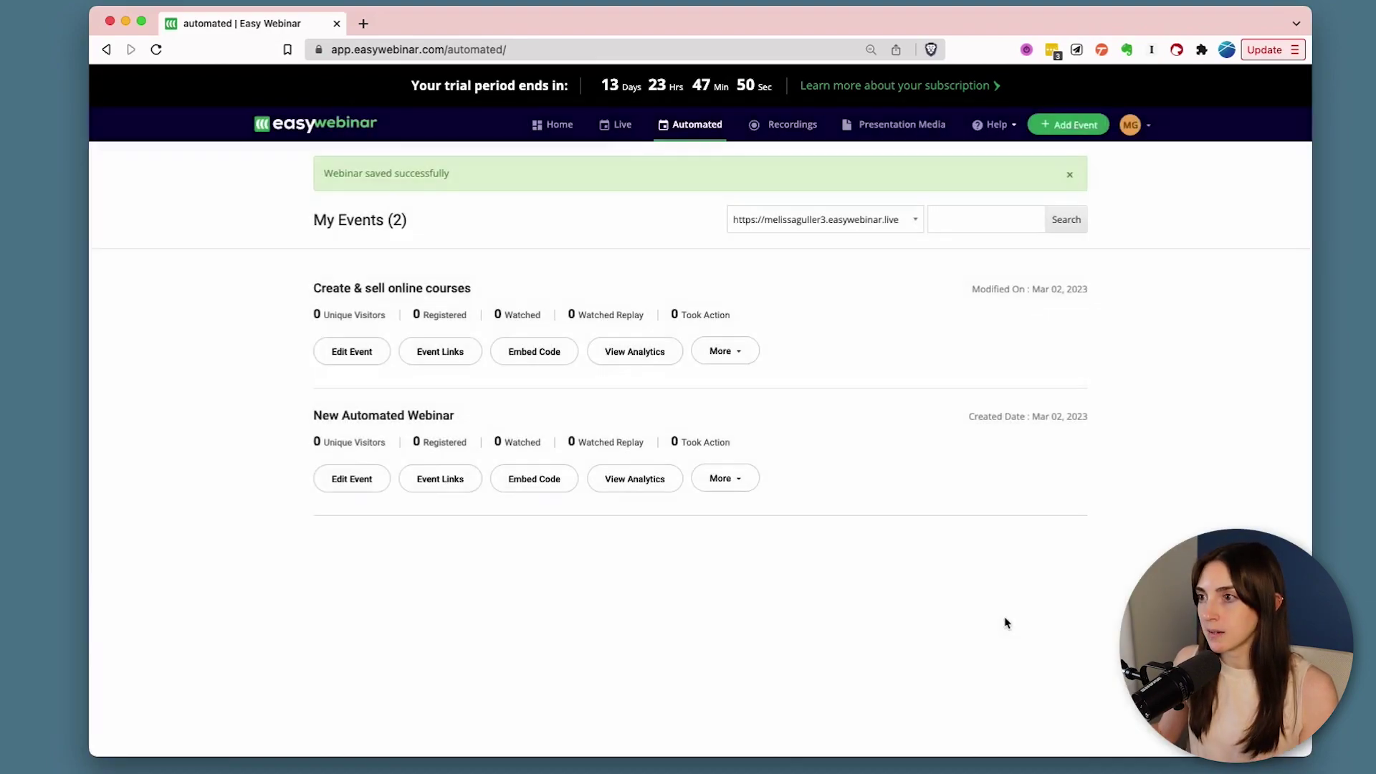
click(789, 132)
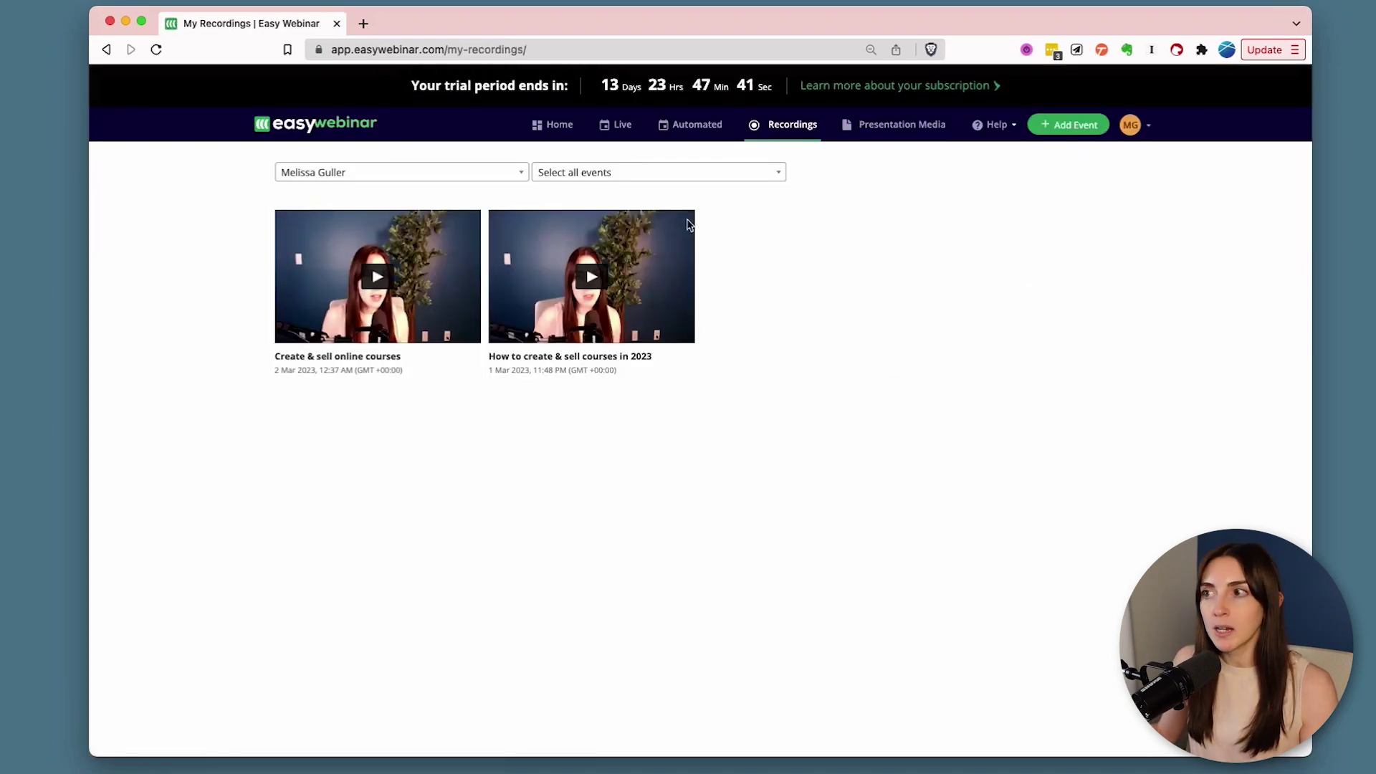
click(708, 130)
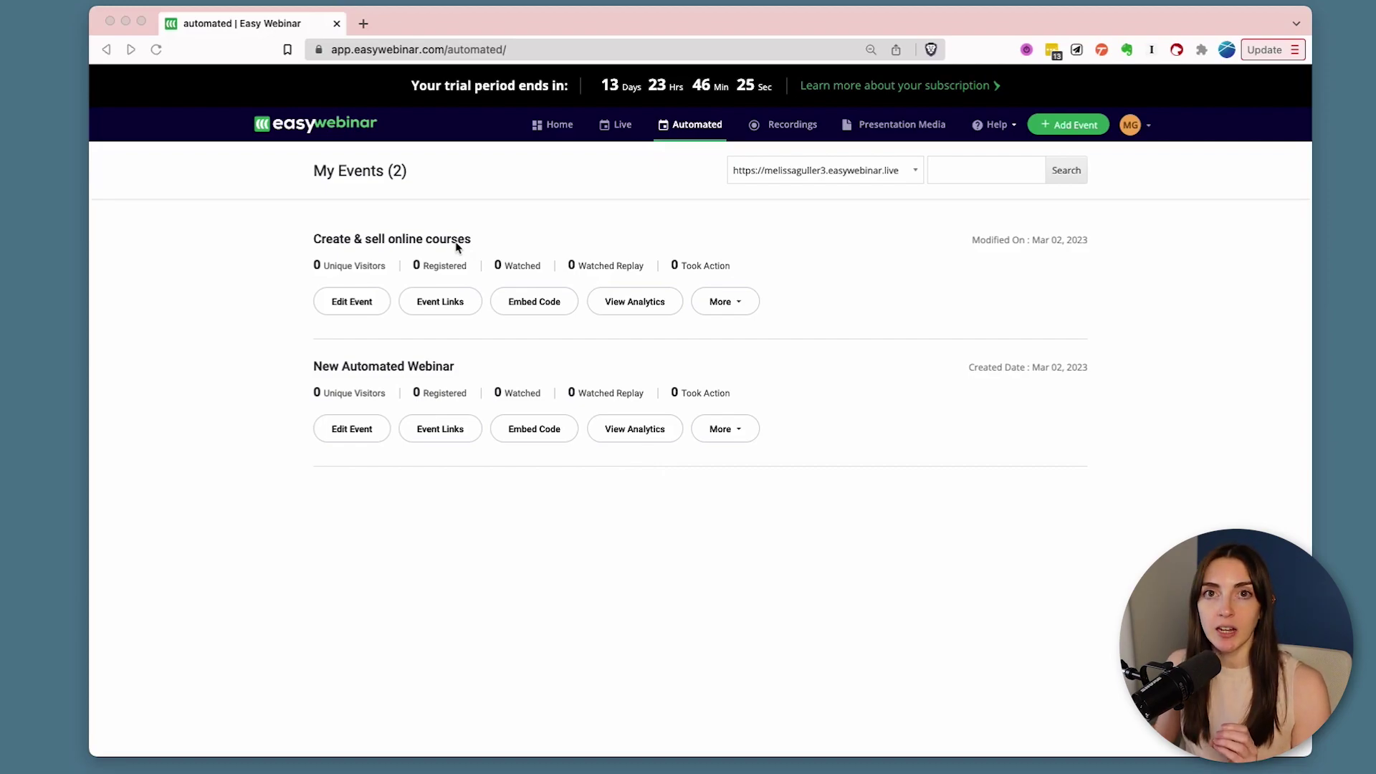
Reopen Create & sell online courses and set its event page Chat Box to Contact Box
click(349, 306)
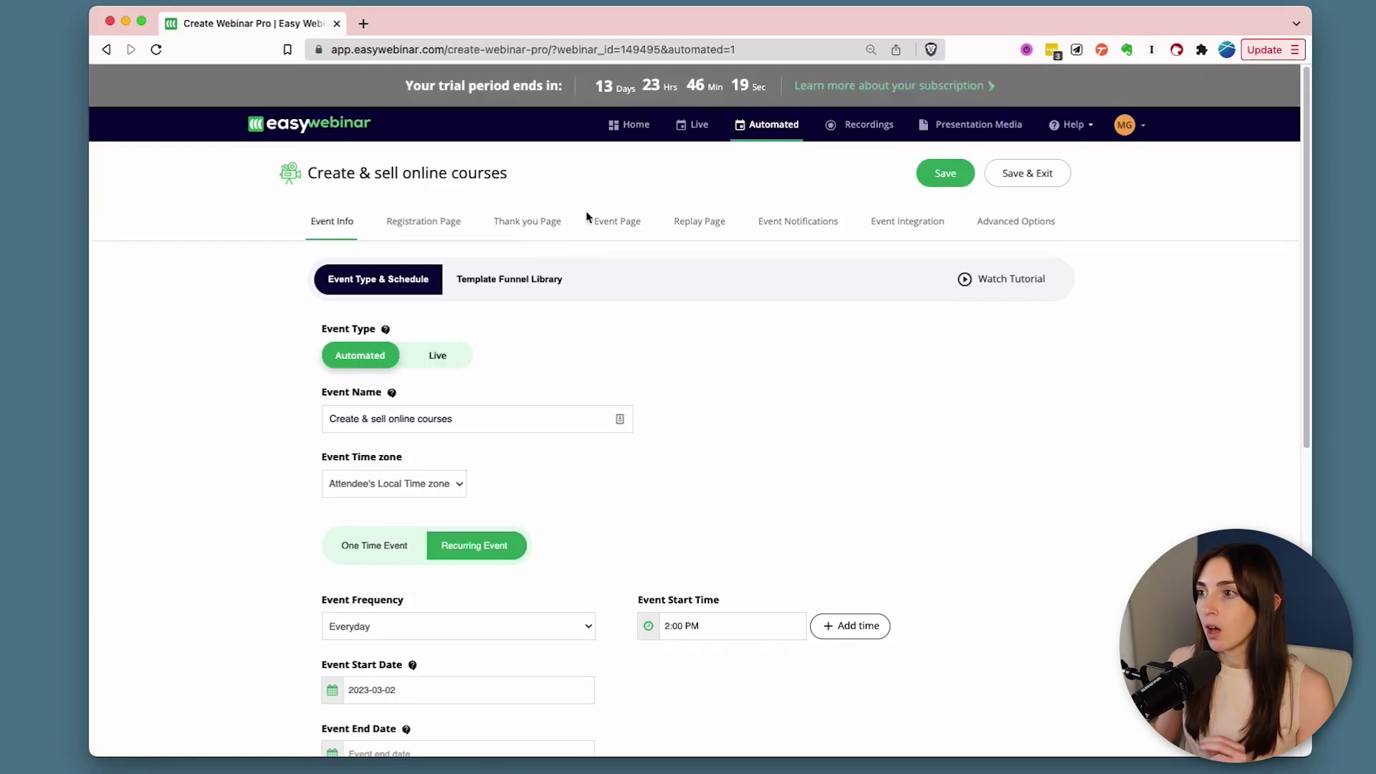
click(610, 230)
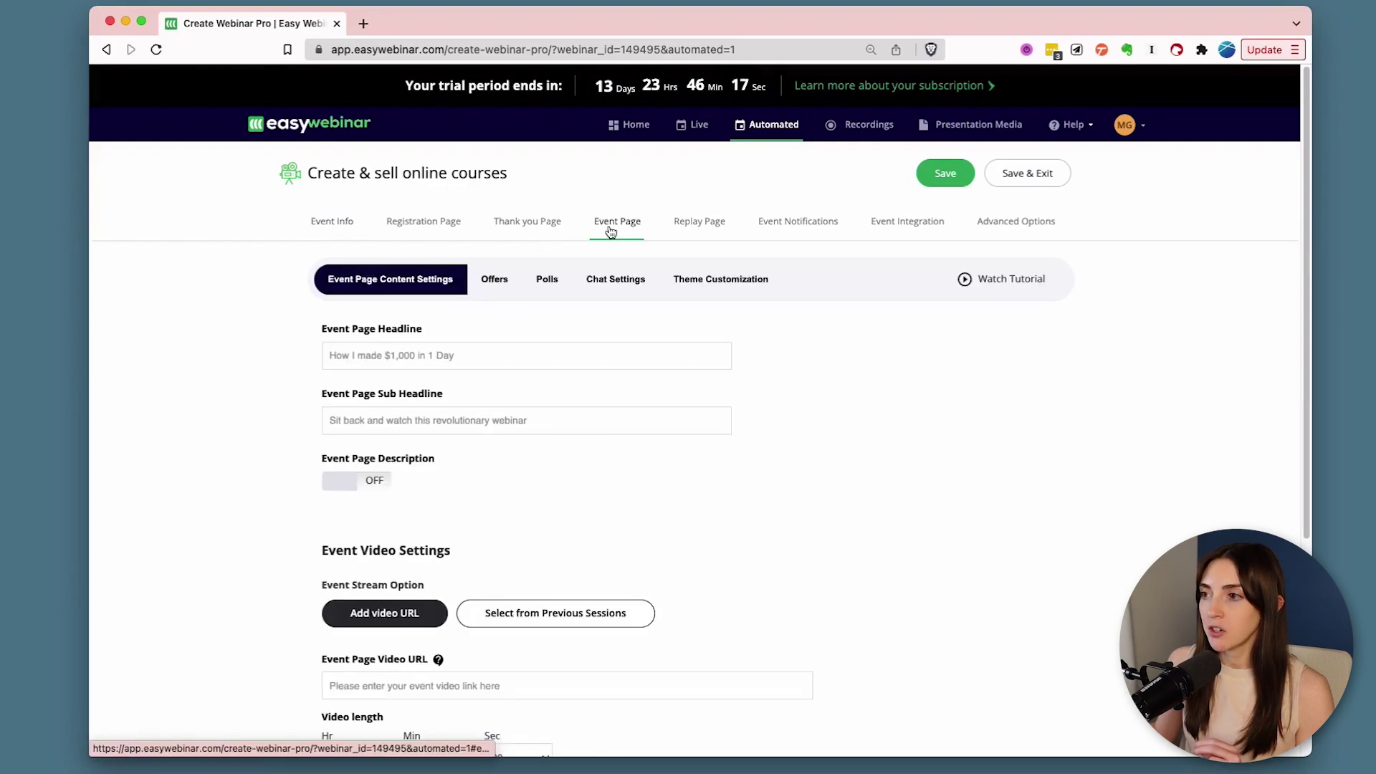
click(615, 278)
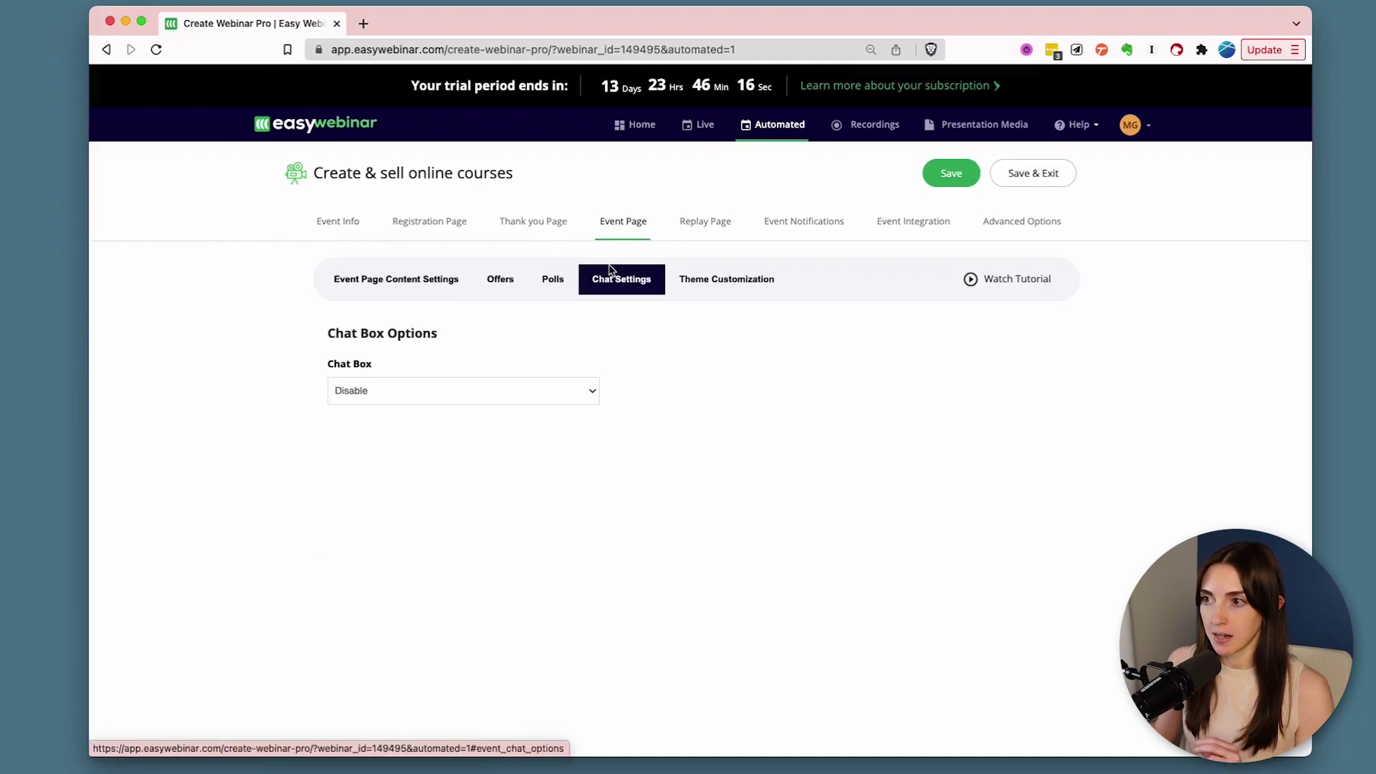
click(482, 403)
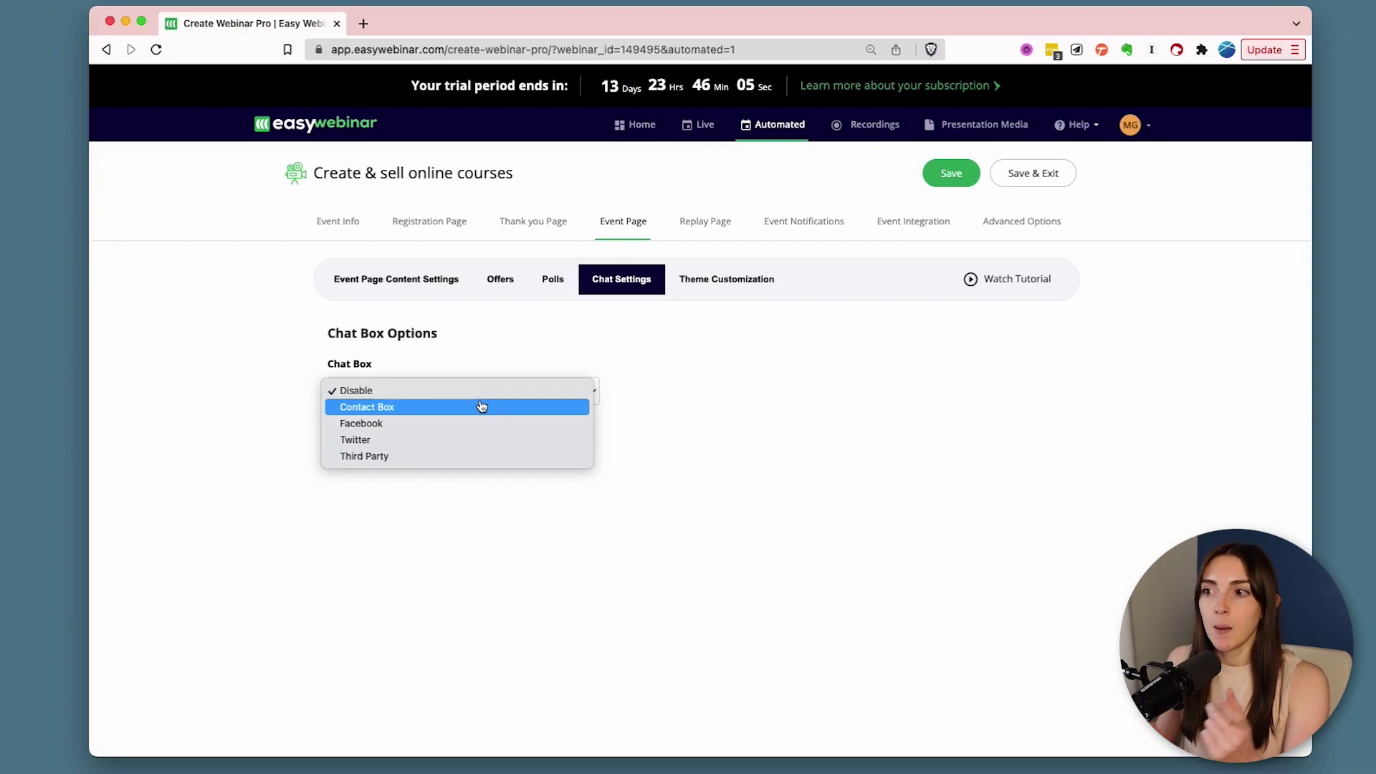
click(482, 406)
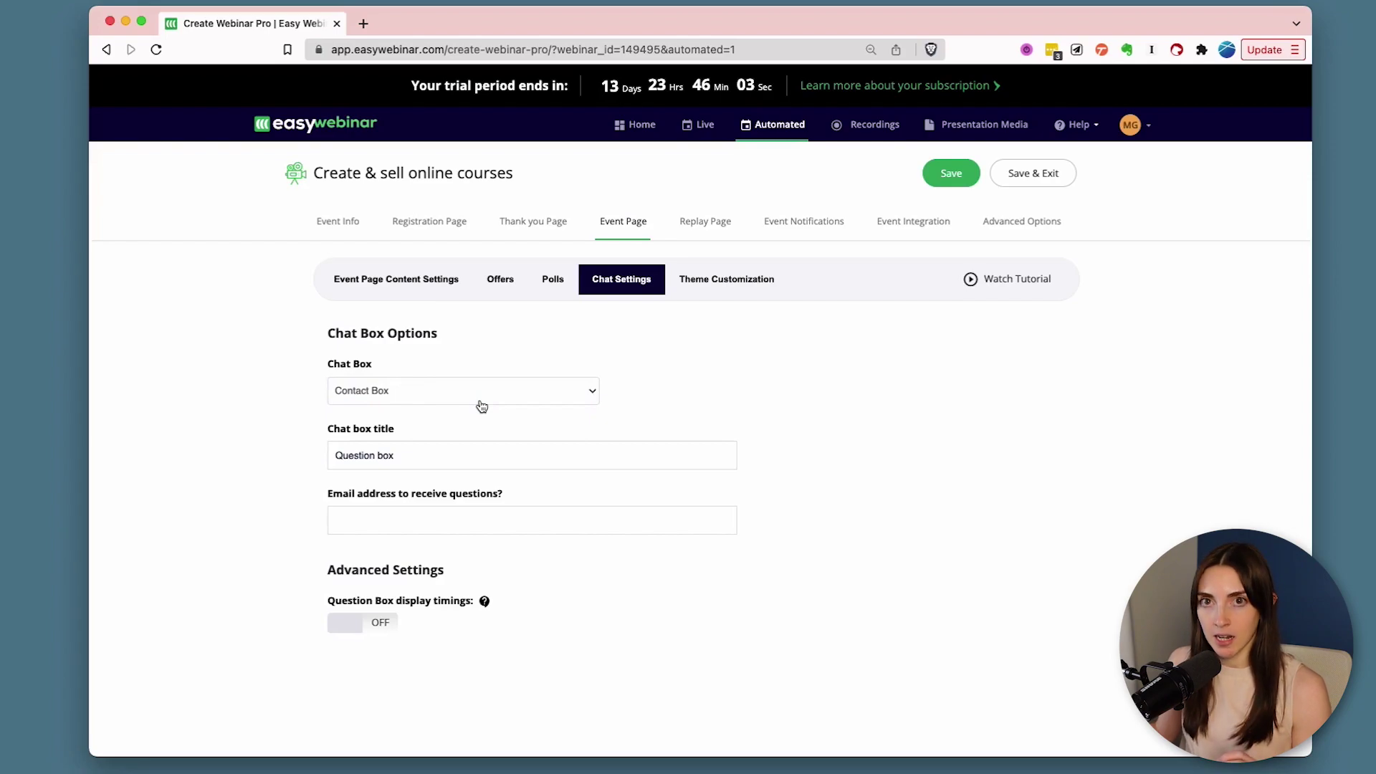